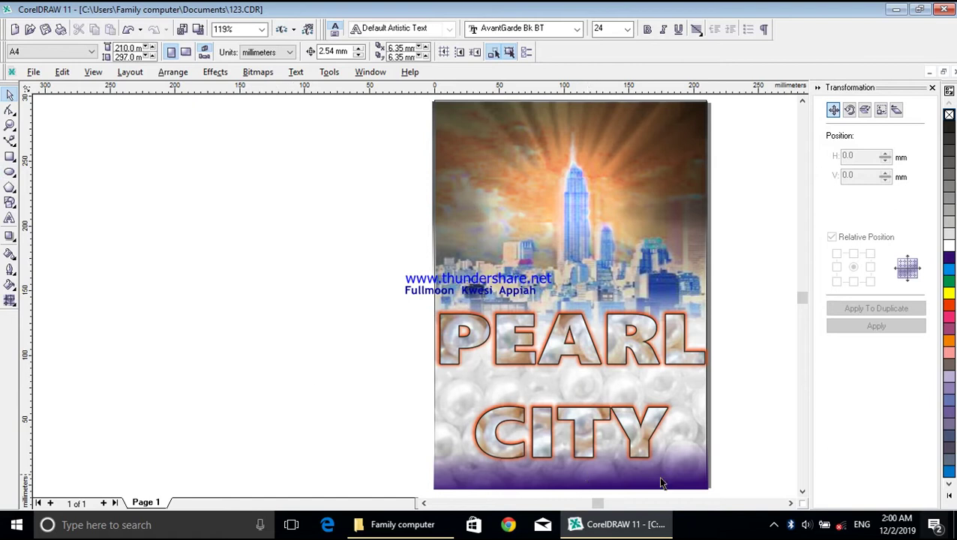
Draw a rectangle about 210 by 296 mm in the empty space beside the finished PEARL CITY poster.
left_click(424, 503)
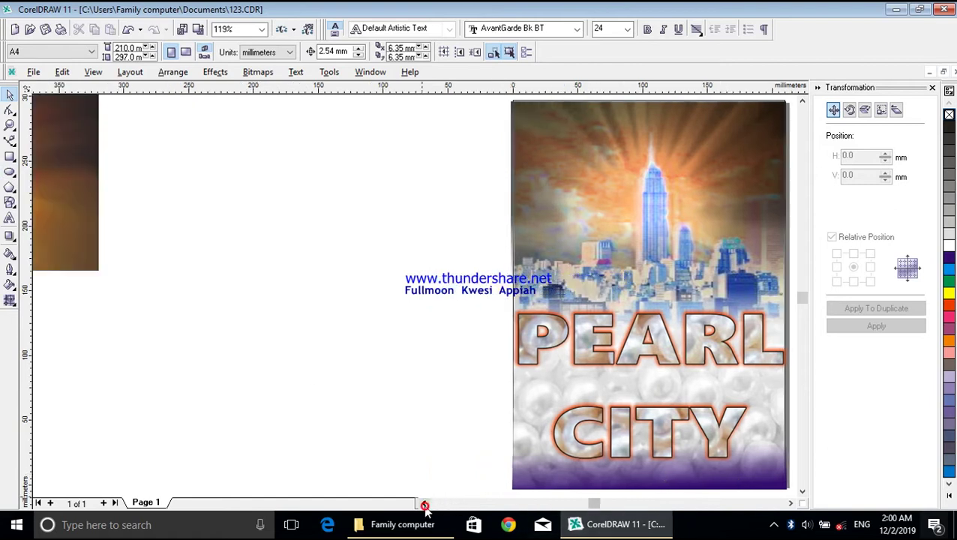
left_click(791, 504)
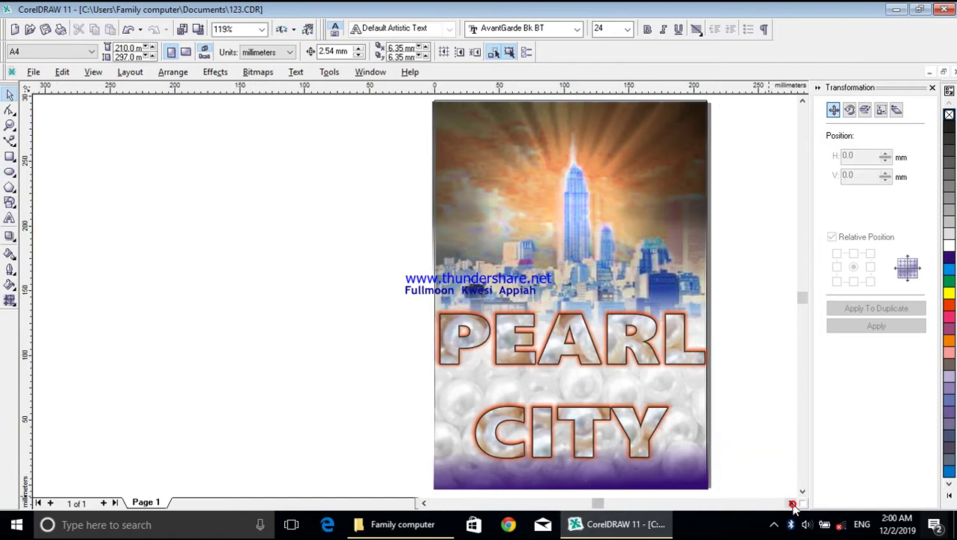
left_click(9, 157)
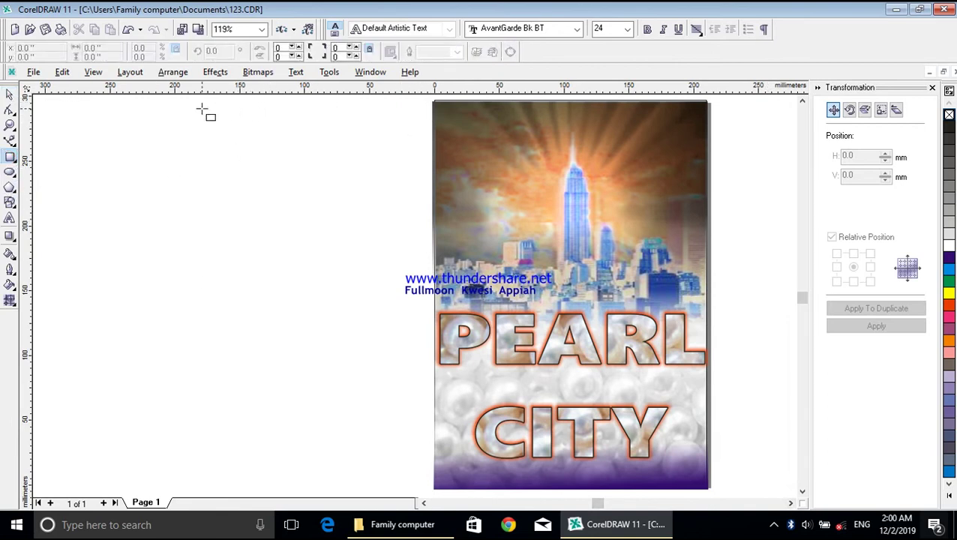
mouse_move(149, 105)
left_mouse_down()
mouse_move(273, 145)
mouse_move(360, 289)
mouse_move(423, 465)
mouse_move(421, 489)
left_mouse_up()
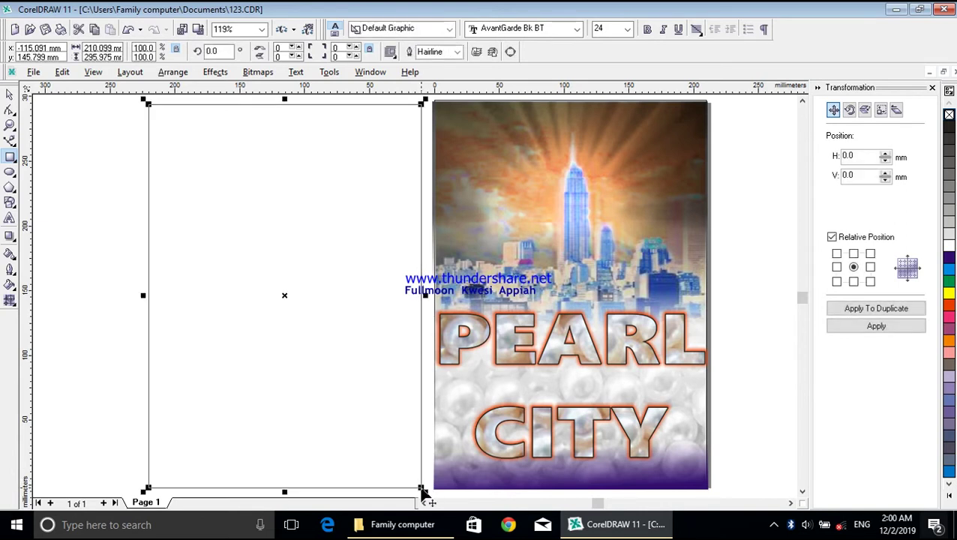
left_click(9, 95)
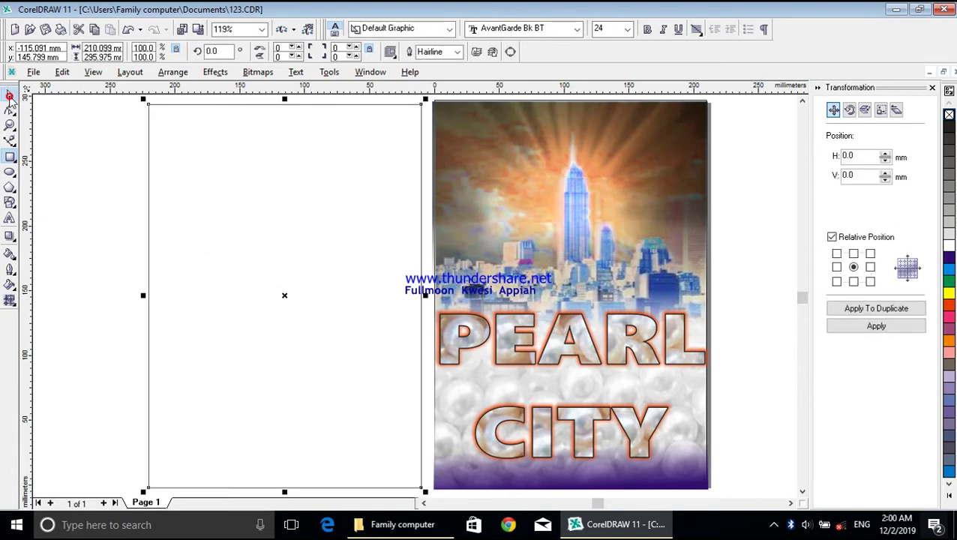
left_click(106, 166)
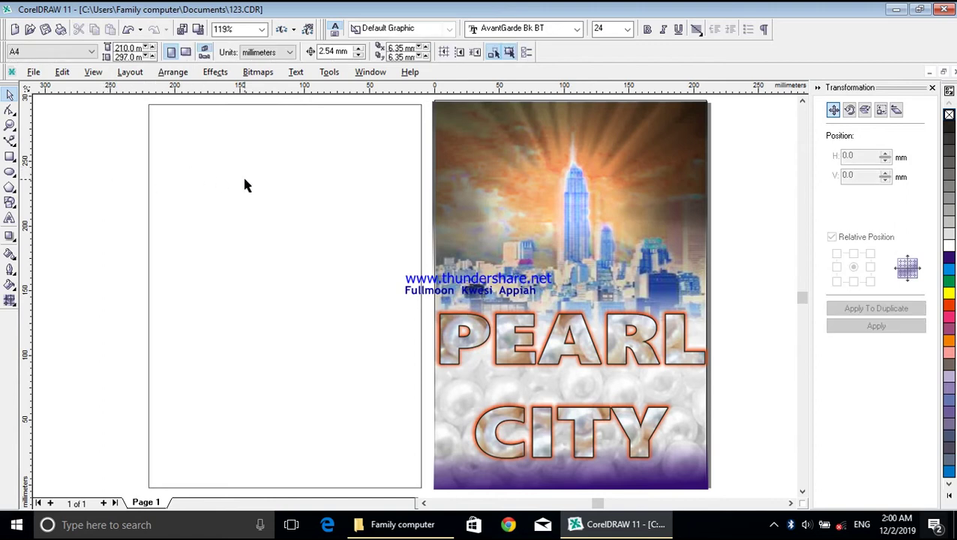
Move the sunburst image onto the blank rectangle and narrow it to about 209 mm to fit the rectangle's width.
left_click(423, 503)
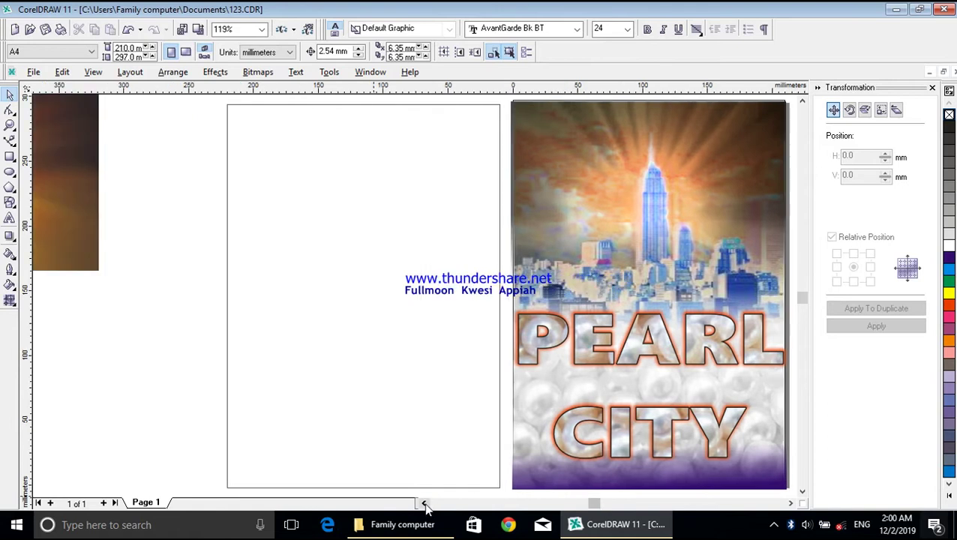
left_click(96, 220)
left_click_drag(68, 183, 466, 218)
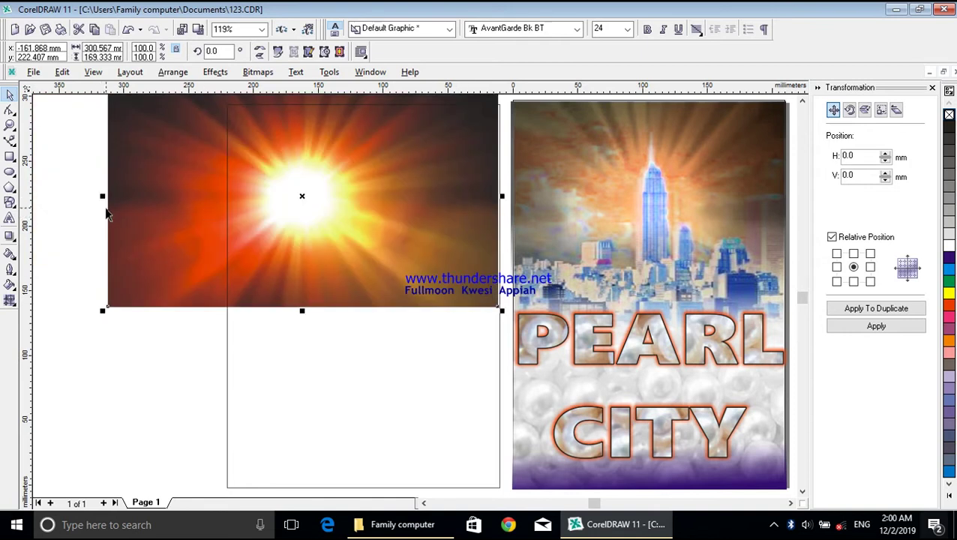
left_click_drag(100, 196, 220, 216)
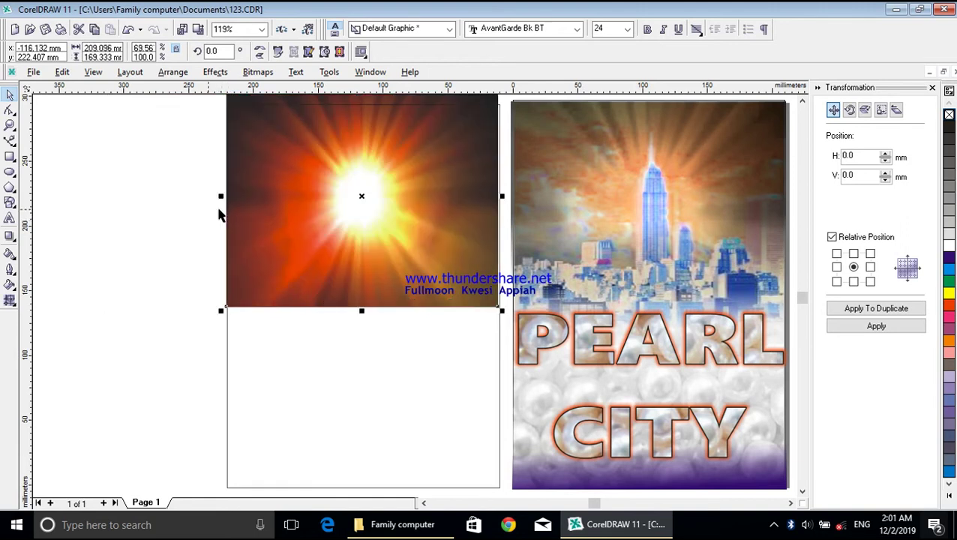
Undo the stray rectangle move and lower the sunburst image's upper edge to the rectangle's upper edge, making it about 155 mm high.
left_click_drag(373, 180, 377, 206)
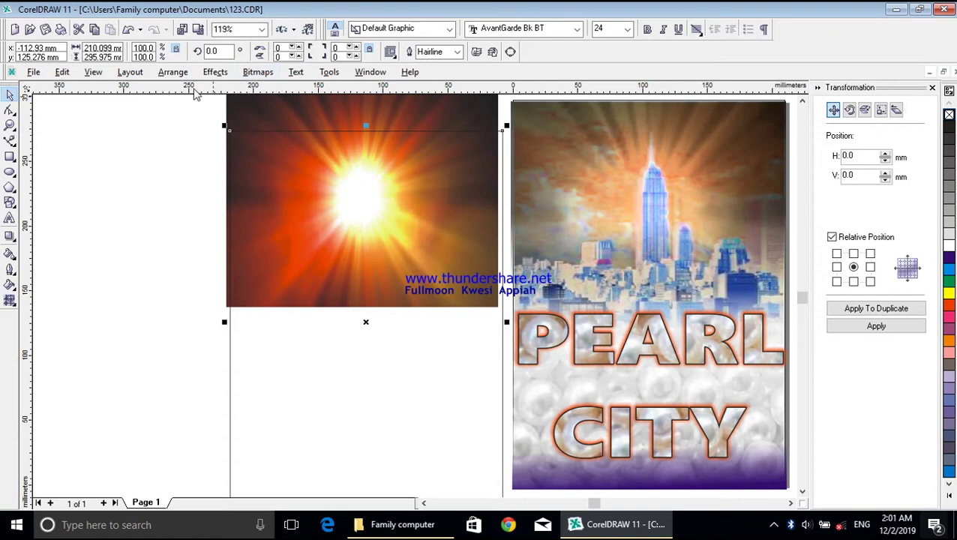
left_click(129, 29)
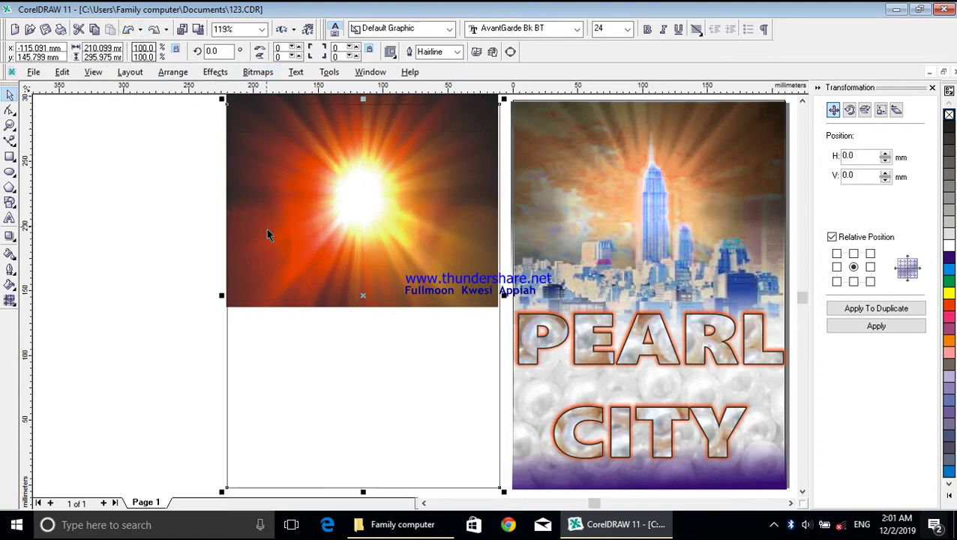
left_click(802, 103)
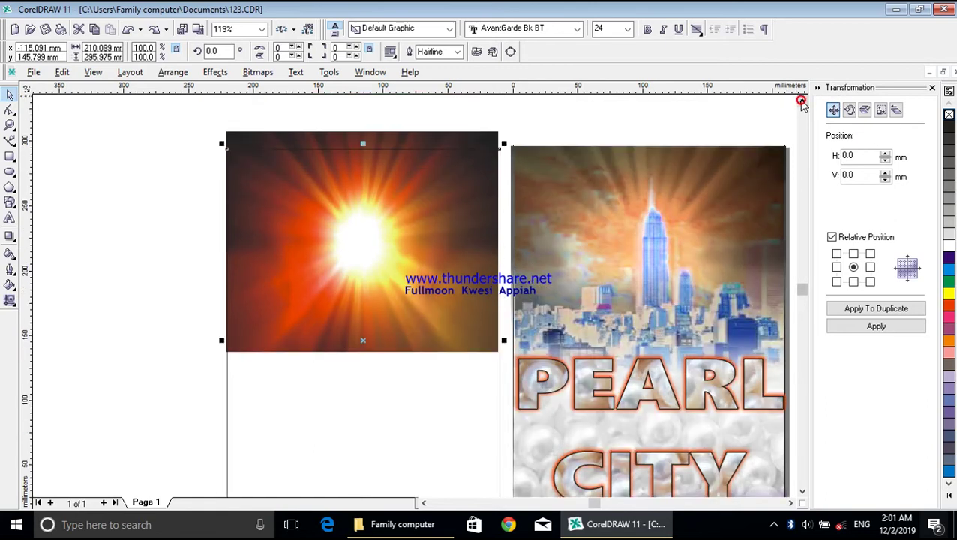
left_click(403, 144)
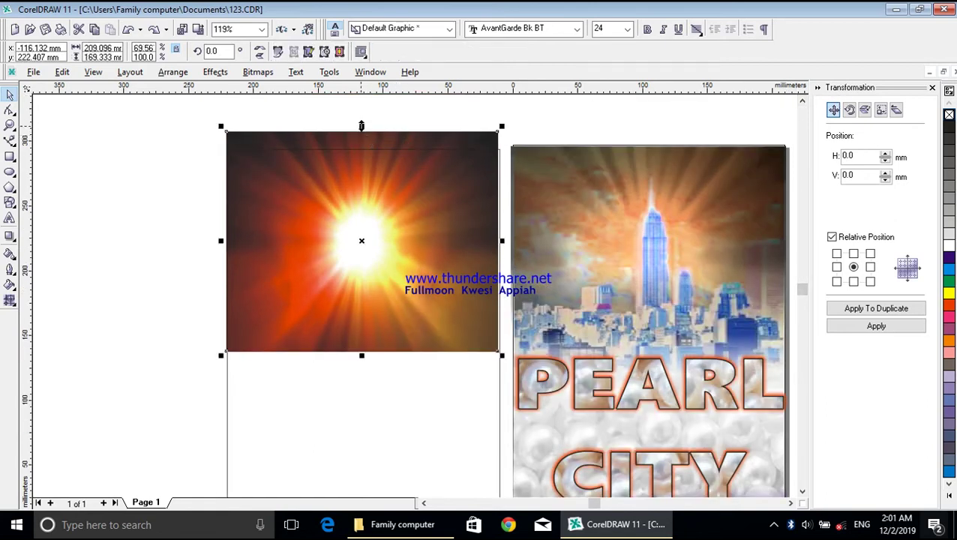
left_click_drag(365, 141, 365, 150)
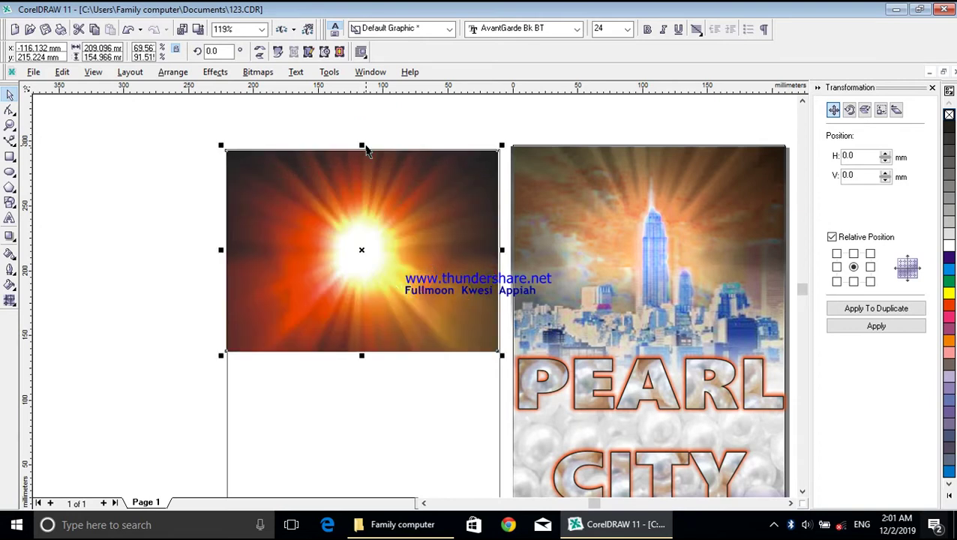
Send the blank rectangle to the back, behind the sunburst image.
left_click(386, 390)
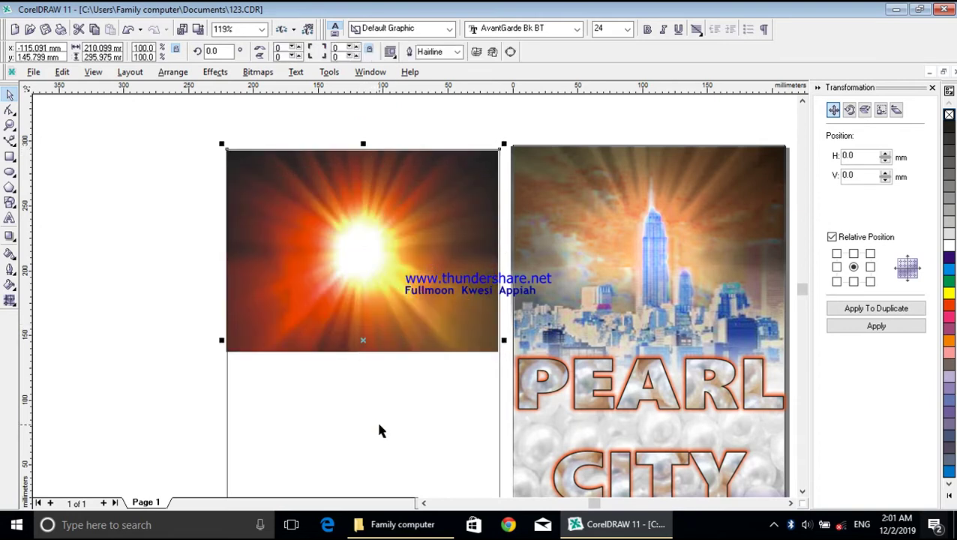
left_click(229, 402)
left_click(172, 408)
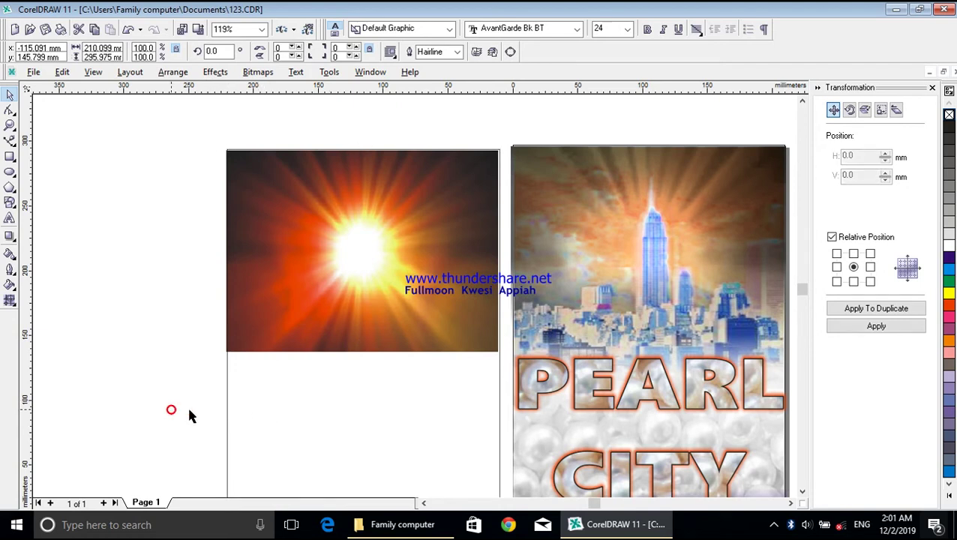
left_click(401, 473)
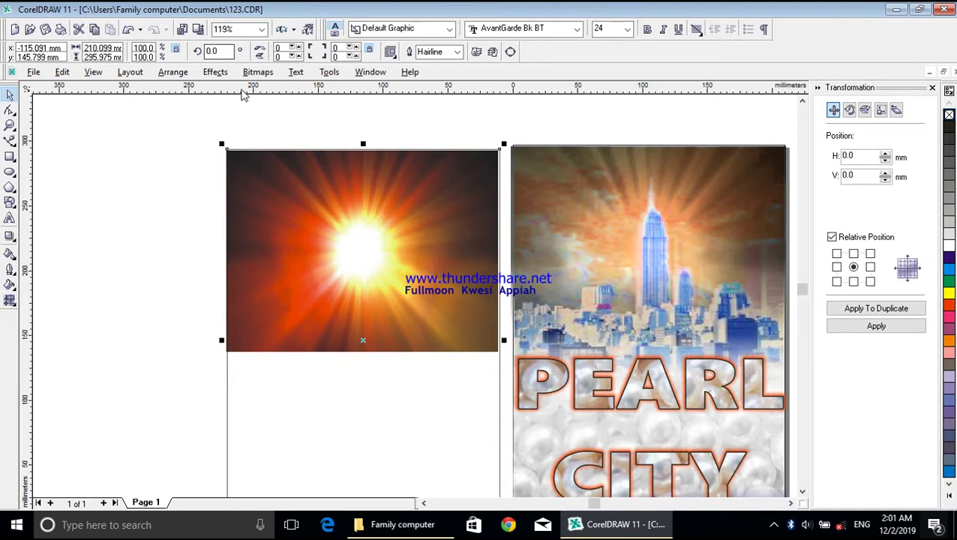
left_click(192, 72)
mouse_move(251, 138)
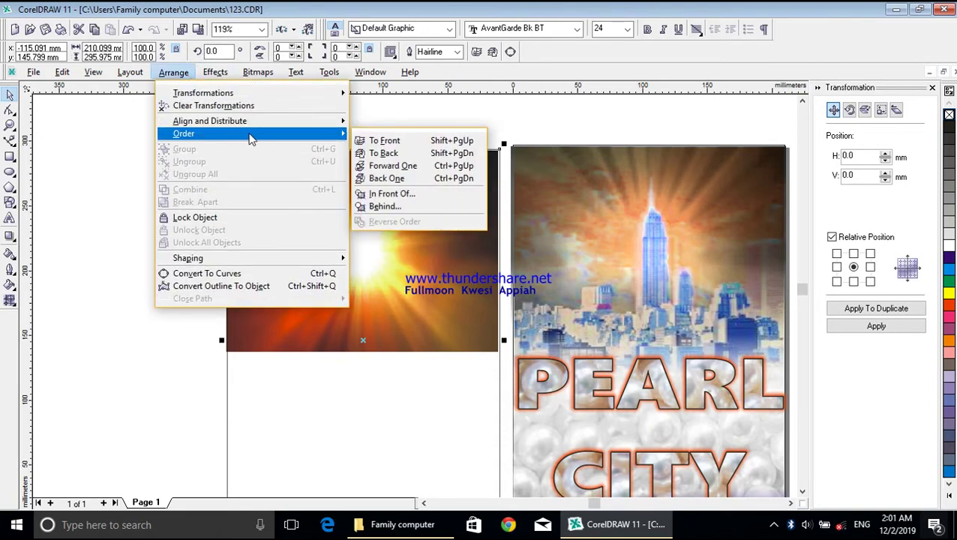
left_click(409, 160)
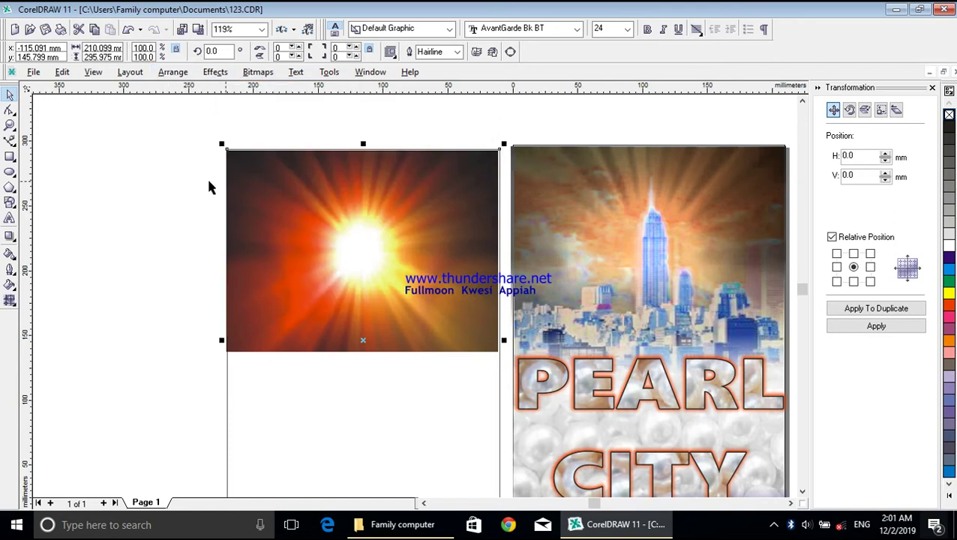
left_click(192, 187)
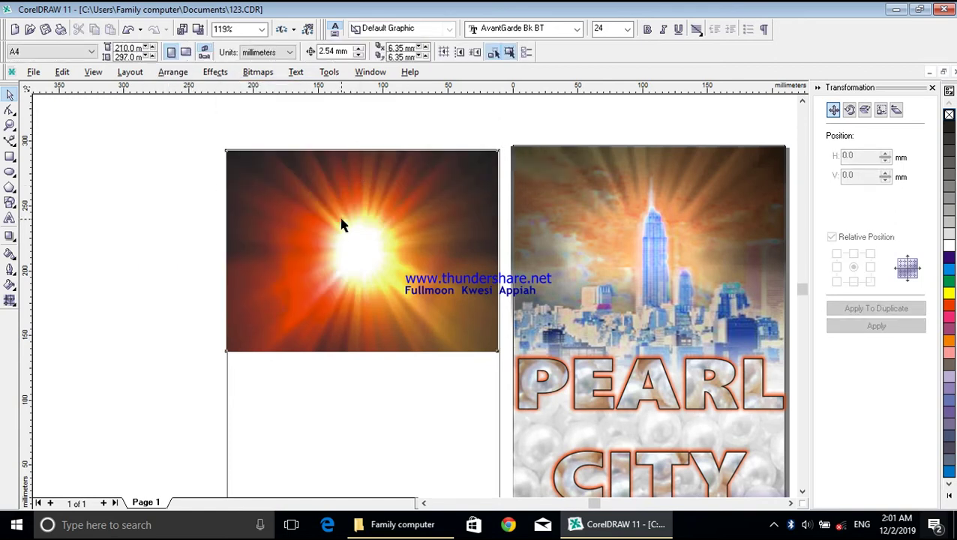
Apply a linear interactive transparency to the sunburst image.
left_click(339, 235)
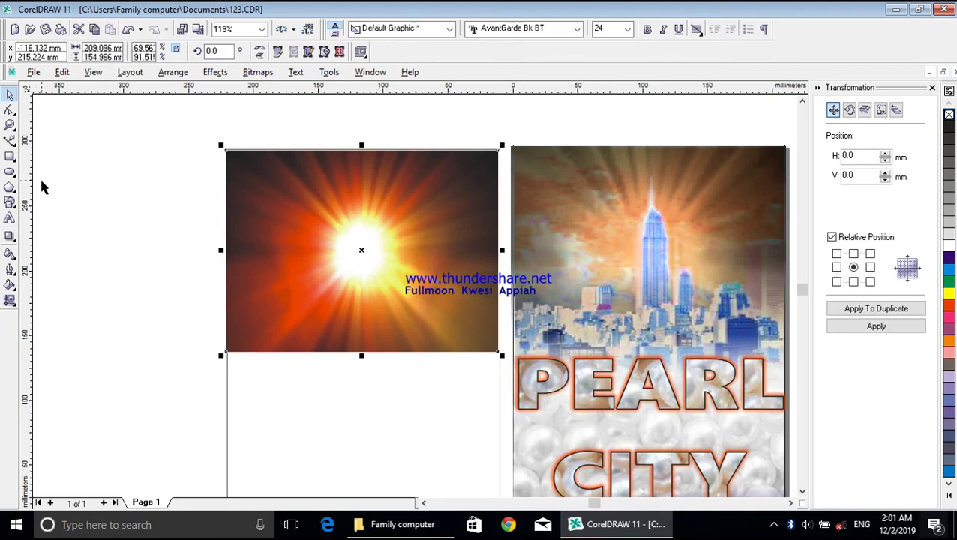
left_click(13, 239)
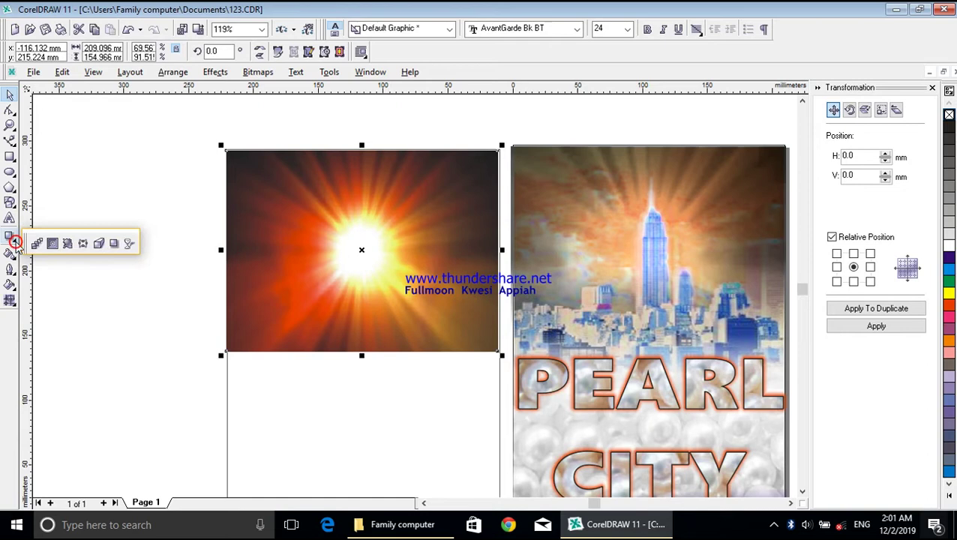
left_click(129, 243)
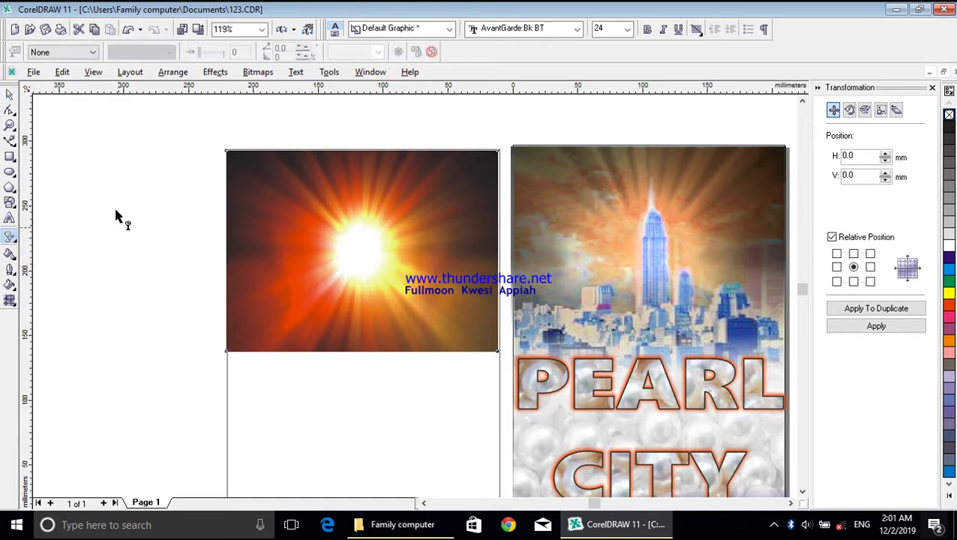
left_click(92, 52)
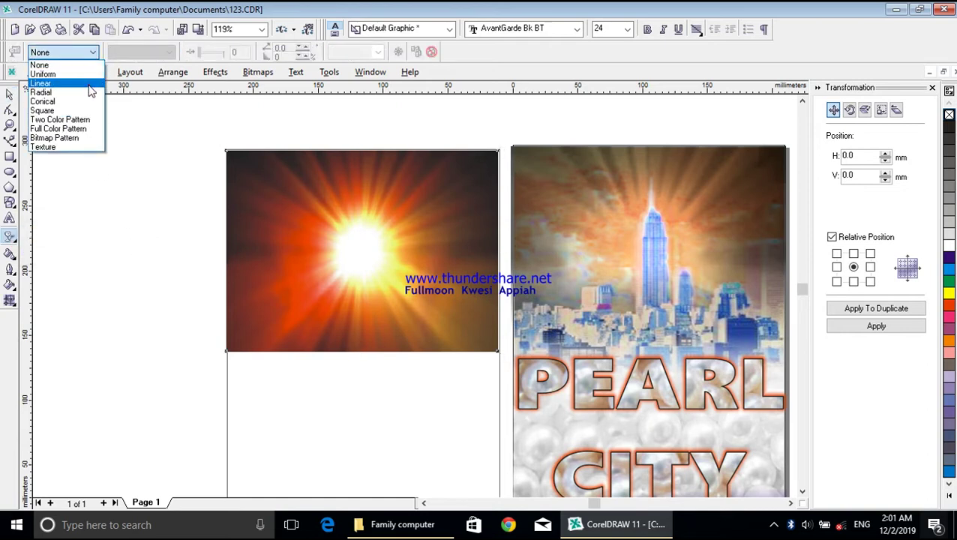
left_click(90, 84)
Adjust the transparency gradient to run vertically downward at -90 degrees, fading the sunburst from the sun's centre to just below it.
left_click_drag(226, 250, 333, 154)
left_click_drag(496, 250, 353, 355)
left_click_drag(332, 155, 352, 288)
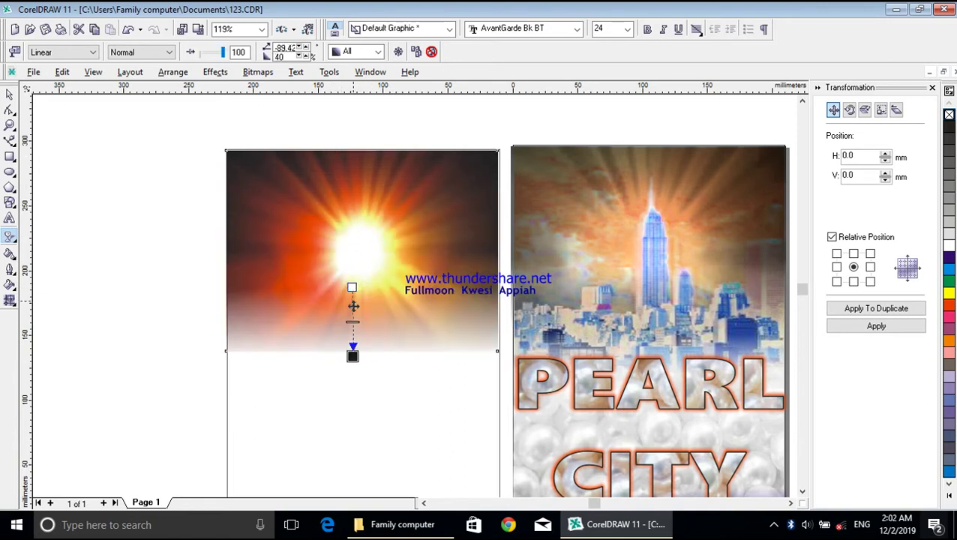
left_click_drag(352, 356, 352, 335)
left_click_drag(352, 288, 355, 260)
left_click_drag(352, 335, 353, 316)
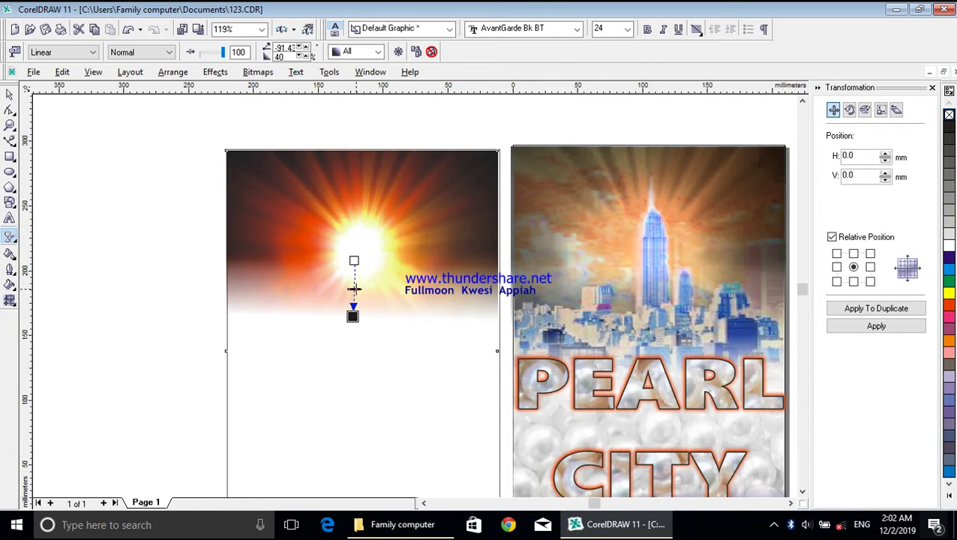
left_click_drag(355, 297, 354, 316)
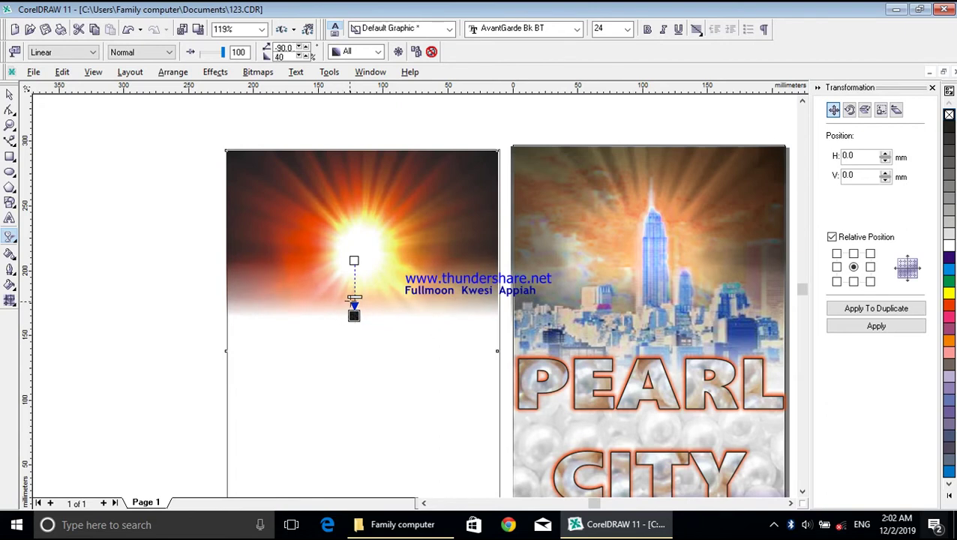
Try the Difference transparency mode on the sunburst image, and set the mode to Lightness.
left_click(168, 51)
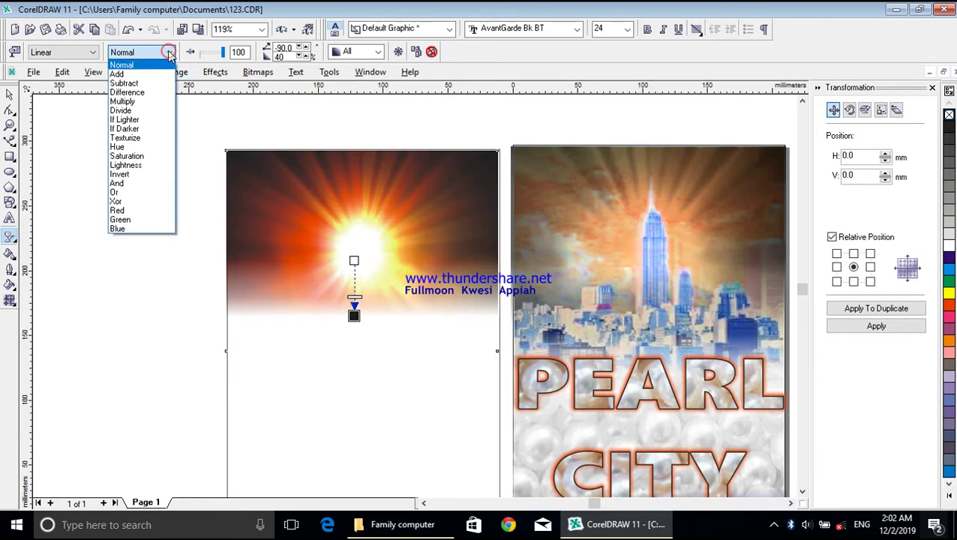
left_click(163, 93)
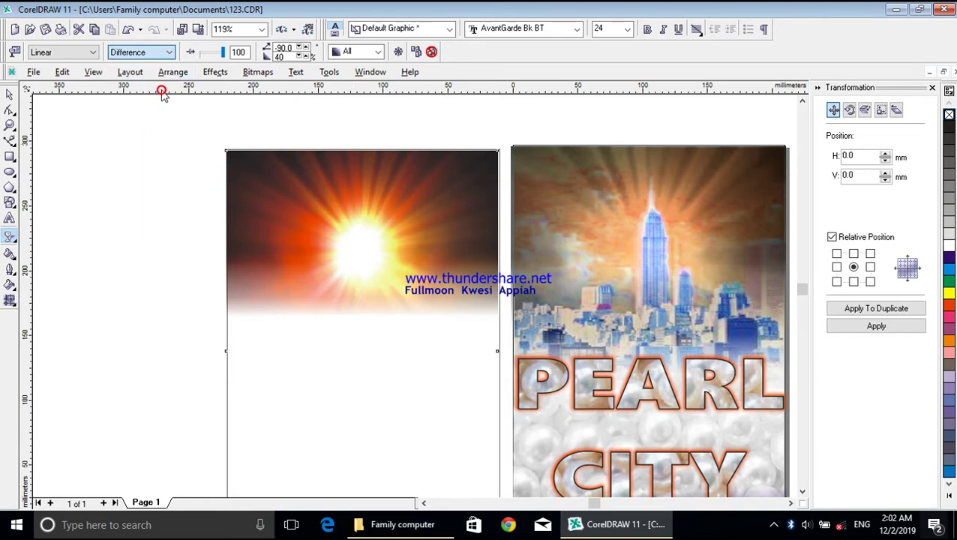
left_click(168, 52)
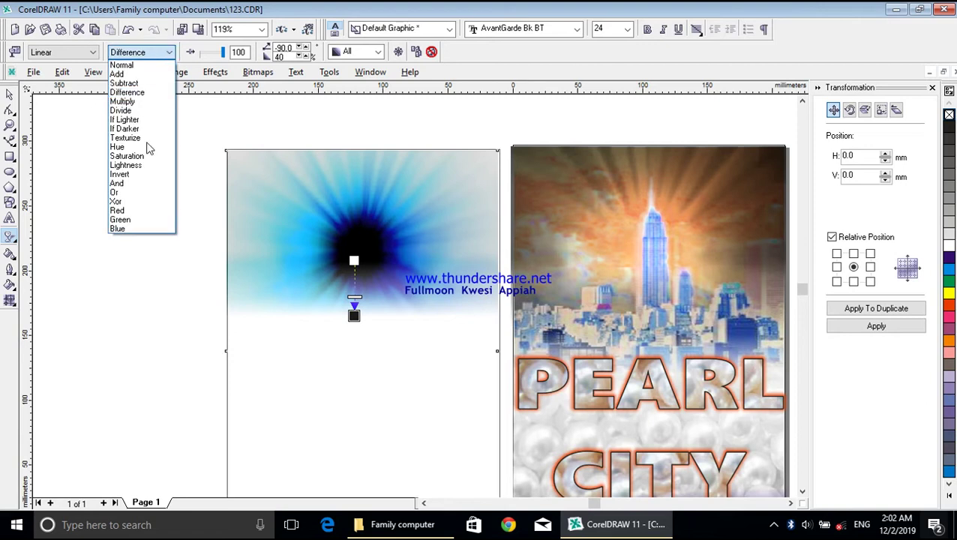
left_click(137, 164)
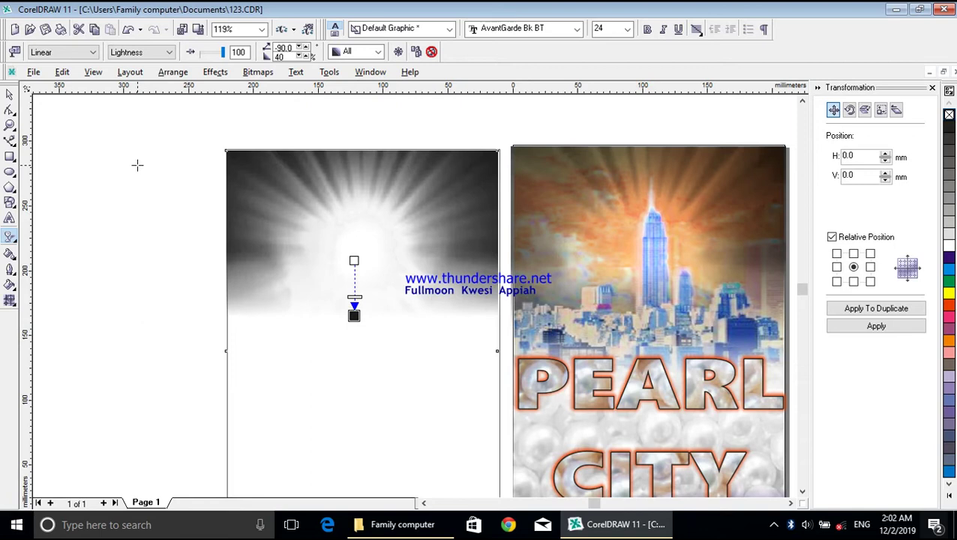
left_click(10, 94)
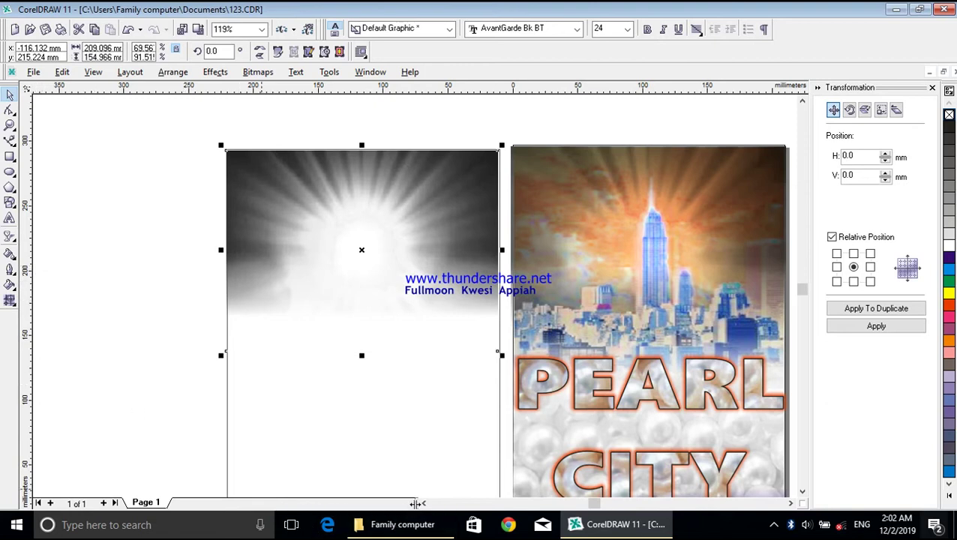
Place the city skyline photo in the rectangle's upper-left corner and enlarge it proportionally to about two-thirds of the rectangle's width.
left_click(424, 502)
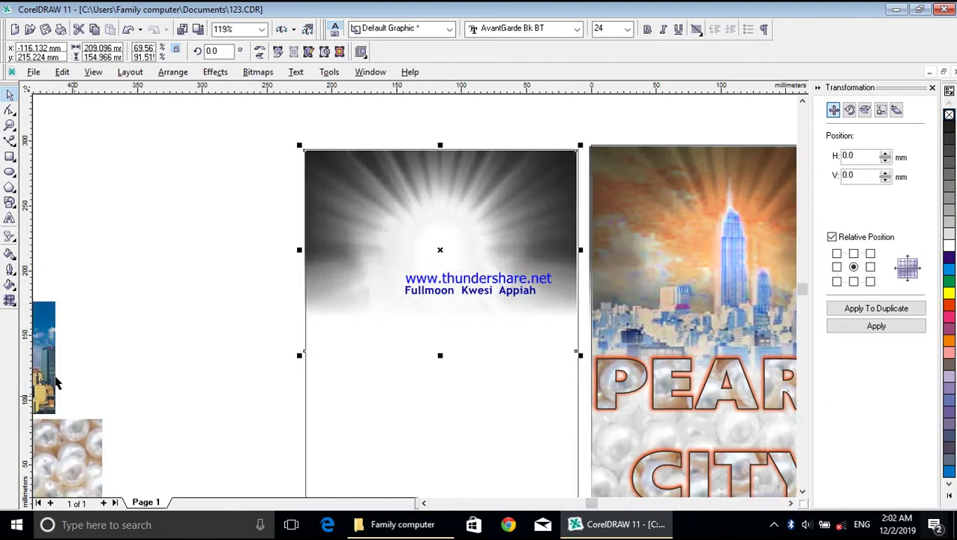
left_click(45, 364)
left_click_drag(45, 364, 366, 204)
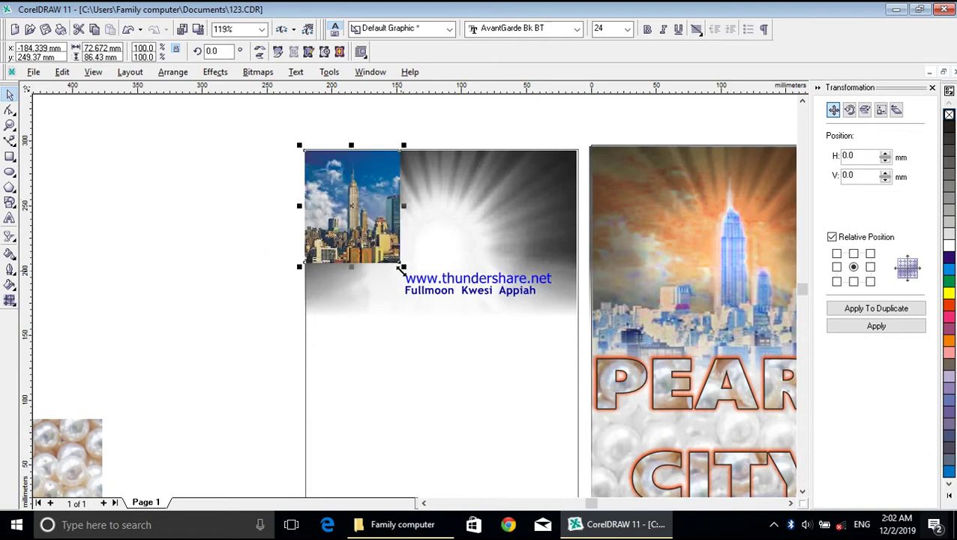
left_click_drag(403, 268, 584, 381)
left_click(548, 283)
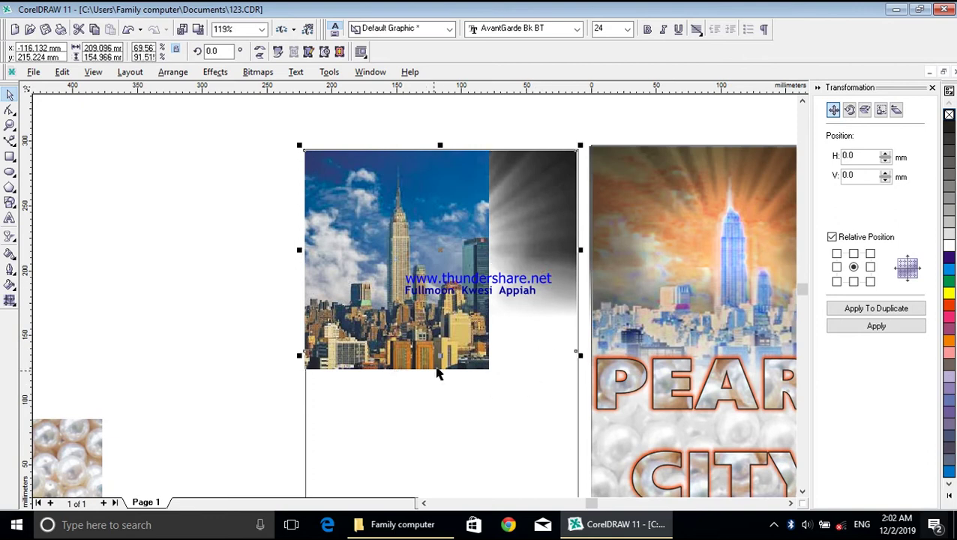
Stretch the sunburst image downward to about 190 mm high and the skyline photo to about 211 by 171 mm, spanning the rectangle's width.
left_click_drag(439, 356, 450, 402)
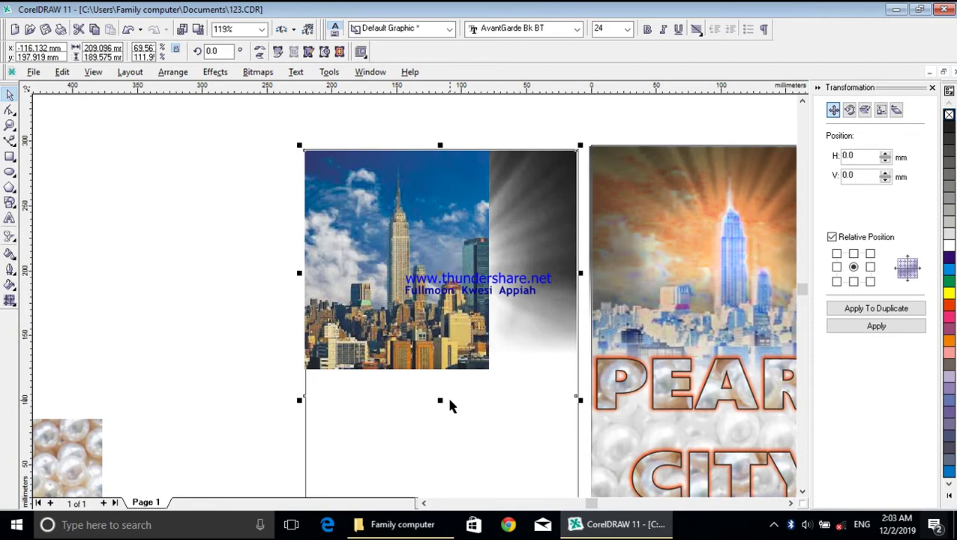
left_click(463, 267)
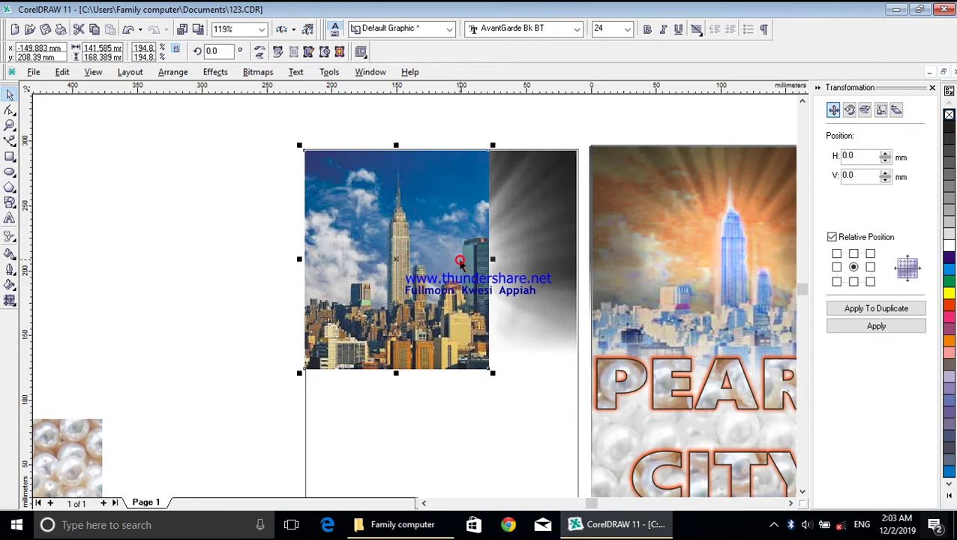
left_click_drag(491, 258, 582, 314)
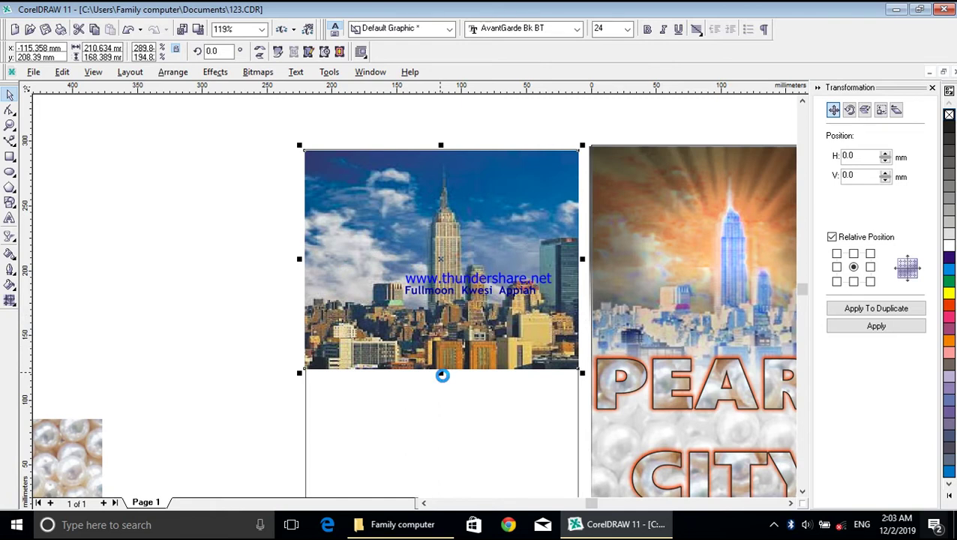
left_click_drag(442, 373, 441, 377)
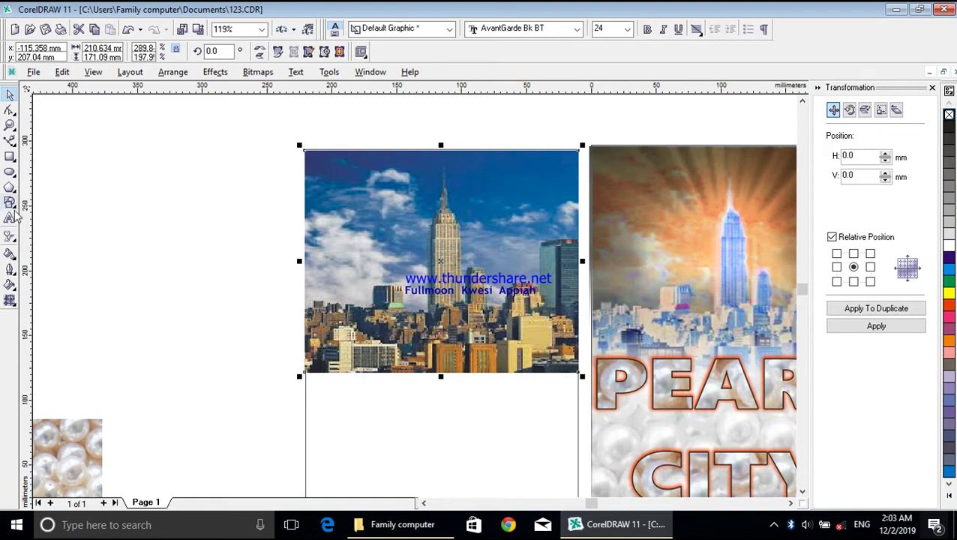
Apply a linear interactive transparency to the skyline photo, running vertically down its middle from the top edge to the bottom edge.
left_click(9, 236)
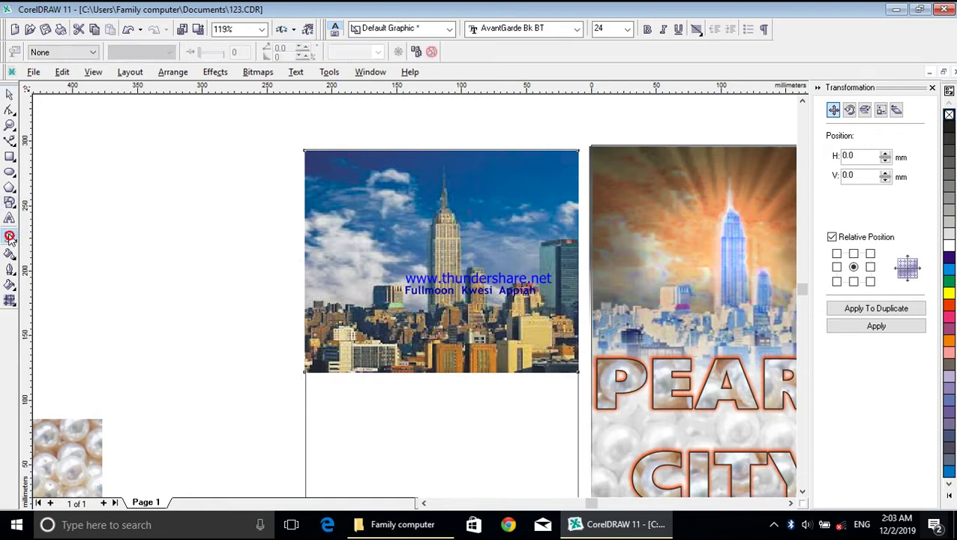
left_click(92, 52)
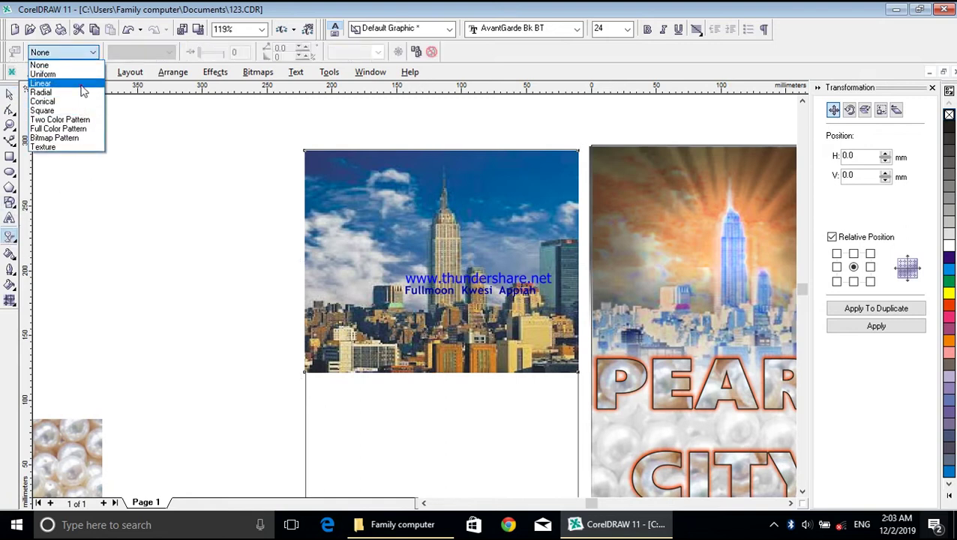
left_click(75, 83)
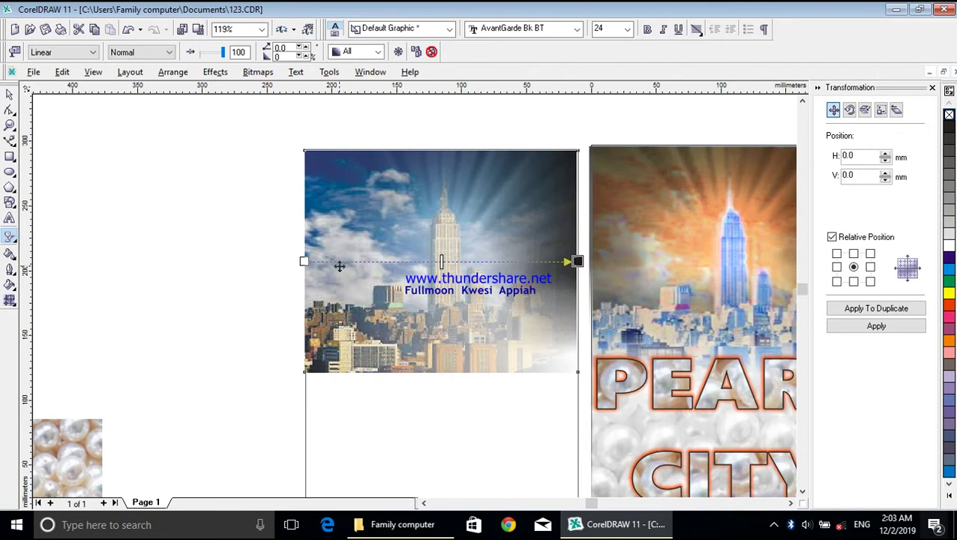
left_click_drag(303, 261, 437, 156)
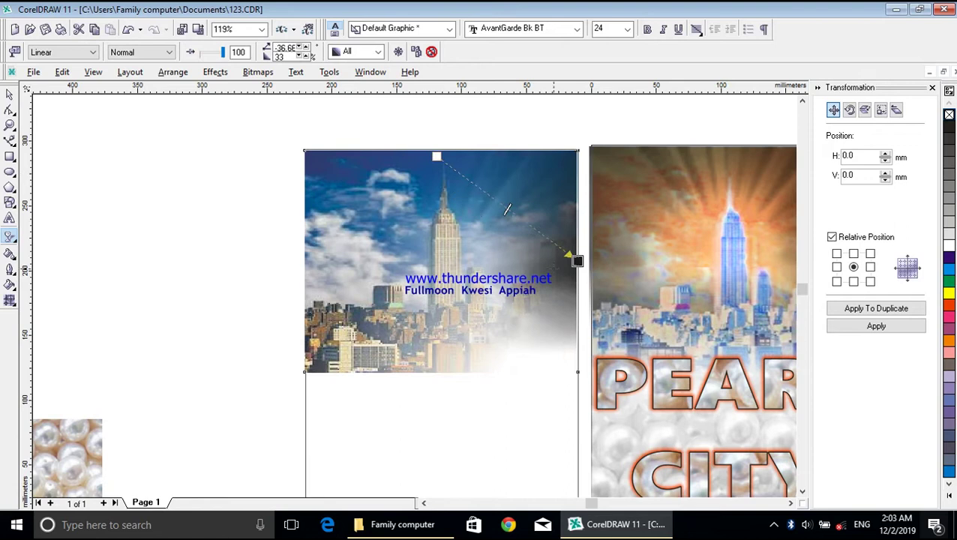
left_click_drag(577, 261, 439, 374)
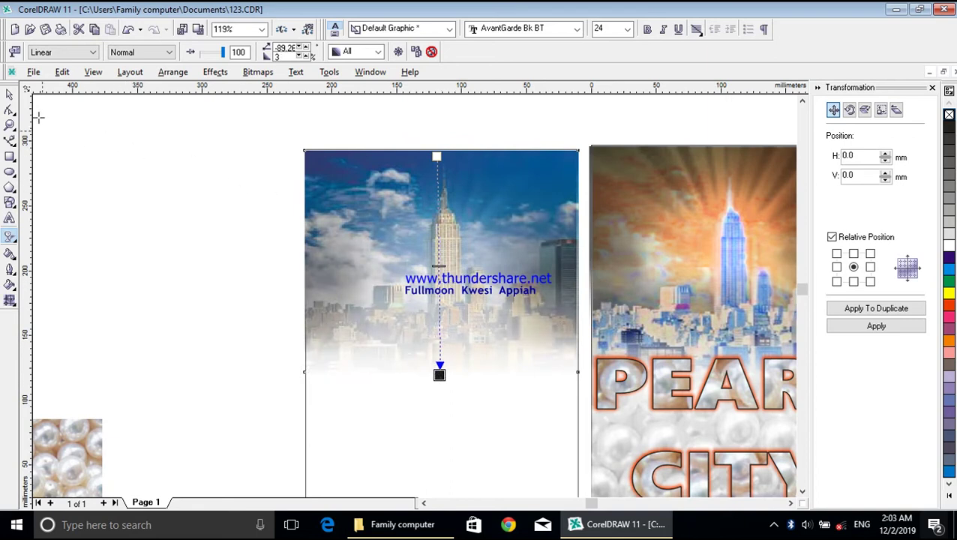
Try the Lightness transparency mode on the skyline photo, and set the mode to Difference.
left_click(170, 52)
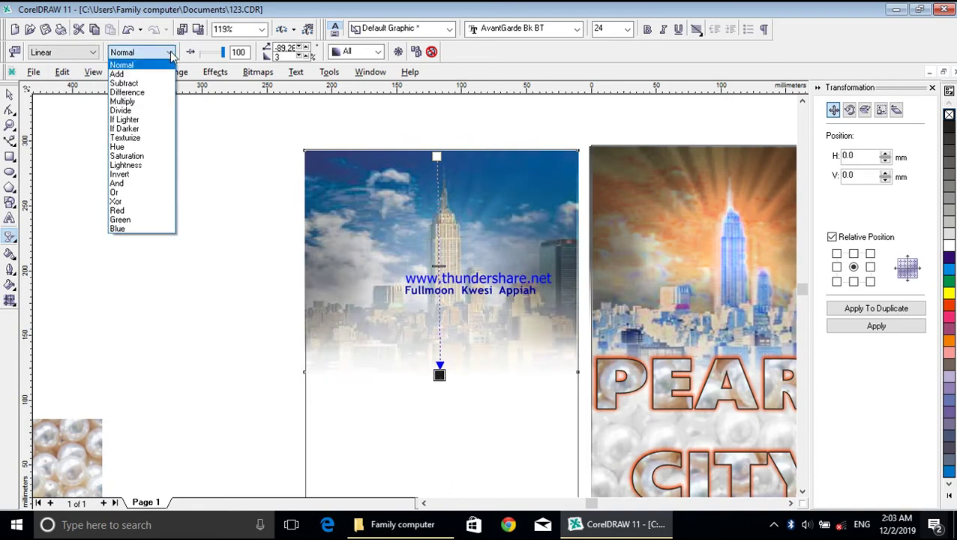
left_click(153, 93)
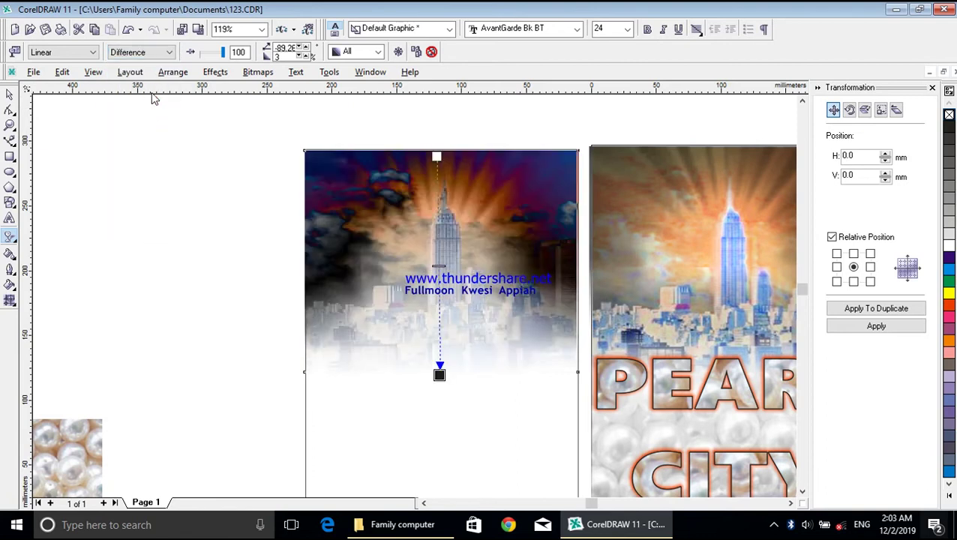
left_click(169, 52)
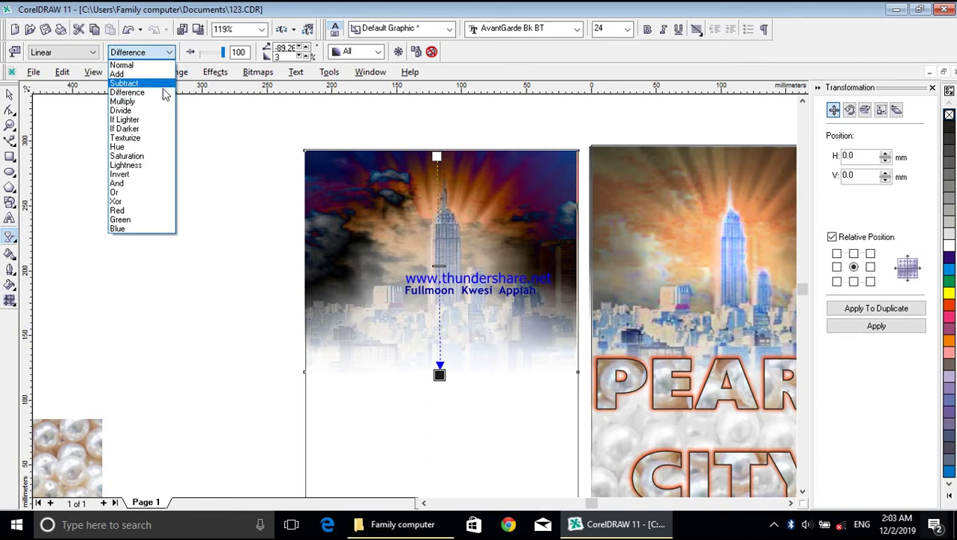
left_click(151, 165)
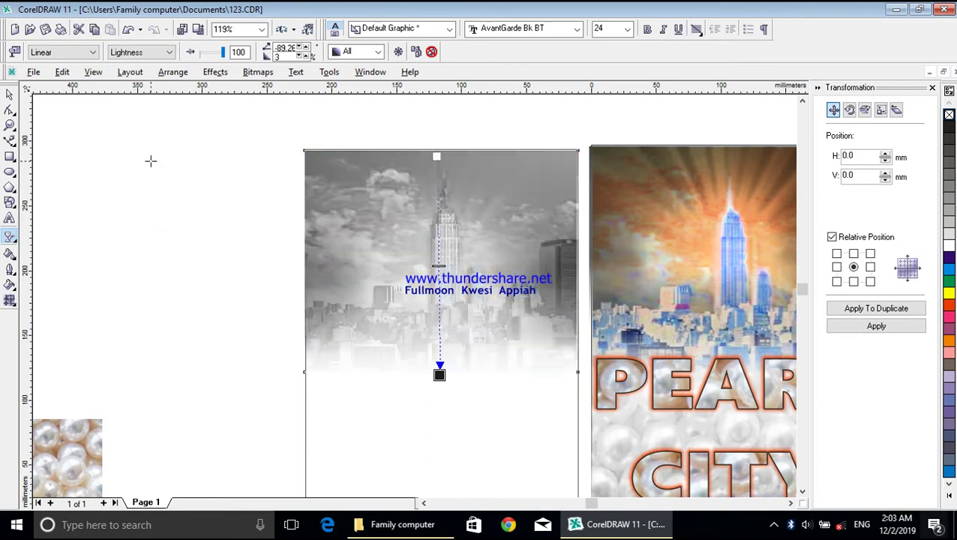
left_click(169, 52)
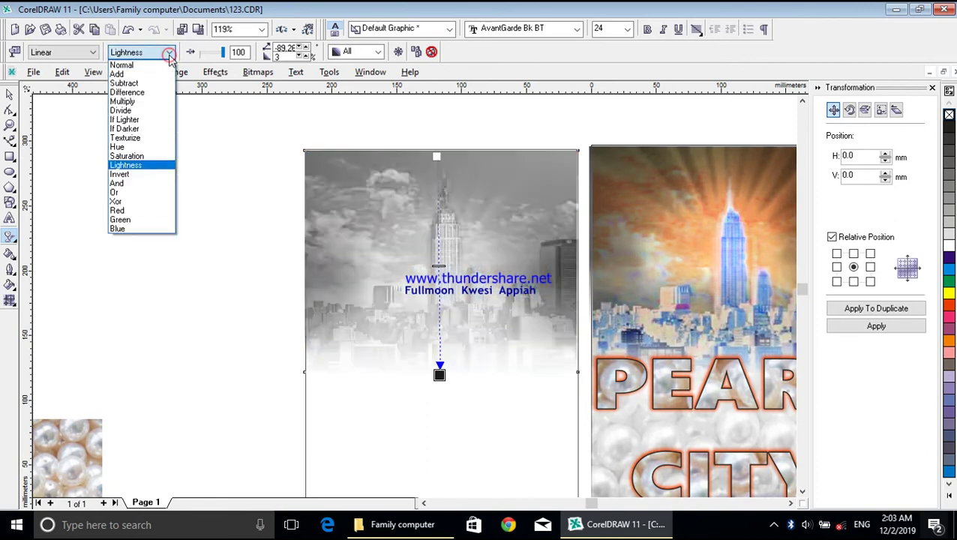
left_click(157, 93)
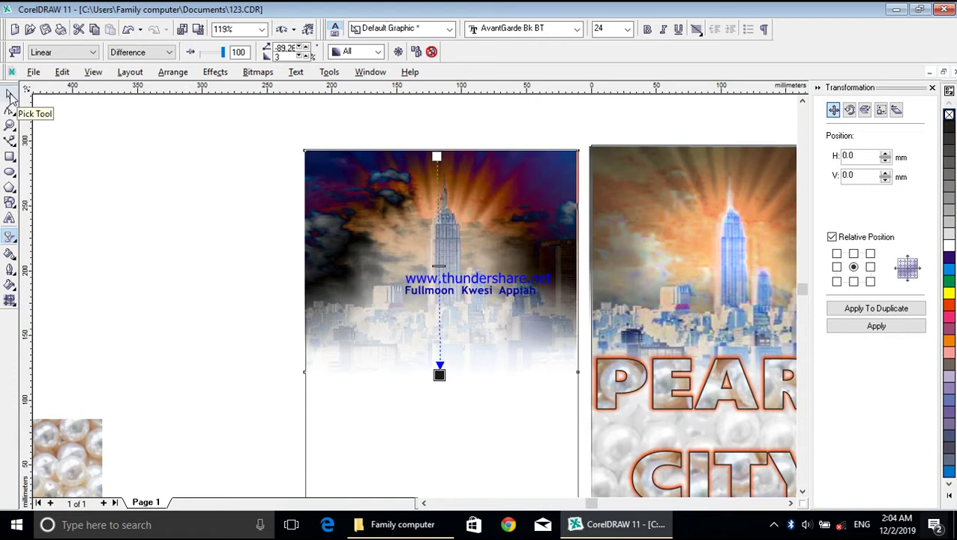
Move the skyline photo back one level behind the sunburst and resize it to about 211 mm wide by 153 mm high.
left_click(10, 94)
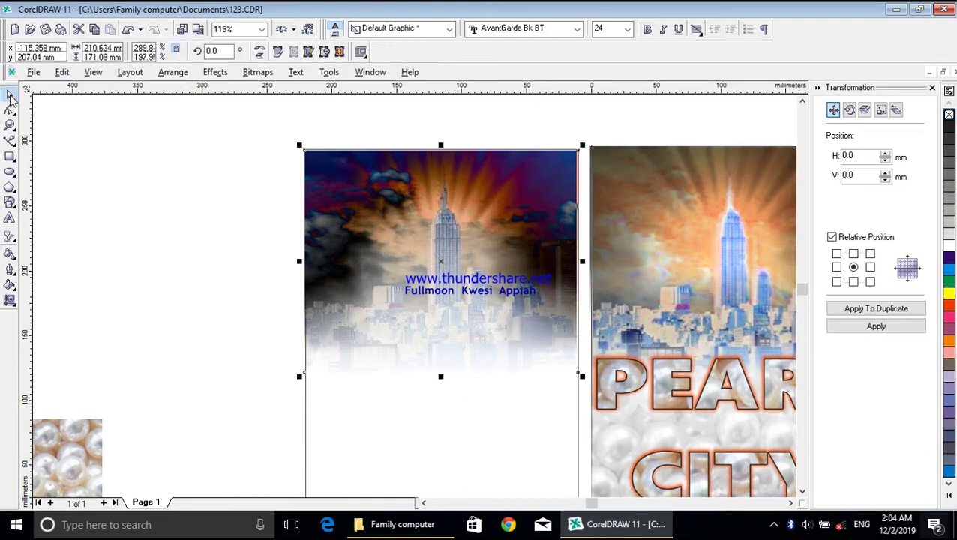
left_click(173, 72)
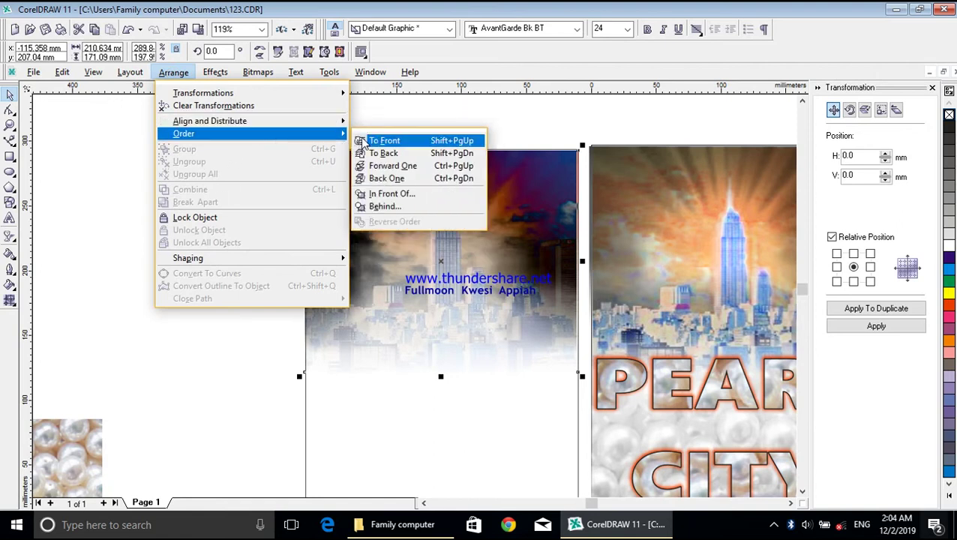
left_click(385, 180)
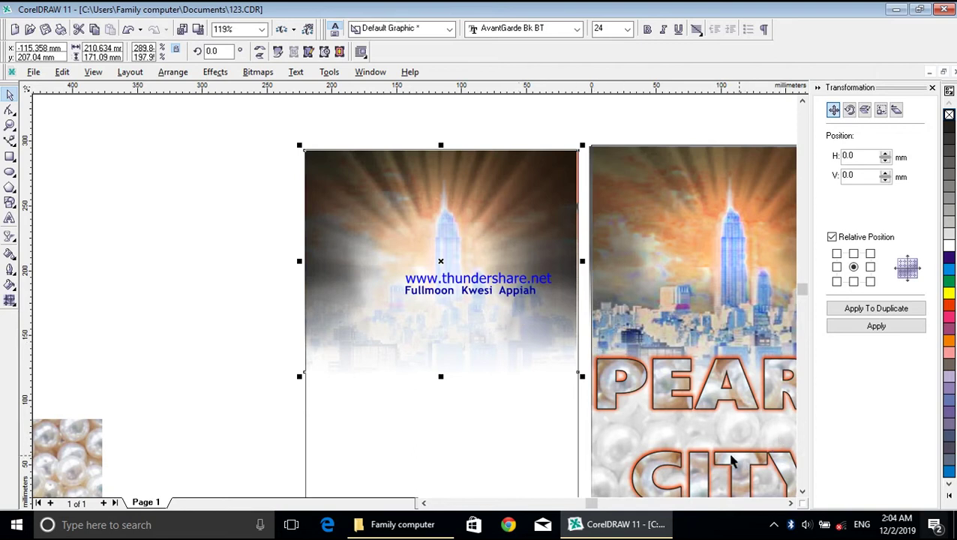
left_click_drag(440, 376, 442, 353)
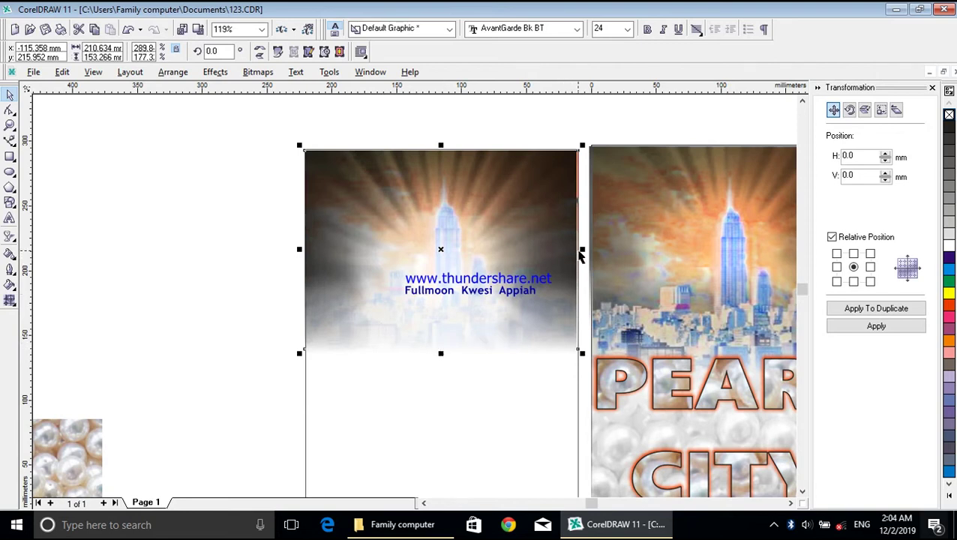
mouse_move(582, 251)
left_mouse_down()
mouse_move(582, 262)
mouse_move(583, 249)
left_mouse_up()
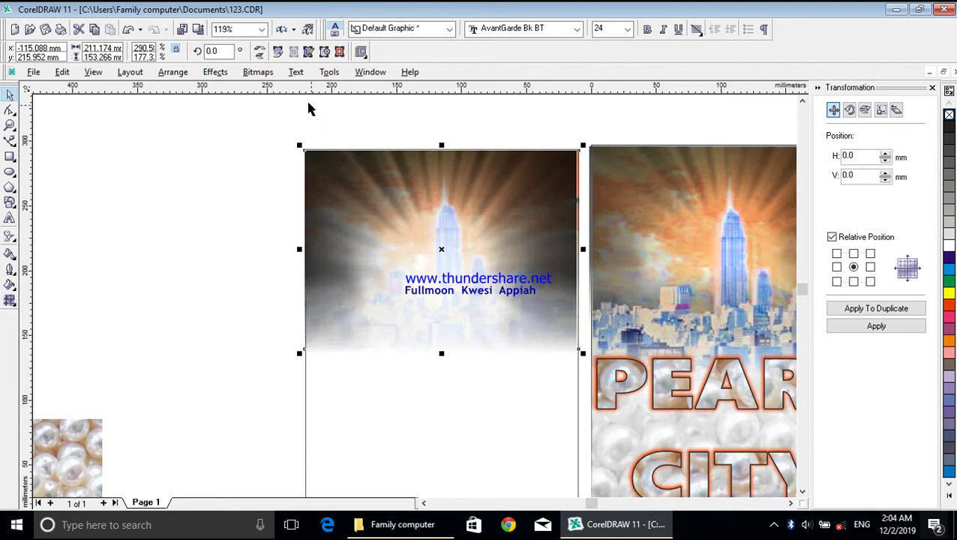
Send the skyline photo to the back and move it straight down by about 28 mm.
left_click(173, 72)
mouse_move(216, 133)
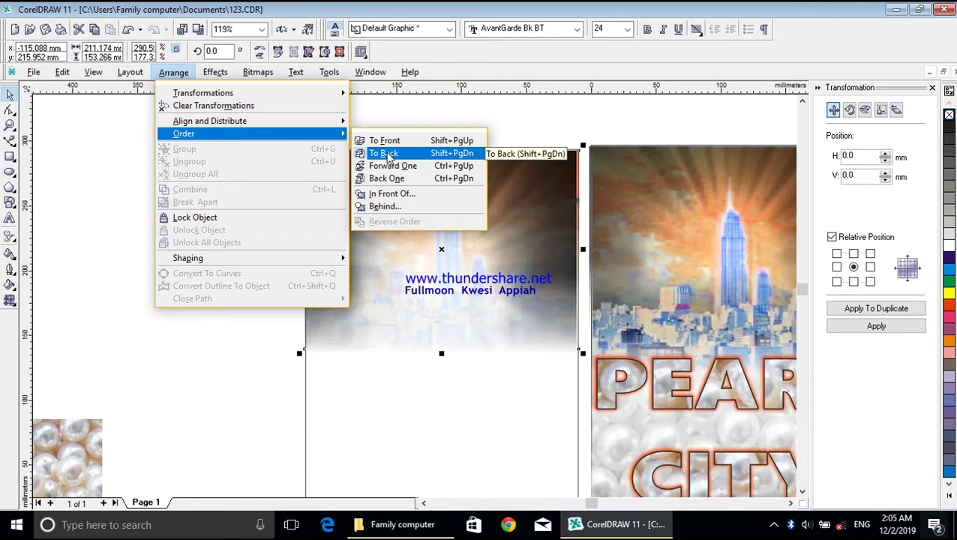
left_click(389, 155)
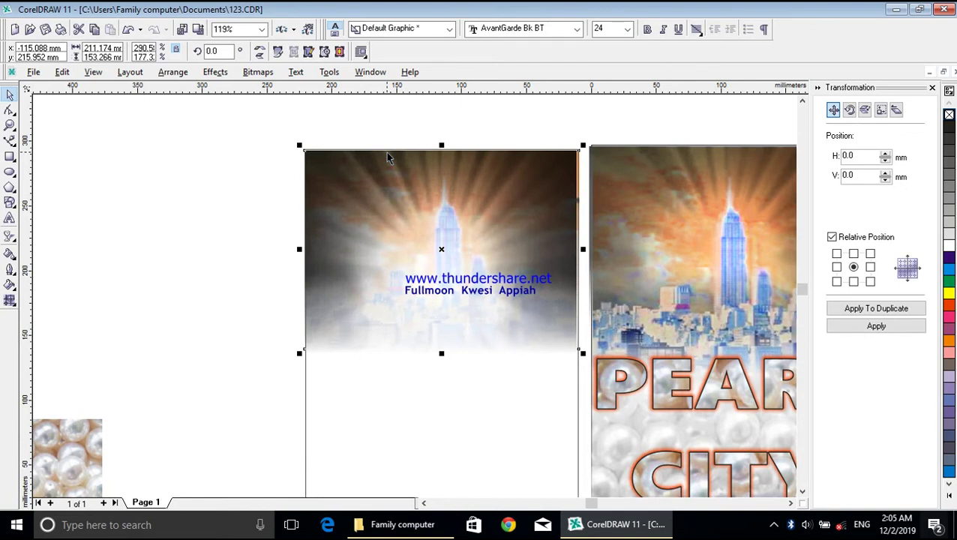
key("Down")
key("Down")
key("Down")
key("Down")
key("Down")
key("Down")
key("Down")
key("Down")
key("Down")
key("Down")
key("Down")
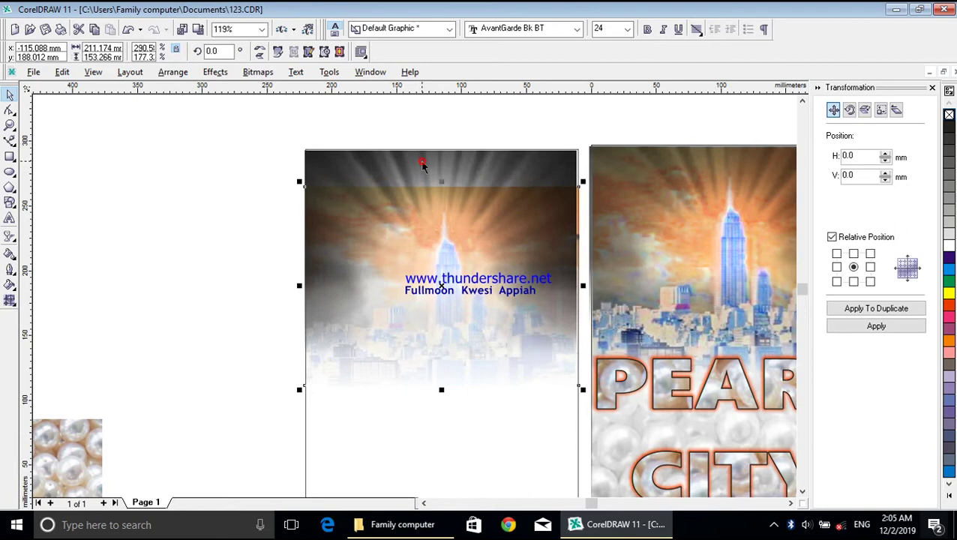
Bring the sunburst image to the front of the stacking order and deselect it.
left_click(421, 163)
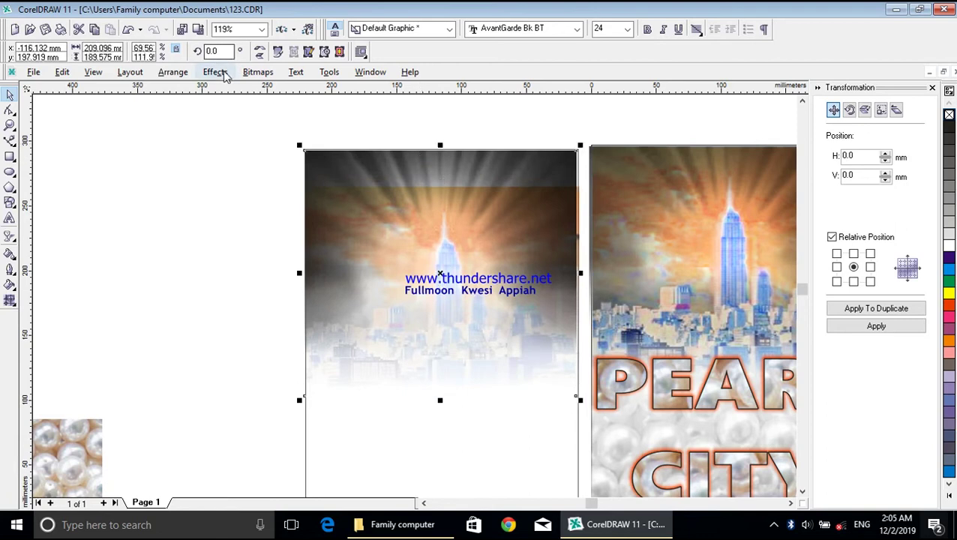
left_click(188, 74)
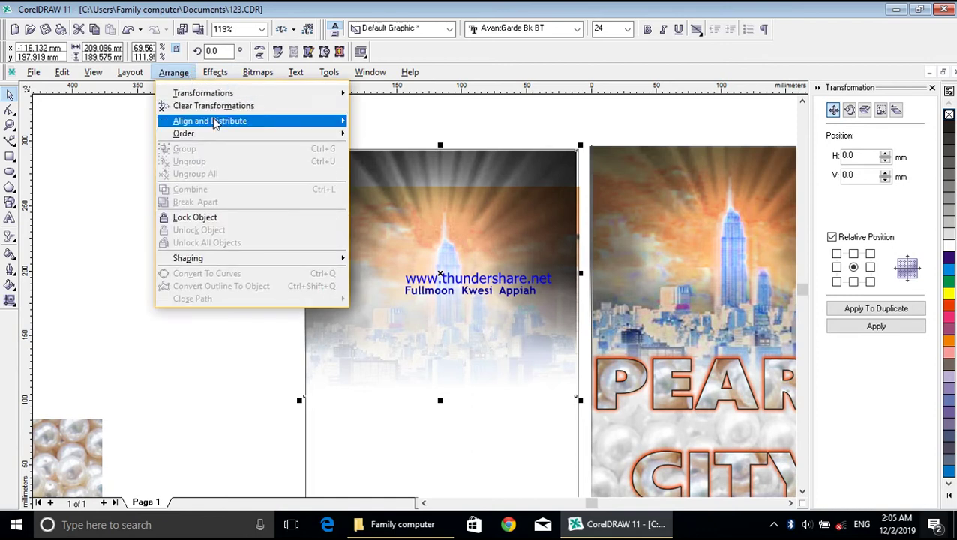
mouse_move(337, 139)
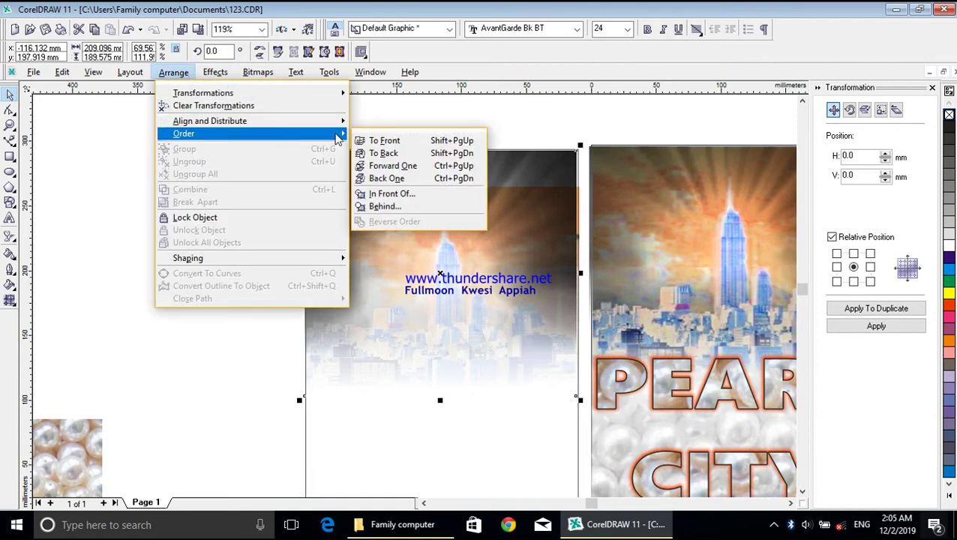
left_click(395, 141)
left_click(267, 177)
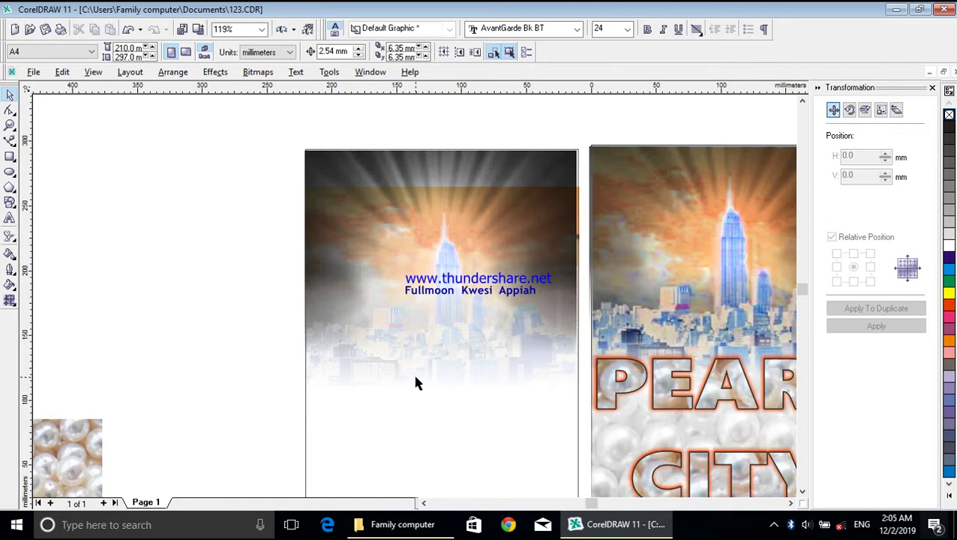
Move the sunburst image down about 28 mm to meet the skyline photo's top edge, and widen it to about 209.6 mm.
left_click(447, 214)
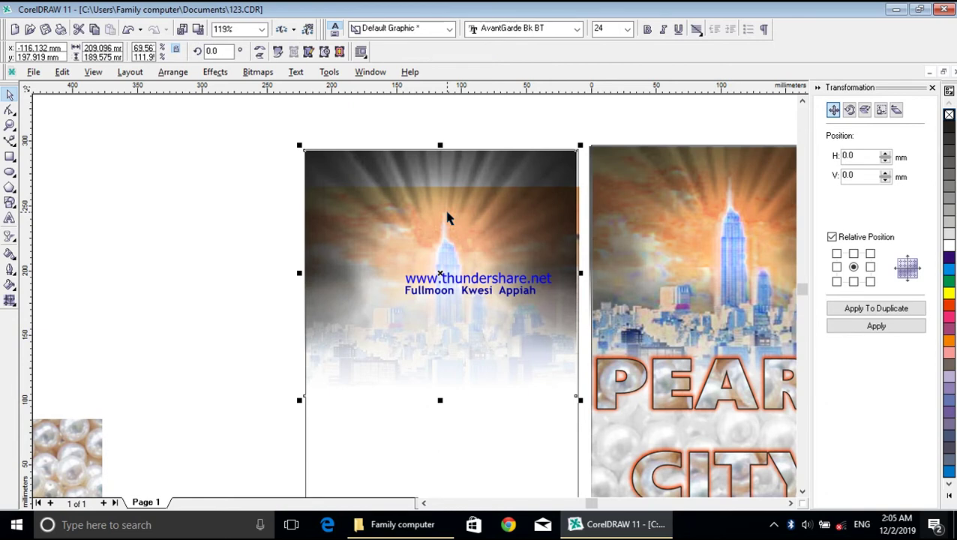
key("Down")
key("Down")
key("Down")
key("Down")
key("Down")
key("Down")
key("Down")
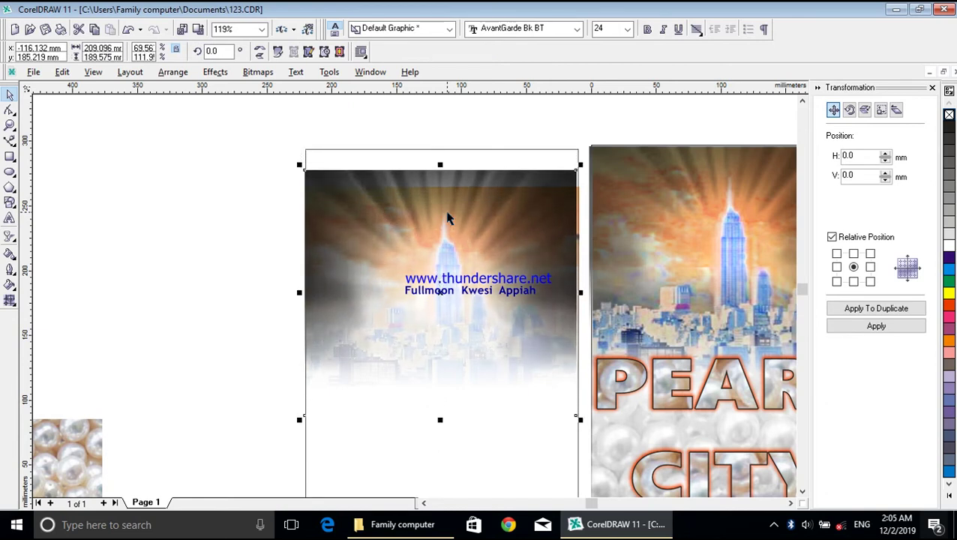
key("Down")
key("Down")
key("Down")
key("Down")
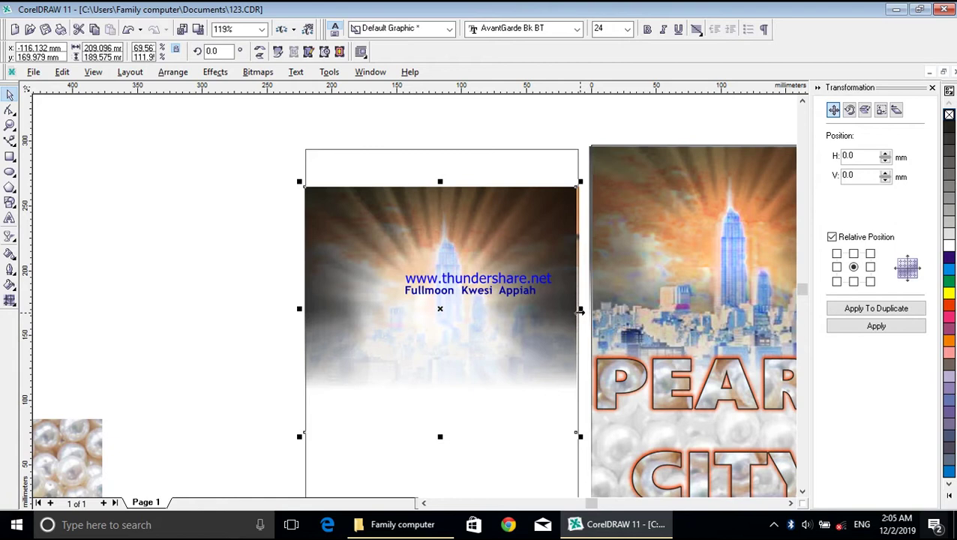
left_click_drag(580, 308, 582, 312)
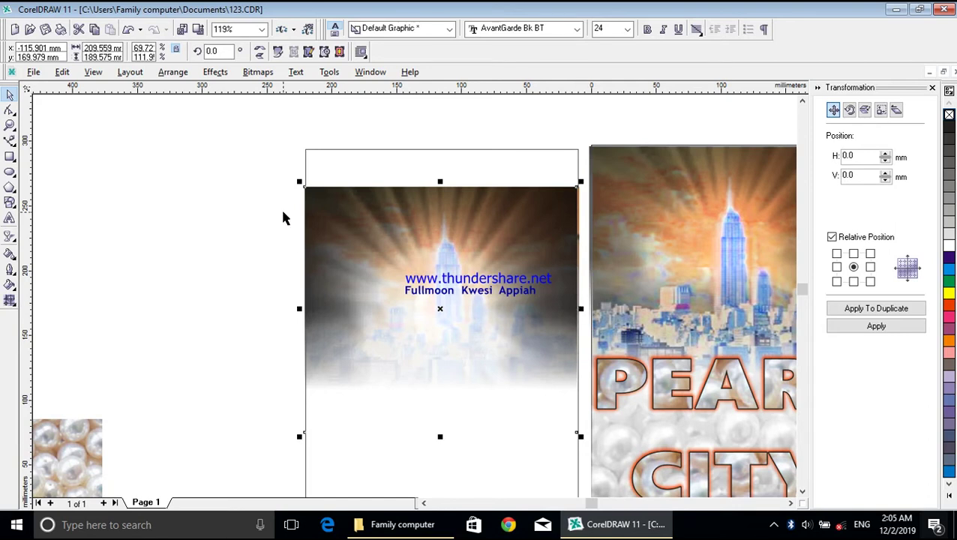
Select the sunburst and skyline images together and move them up about 30 mm to the rectangle's top edge.
left_click(248, 183)
left_click_drag(228, 161, 594, 472)
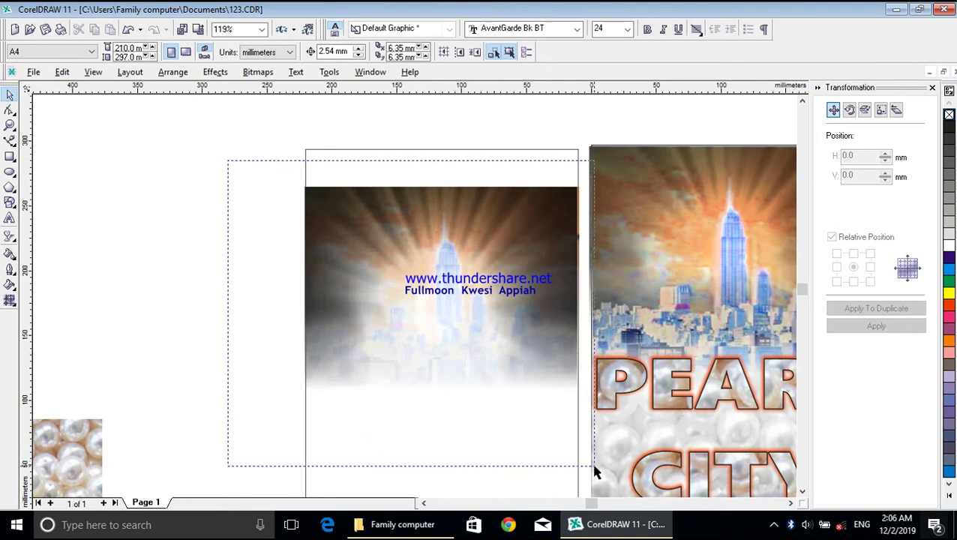
left_click_drag(595, 471, 594, 470)
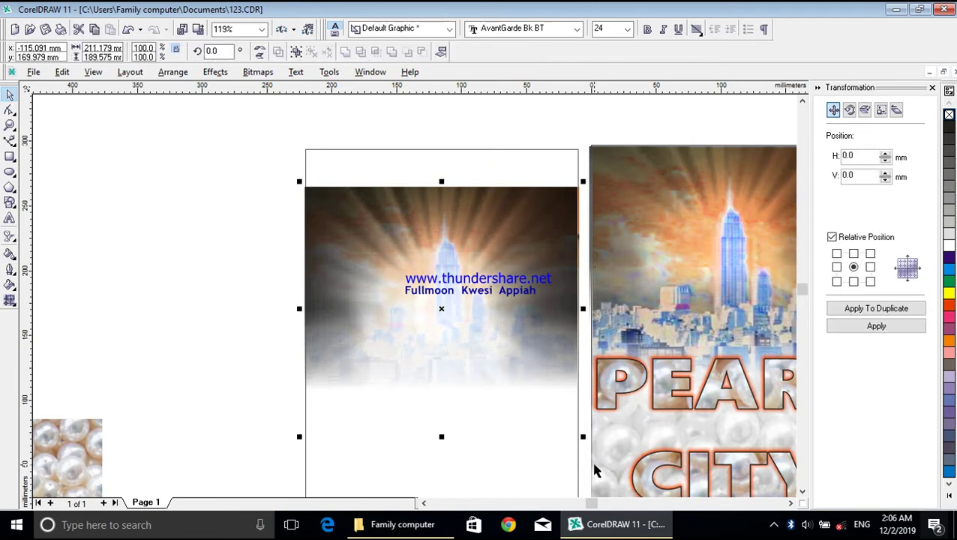
key("Up")
key("Up")
key("Up")
key("Up")
key("Up")
key("Up")
key("Up")
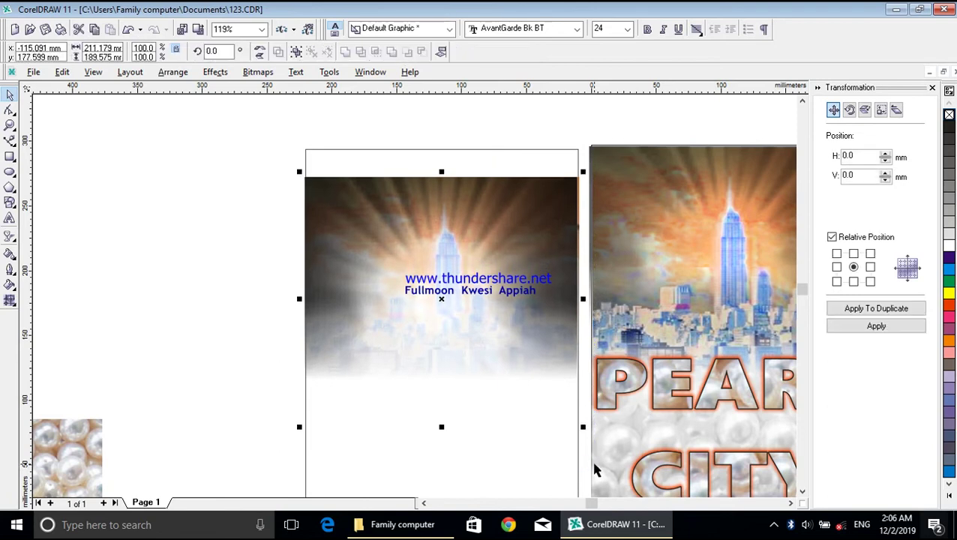
key("Up")
key("Up")
key("Up")
key("Up")
key("Up")
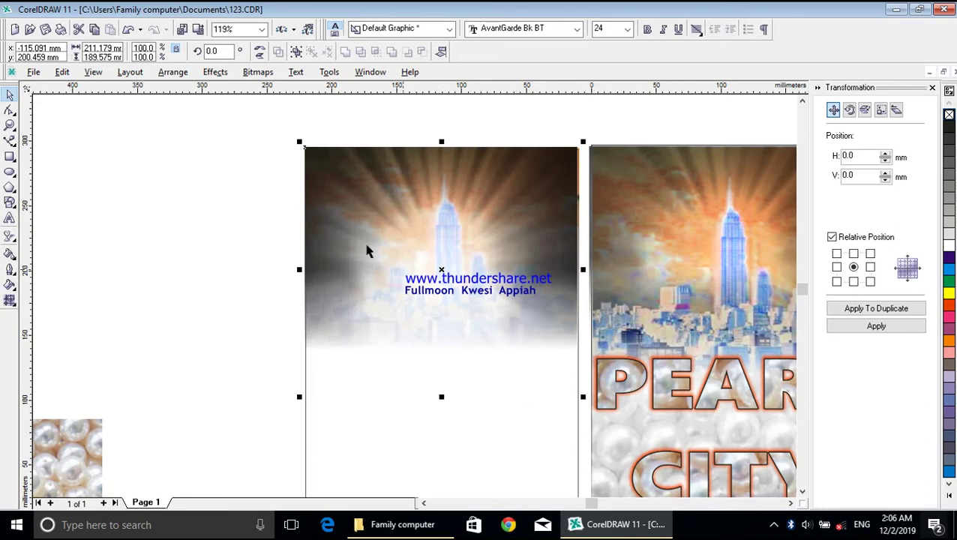
Lengthen the sunburst image's linear transparency so it starts near its upper edge and ends slightly higher, at the base of the skyline buildings.
left_click(263, 174)
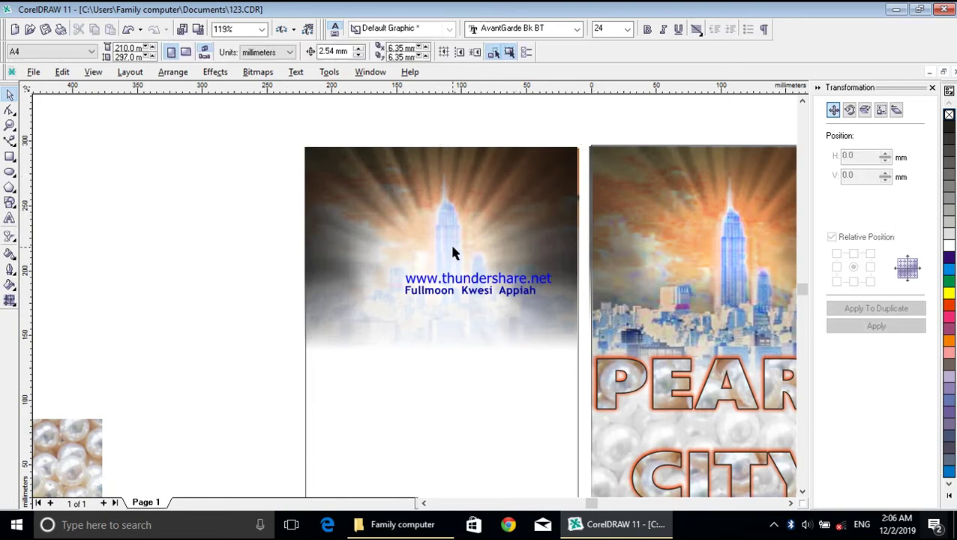
left_click(367, 241)
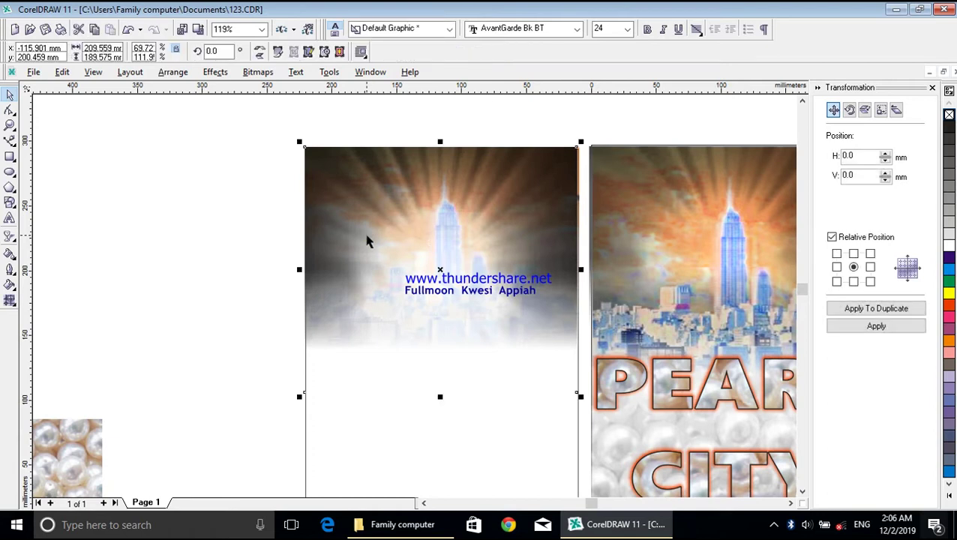
left_click(10, 236)
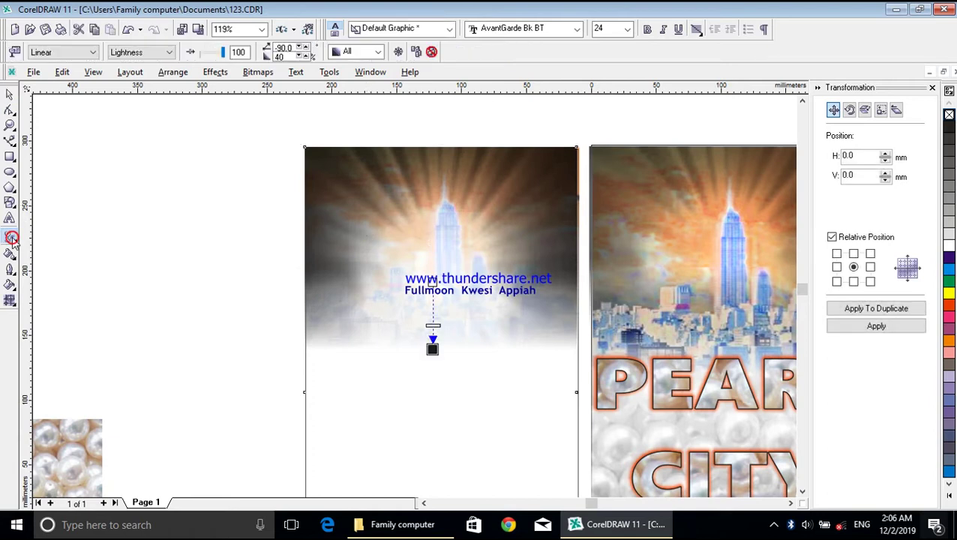
left_click_drag(433, 280, 431, 159)
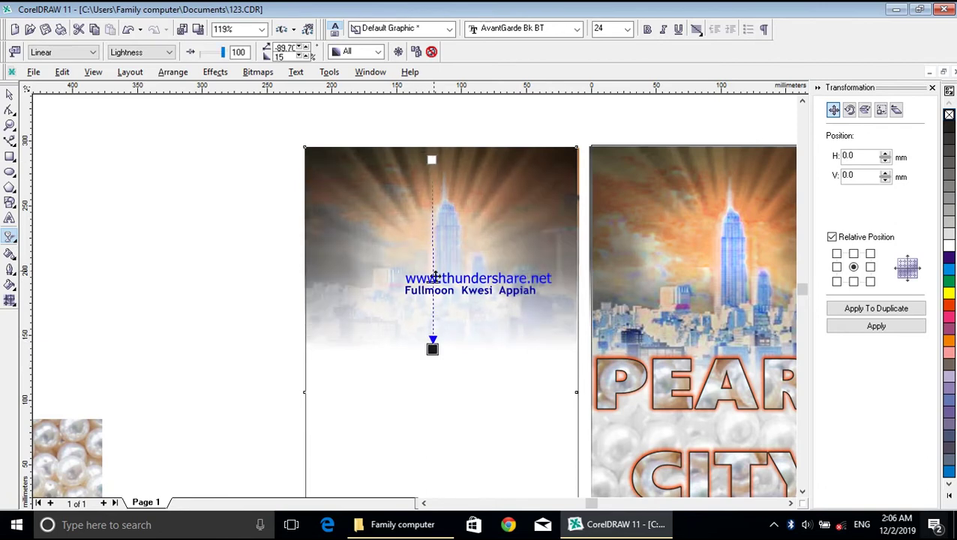
left_click_drag(433, 348, 435, 327)
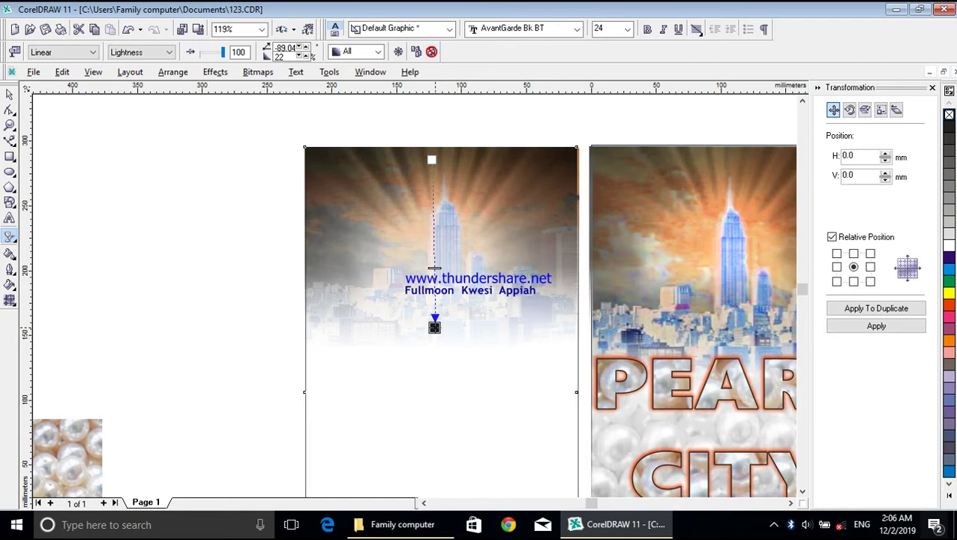
left_click(10, 96)
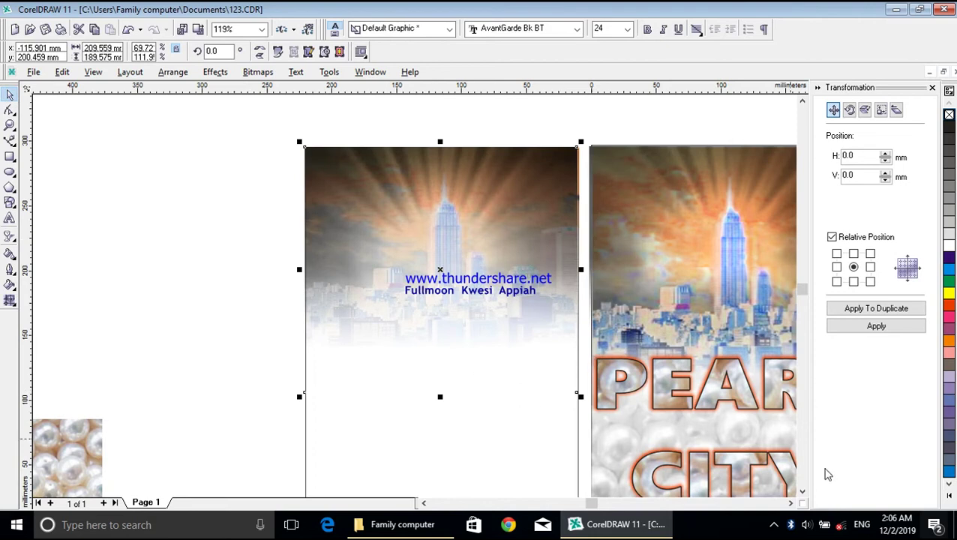
Move the pearl image into the lower part of the new rectangle, flush with its left edge.
left_click(803, 492)
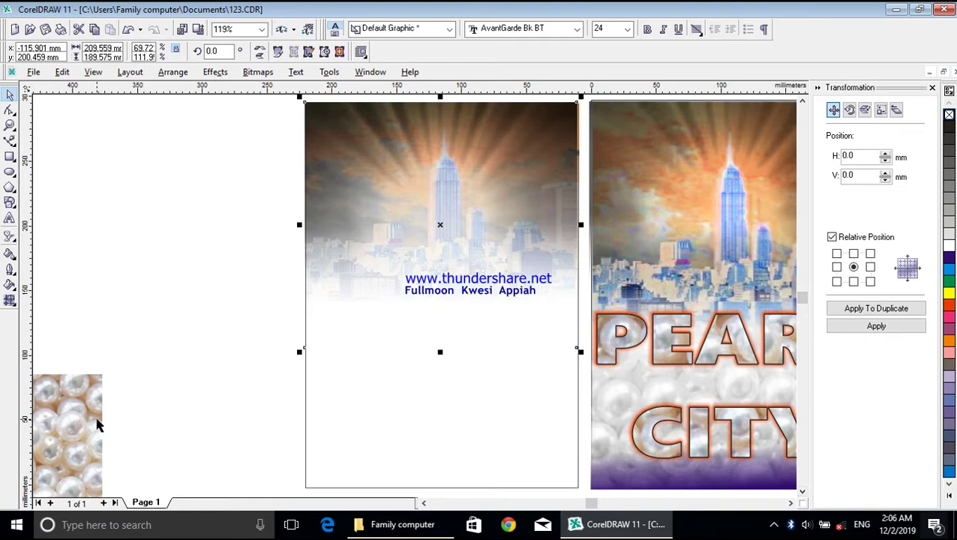
left_click(96, 421)
left_click_drag(86, 421, 478, 328)
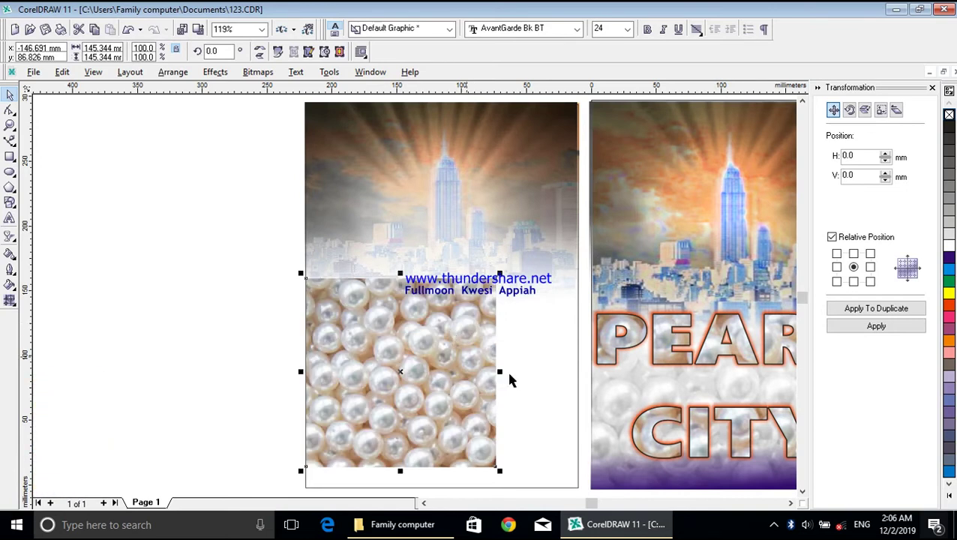
Stretch the pearl image to about 209.3 mm wide and 161.1 mm high, reaching the rectangle's right and lower edges.
left_click_drag(500, 372, 580, 387)
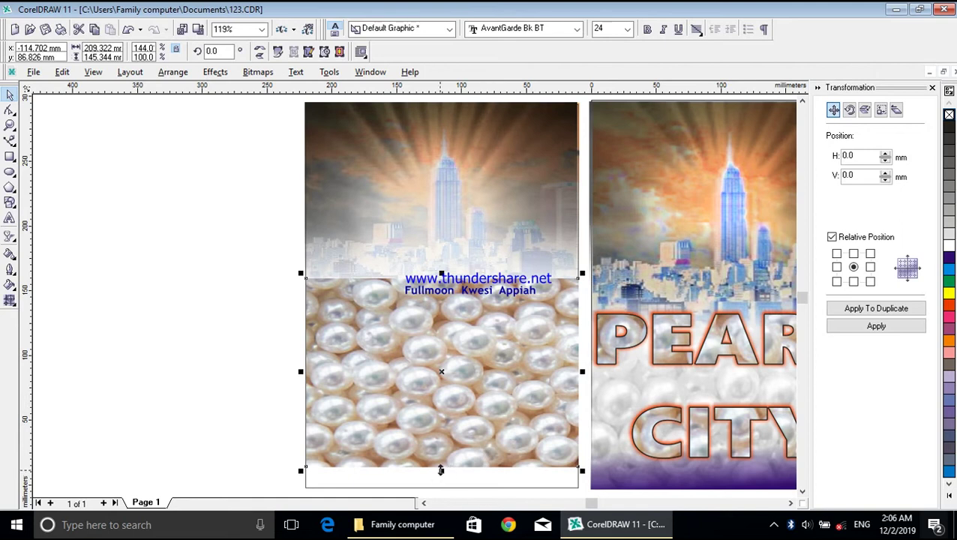
left_click_drag(441, 470, 444, 488)
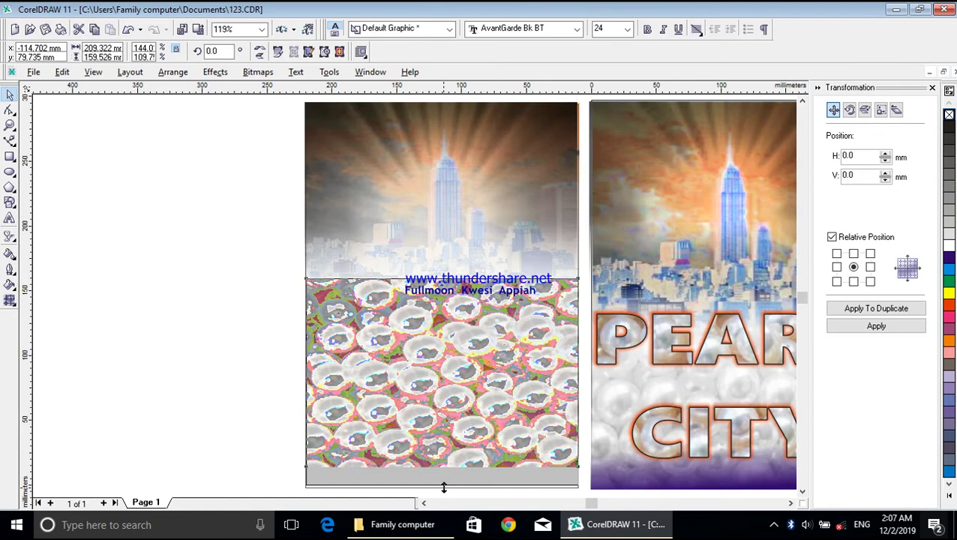
scroll(443, 486, "down", 2)
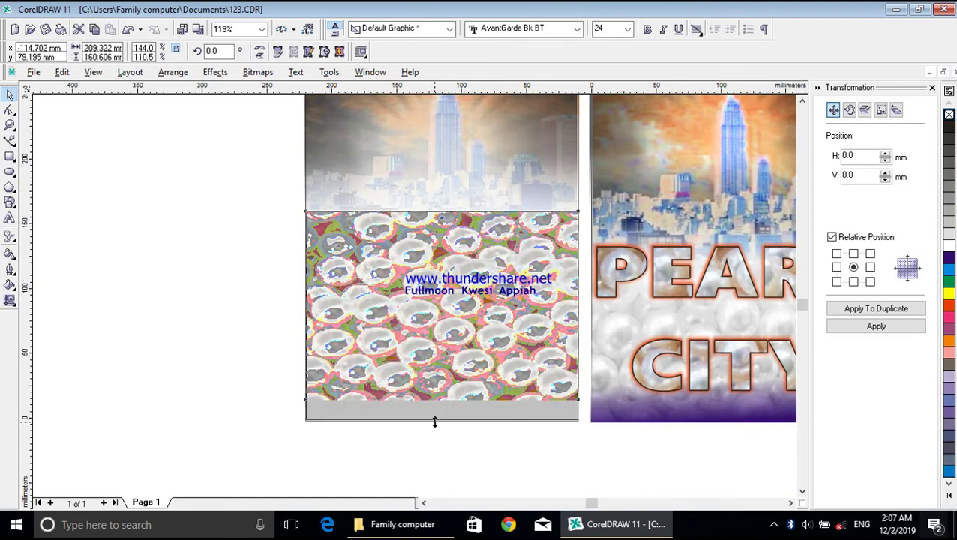
left_click_drag(434, 423, 433, 421)
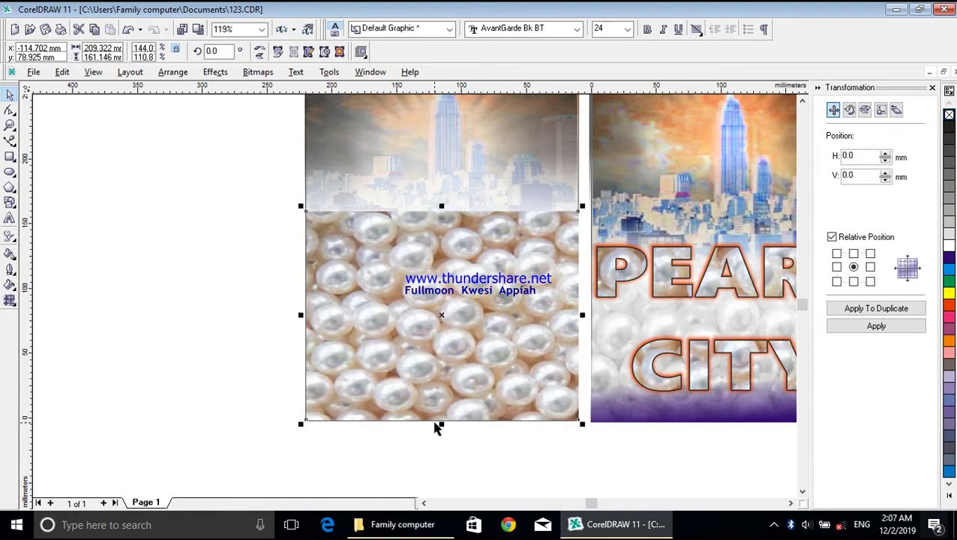
mouse_move(441, 423)
left_mouse_down()
mouse_move(443, 413)
mouse_move(442, 423)
left_mouse_up()
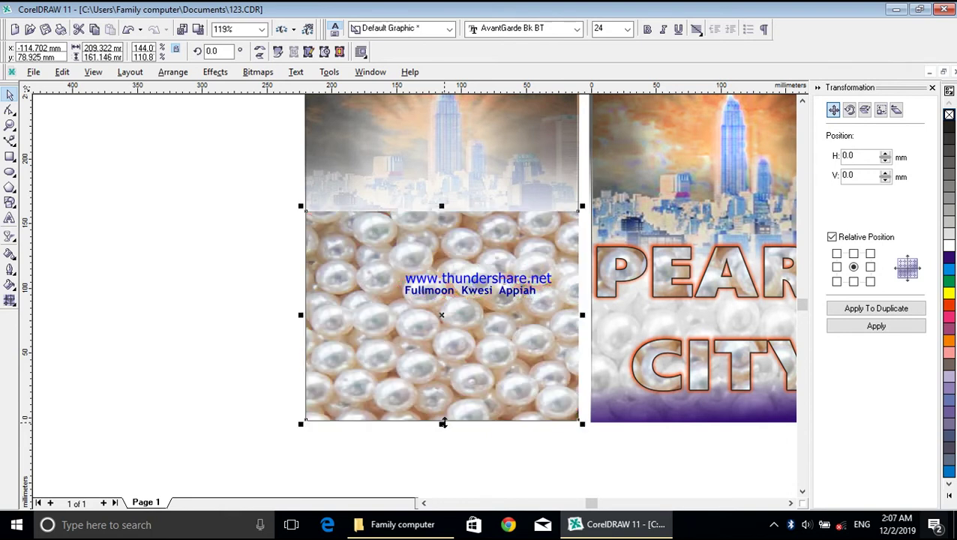
Apply a linear transparency to the pearl image, fading straight upward from its upper-middle area to its top edge.
left_click(10, 235)
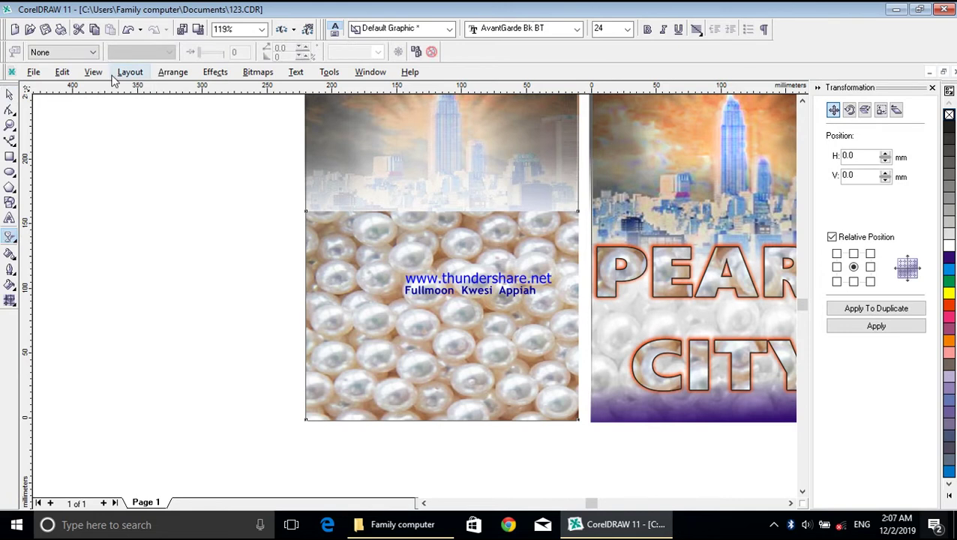
left_click(92, 52)
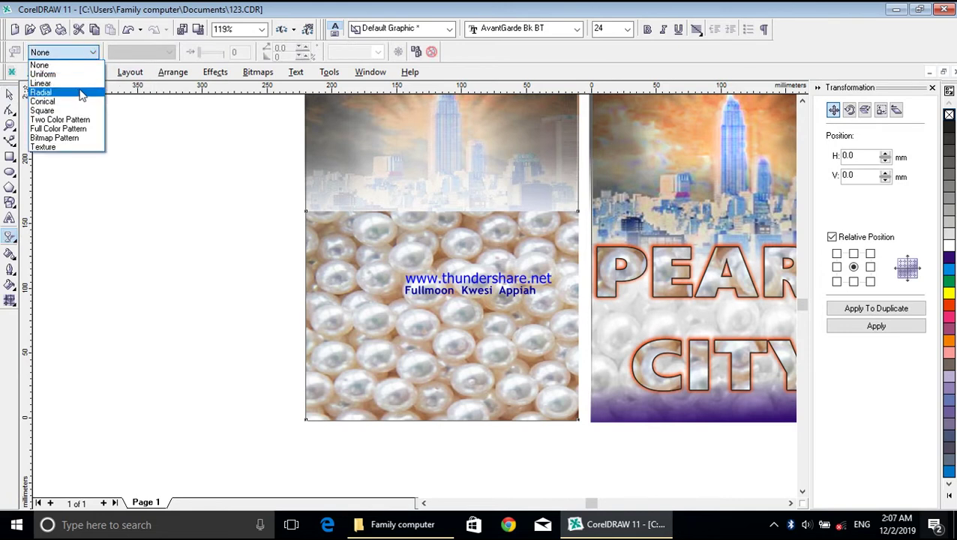
left_click(84, 86)
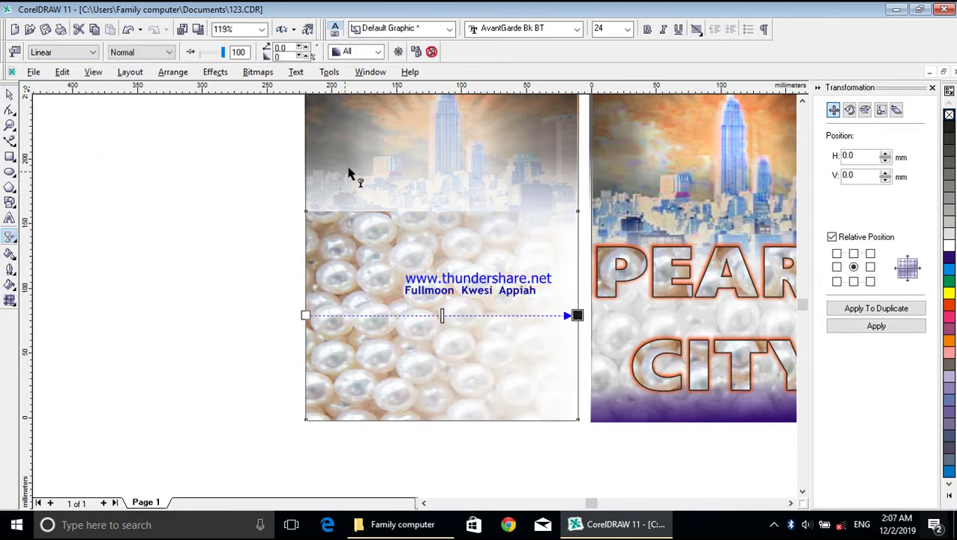
left_click_drag(574, 316, 463, 185)
left_click_drag(305, 315, 462, 293)
left_click_drag(462, 185, 462, 209)
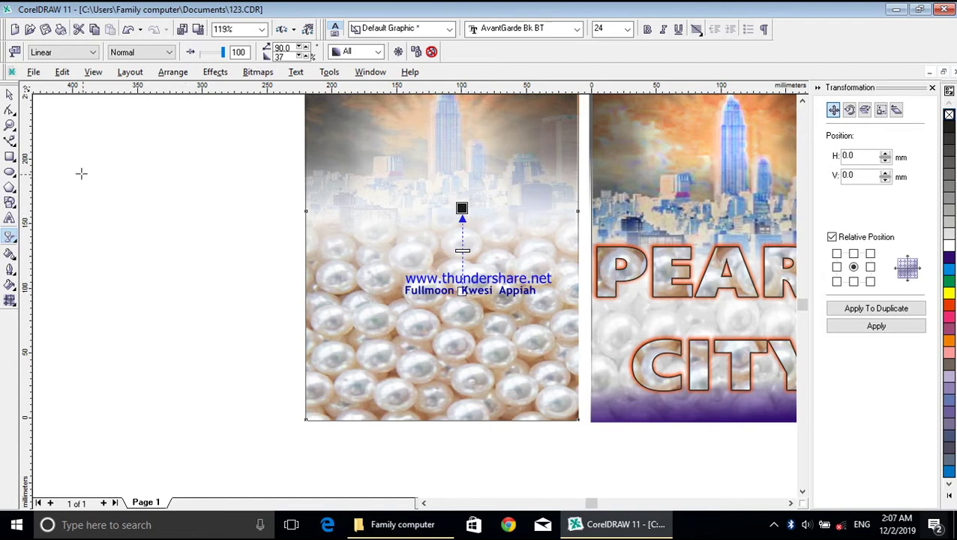
Set the pearl image's transparency operation to Lightness and deselect the image.
left_click(171, 54)
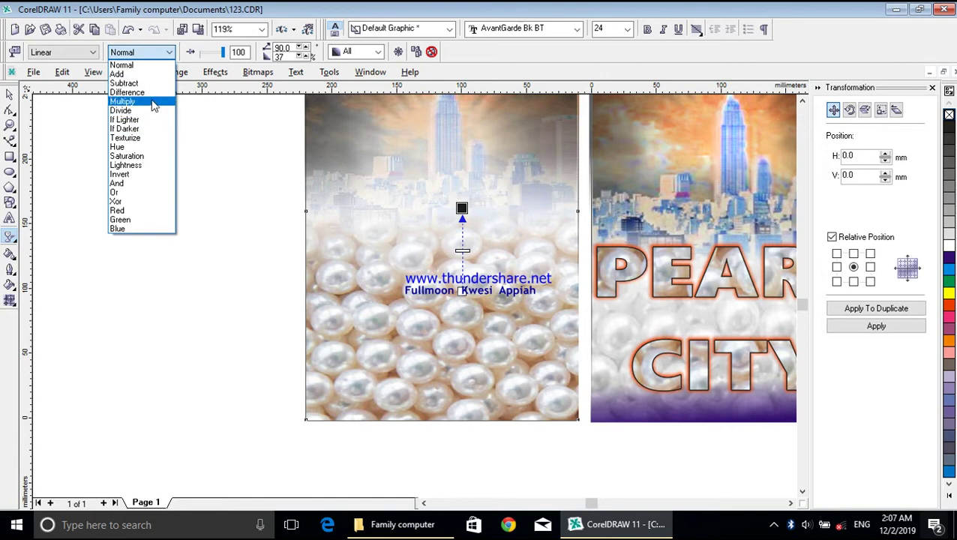
left_click(153, 166)
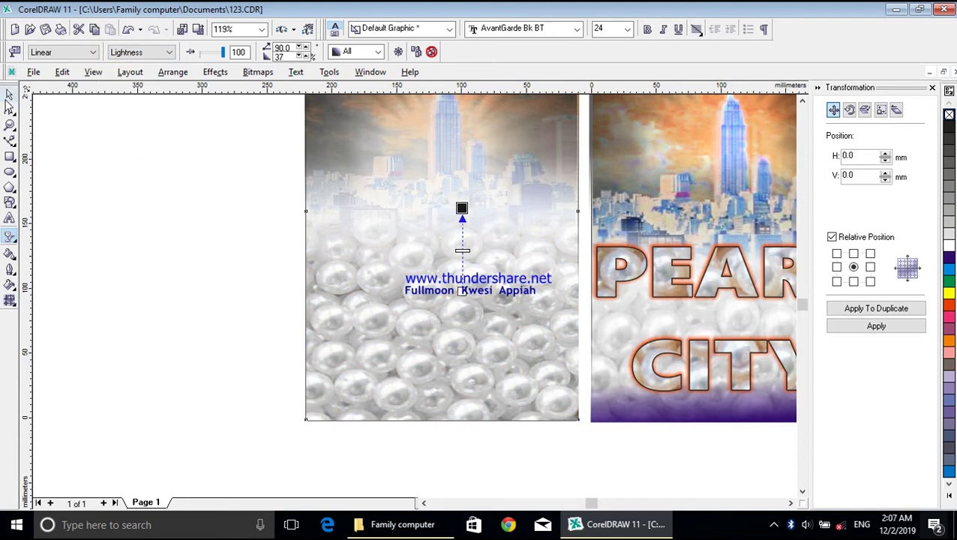
left_click(9, 95)
left_click(139, 180)
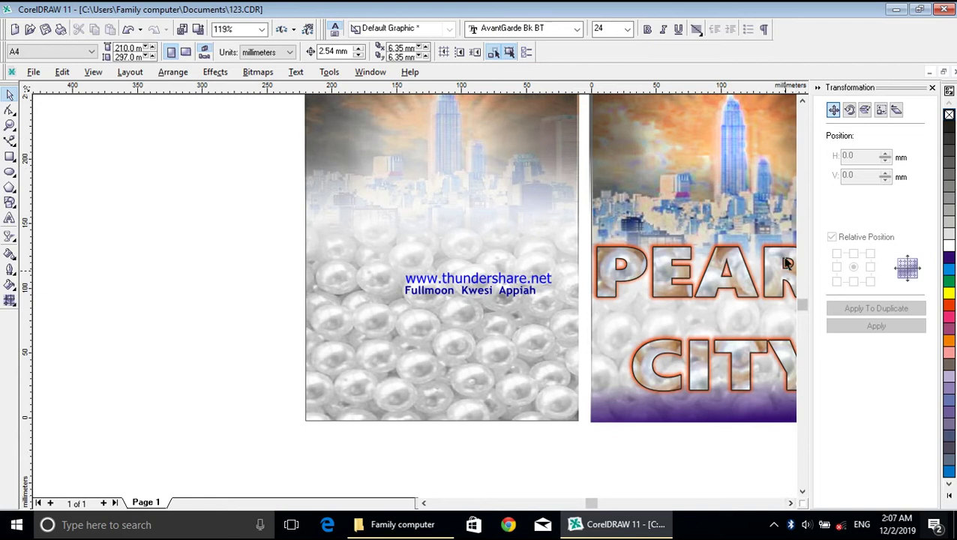
Add the artistic text PEARL CITY on two lines in the empty area left of the new poster.
left_click(802, 102)
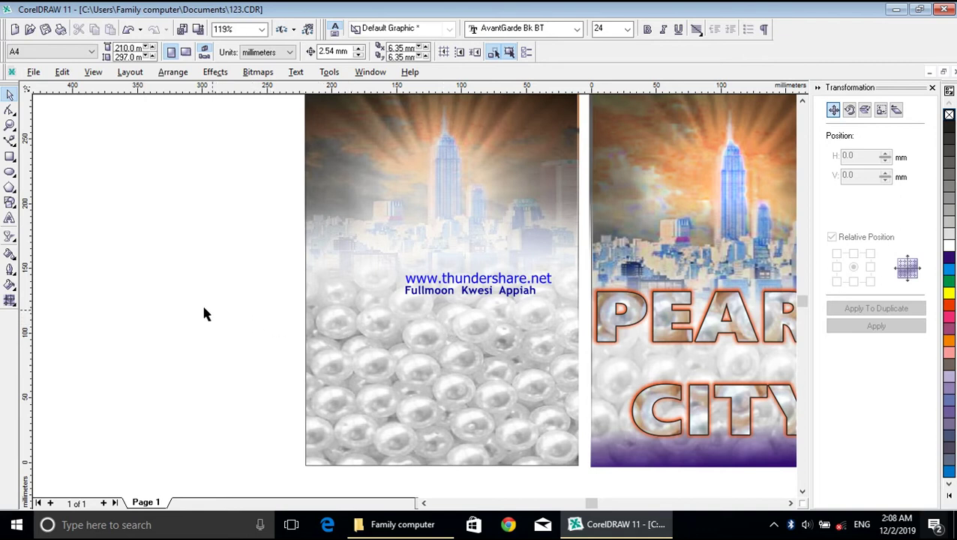
left_click(9, 219)
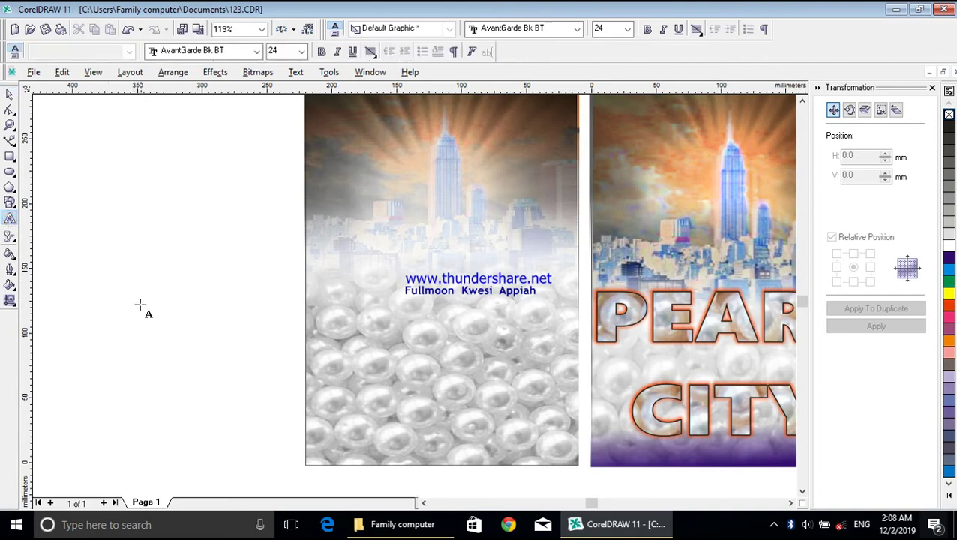
left_click(113, 277)
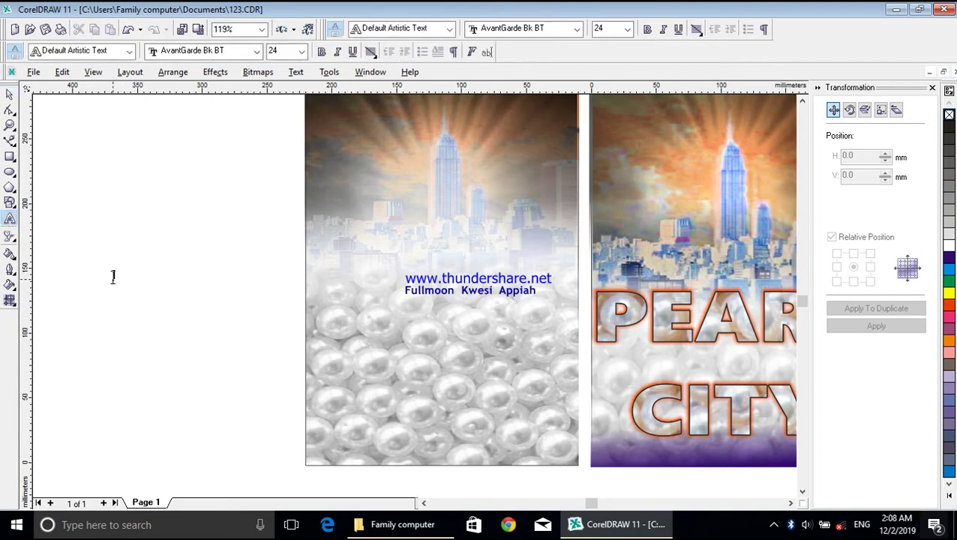
type("PEARL")
key("Return")
type("CITY")
left_click(10, 93)
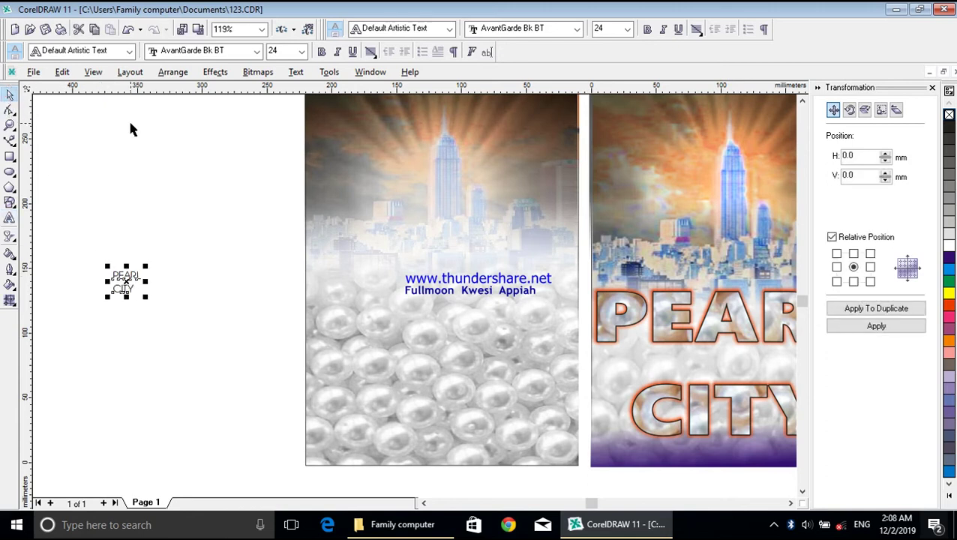
Browse the fonts for the PEARL CITY text, keep AvantGarde Bk BT and make it bold.
left_click(256, 52)
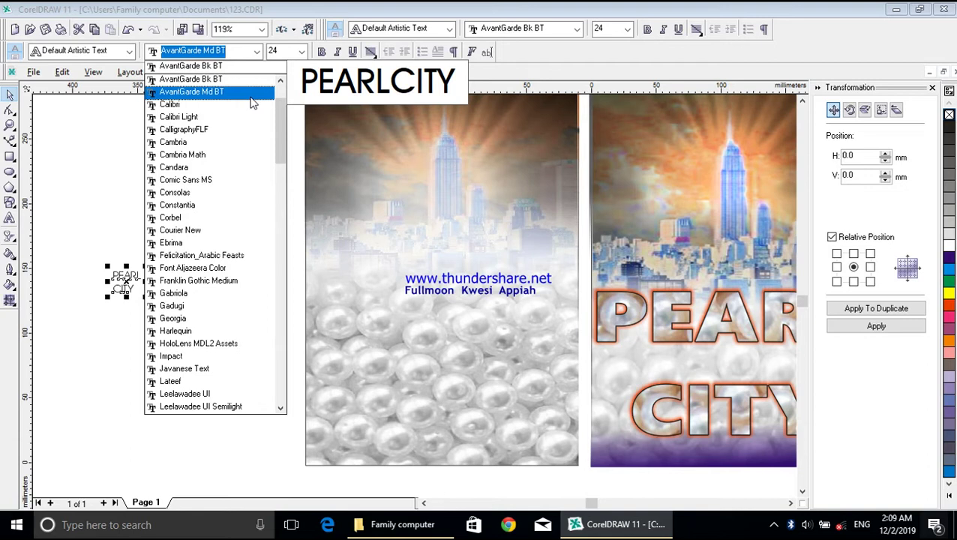
left_click_drag(281, 118, 281, 91)
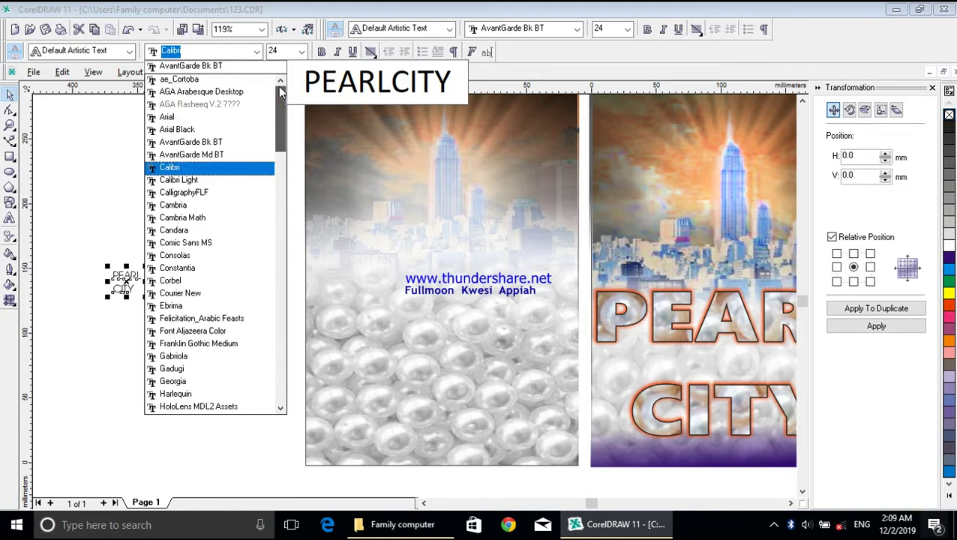
left_click(243, 106)
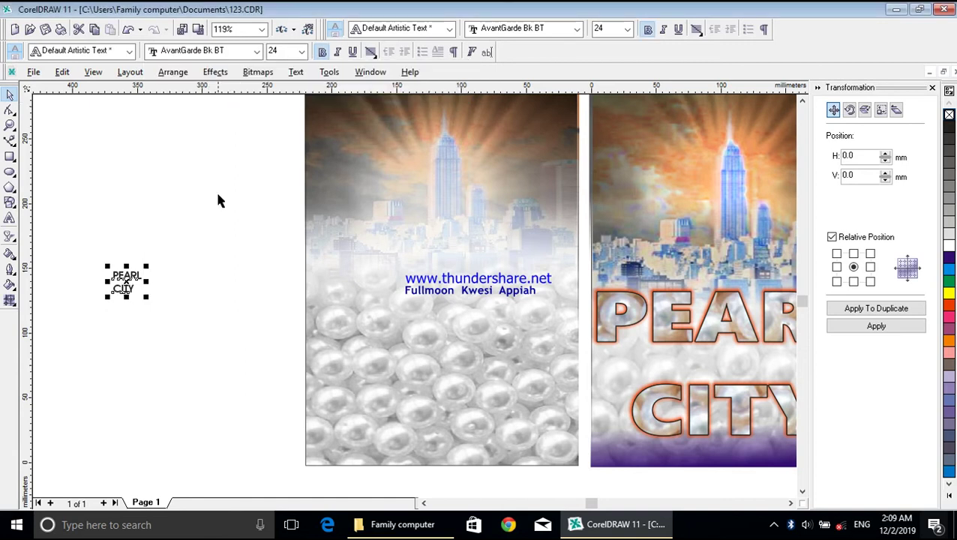
Enlarge the PEARL CITY text to about 100.4 pt and center-align its two lines.
left_click_drag(148, 297, 232, 379)
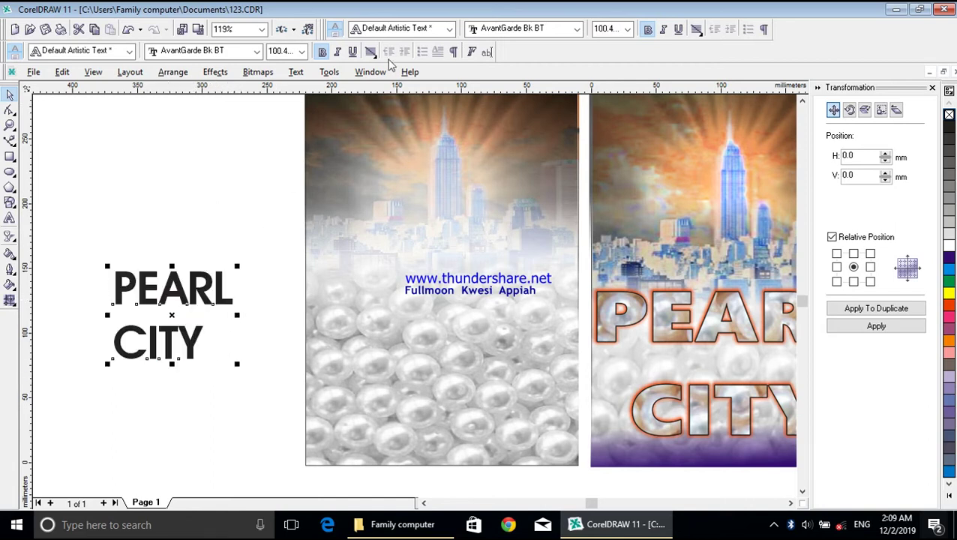
left_click(371, 51)
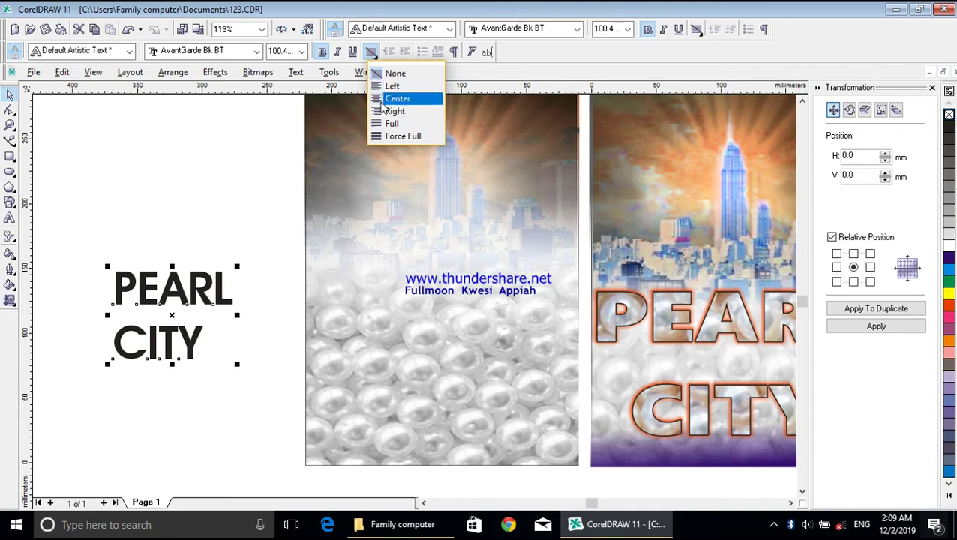
left_click(381, 102)
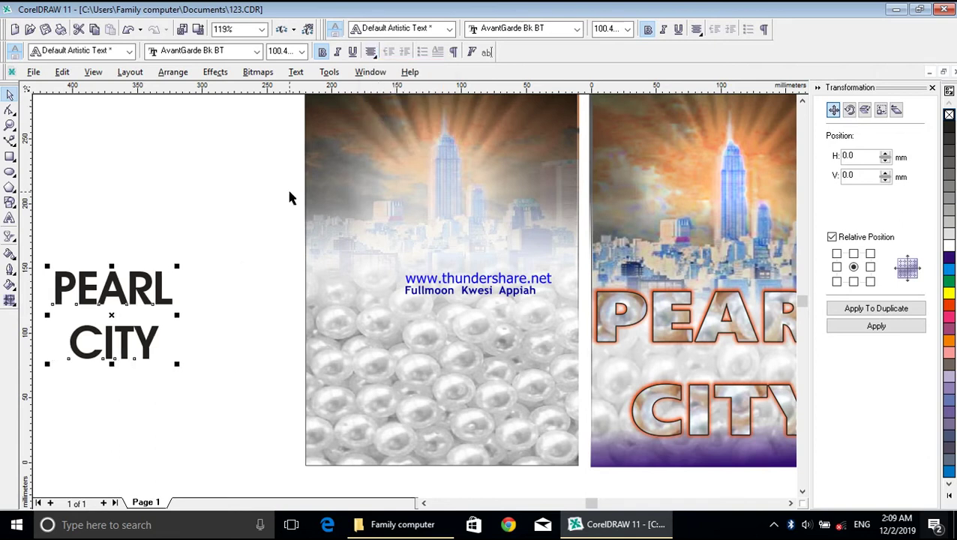
Move the PEARL CITY text onto the new poster, enlarge it to about 207.7 pt and nudge it into the horizontal middle.
left_click_drag(115, 294, 367, 261)
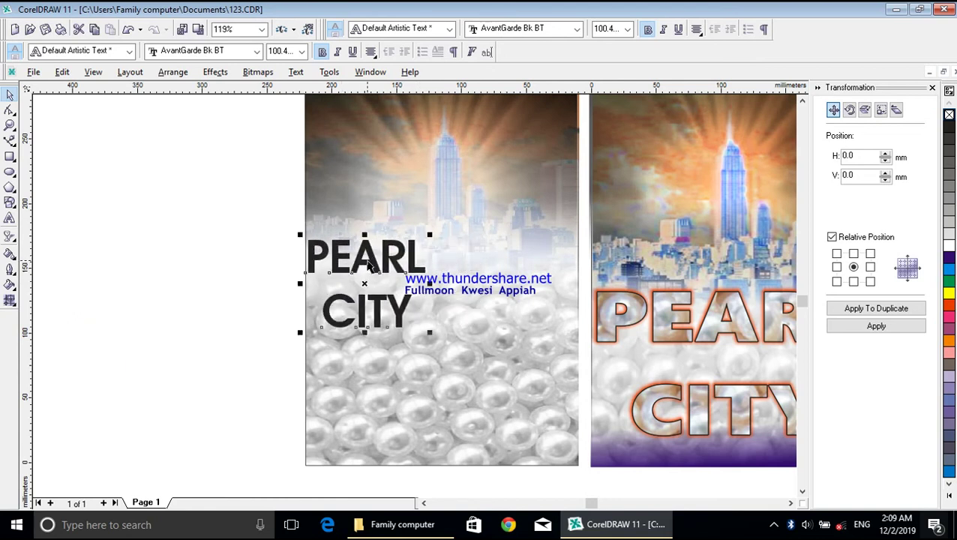
left_click_drag(429, 331, 585, 426)
key("Right")
key("Right")
key("Right")
key("Right")
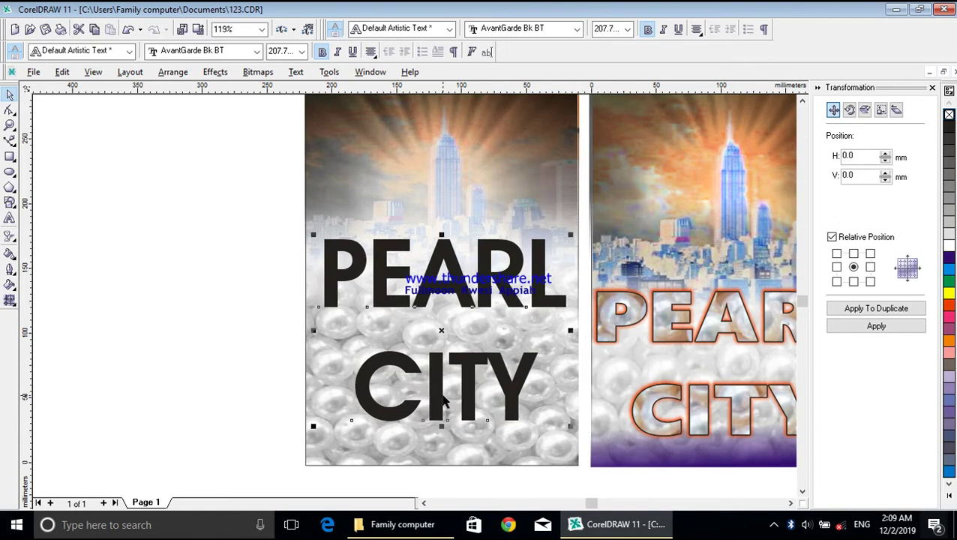
key("Left")
key("Up")
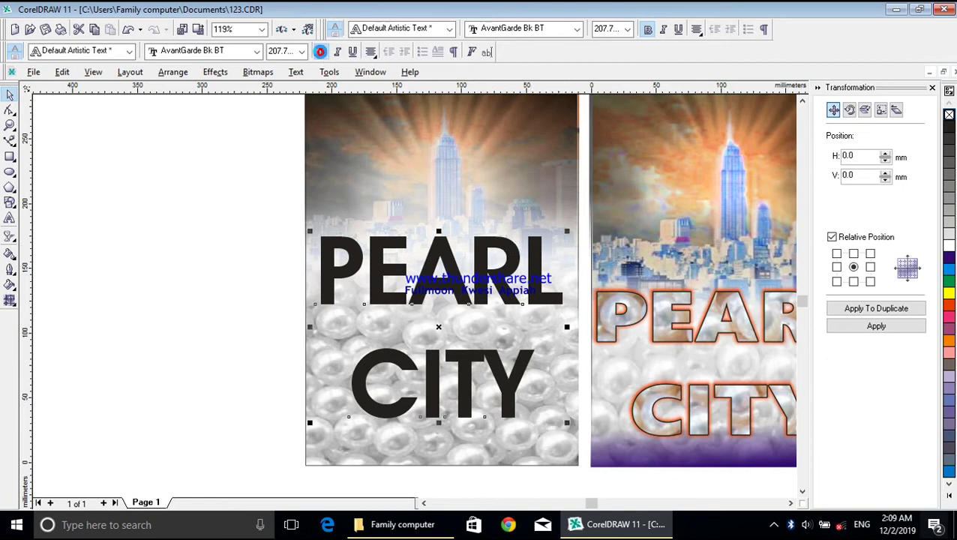
Stretch the bold PEARL CITY text slightly wider to the right and reduce its height from below to about 187.5 pt.
left_click(322, 53)
left_click(323, 54)
left_click_drag(568, 329, 576, 328)
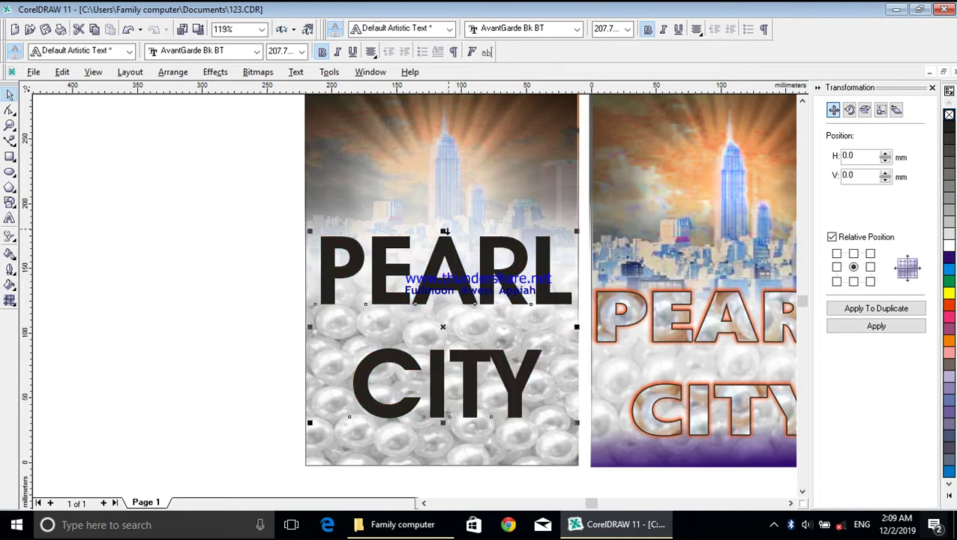
left_click_drag(443, 423, 446, 404)
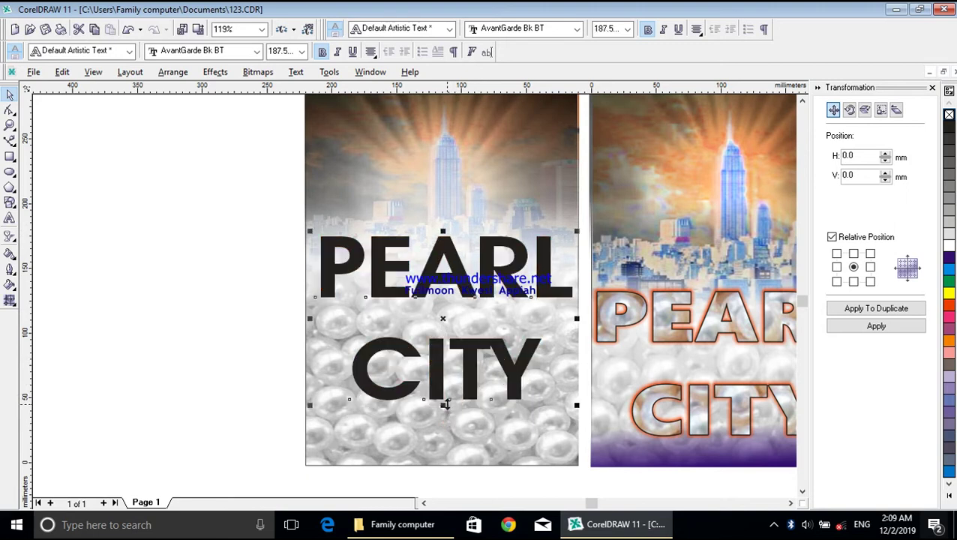
Preview the selected PEARL CITY text in the fonts at the start of the font list, from AGA Arabesque Desktop to Georgia.
left_click(257, 51)
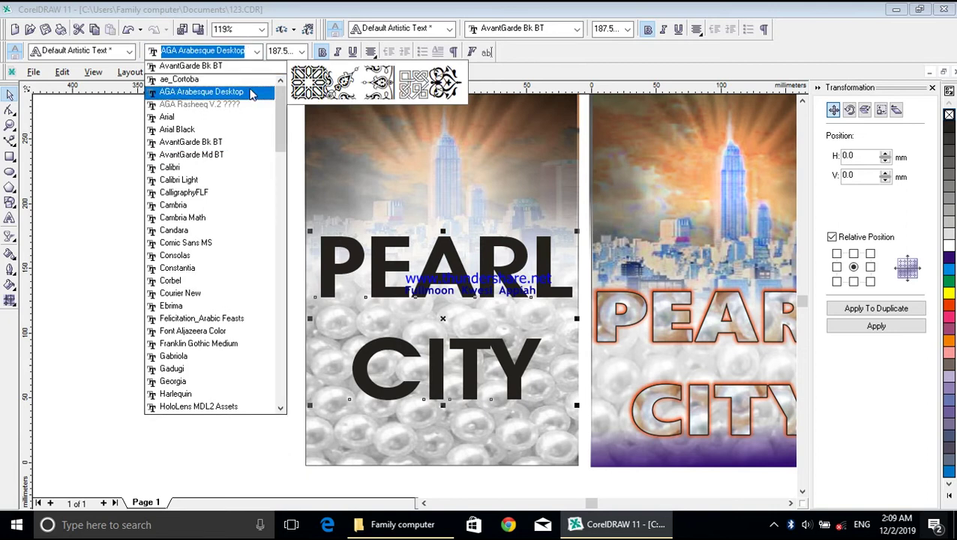
key("Down")
key("Down")
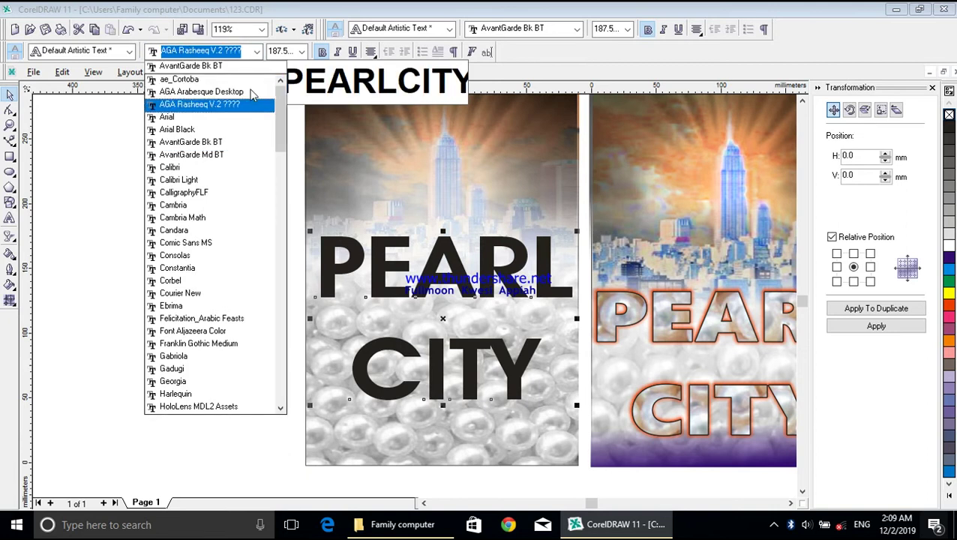
key("Up")
key("Down")
key("Down")
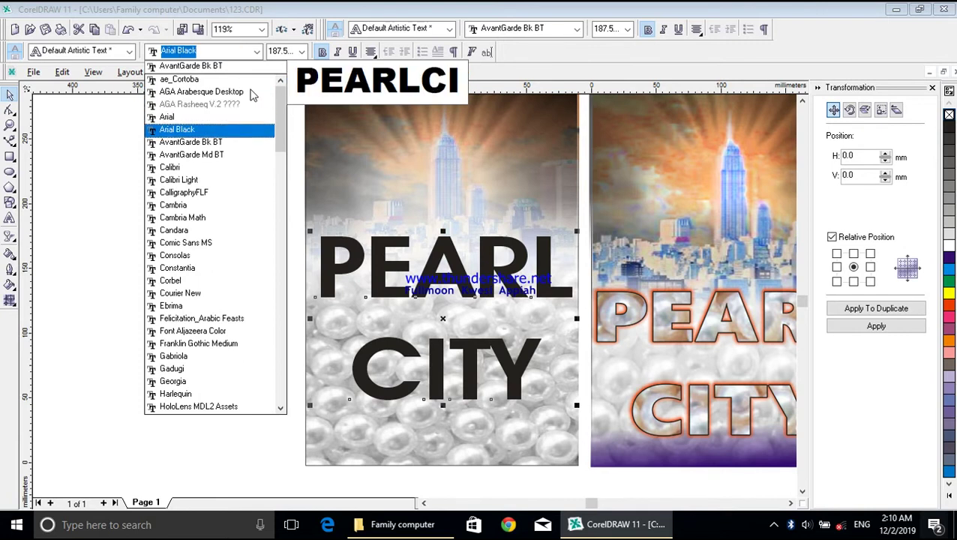
key("Down")
key("Up")
key("Up")
key("Up")
key("Up")
key("Down")
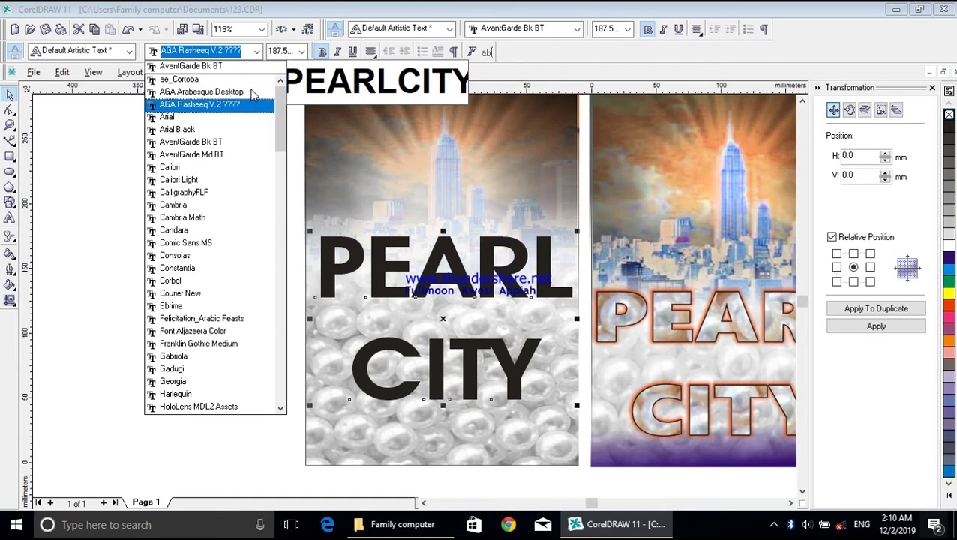
key("Down")
key("Down")
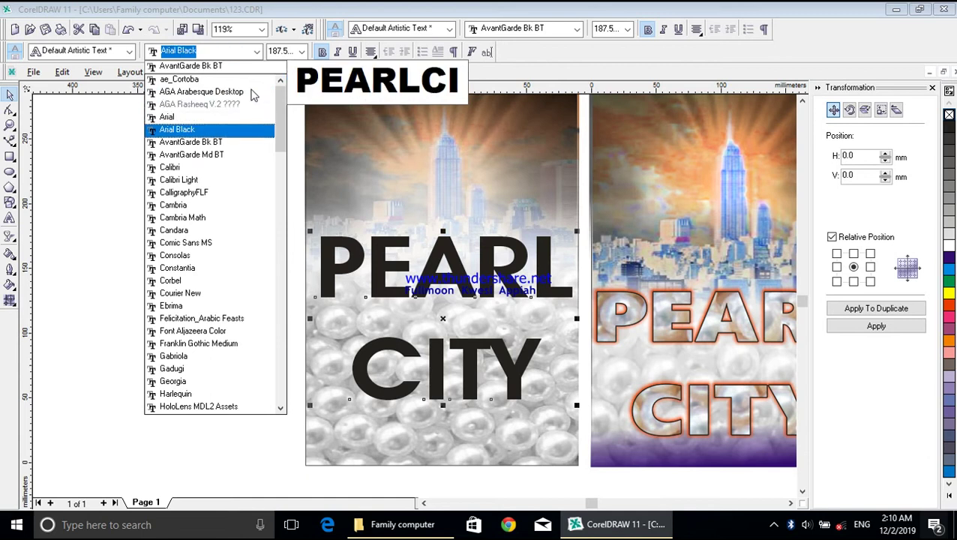
key("Up")
key("Up")
key("Up")
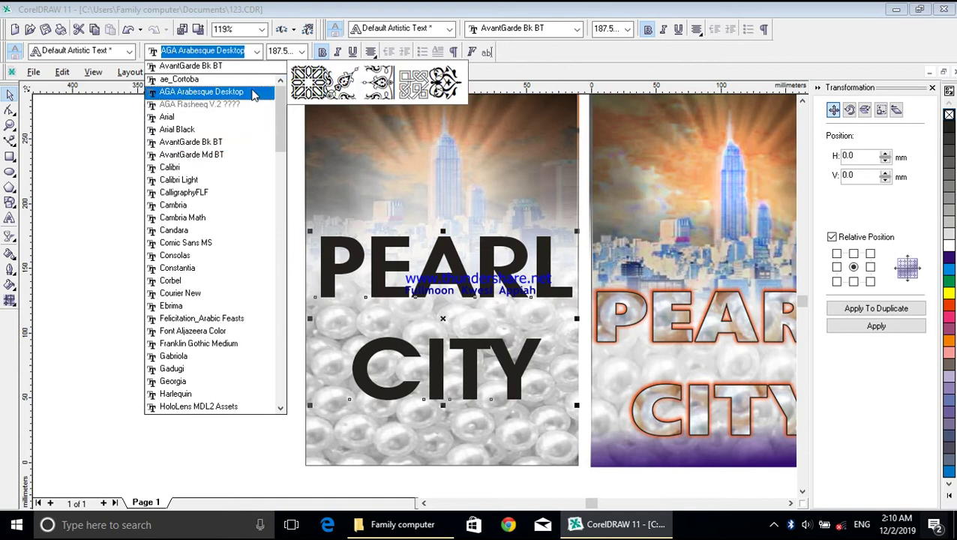
key("Down")
key("Down")
key("Down")
key("Down")
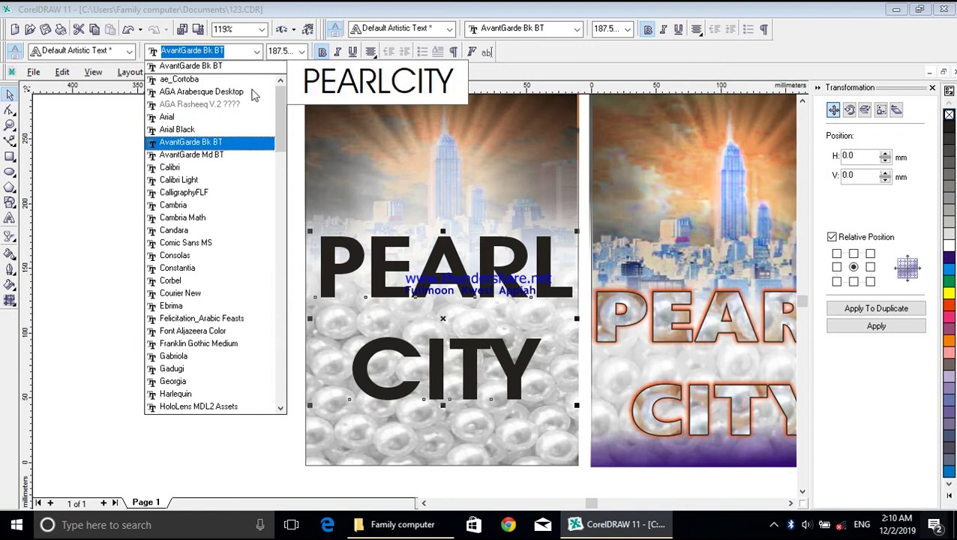
key("Up")
key("Down")
key("Down")
key("Down")
key("Down")
key("Down")
key("Down")
key("Down")
key("Down")
key("Down")
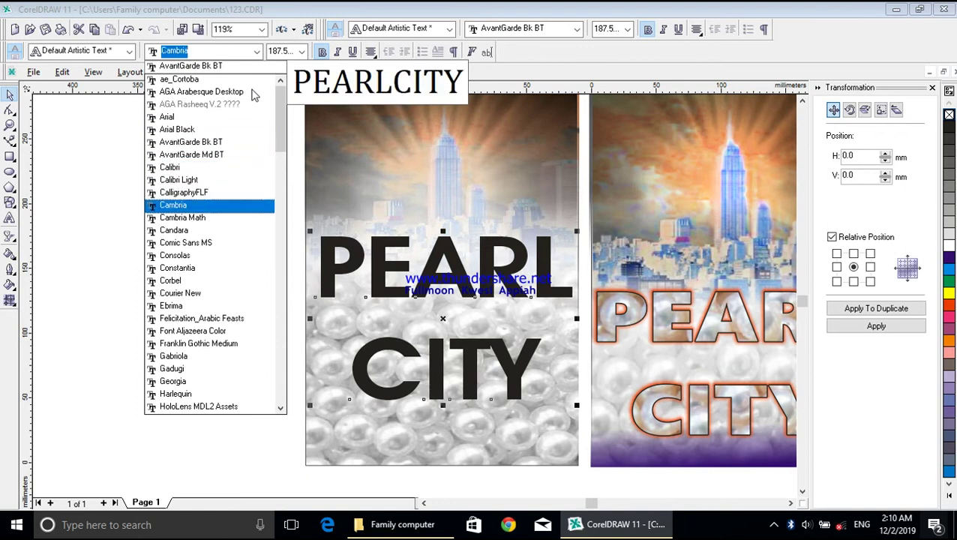
key("Down")
key("Down")
key("Down")
key("Down")
key("Down")
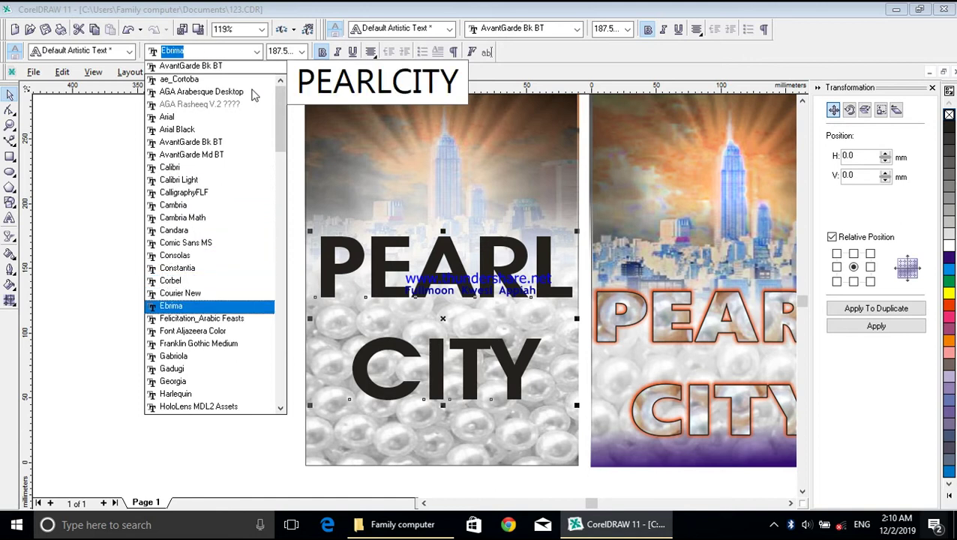
key("Down")
key("Down")
key("Down")
key("Down")
key("Down")
key("Down")
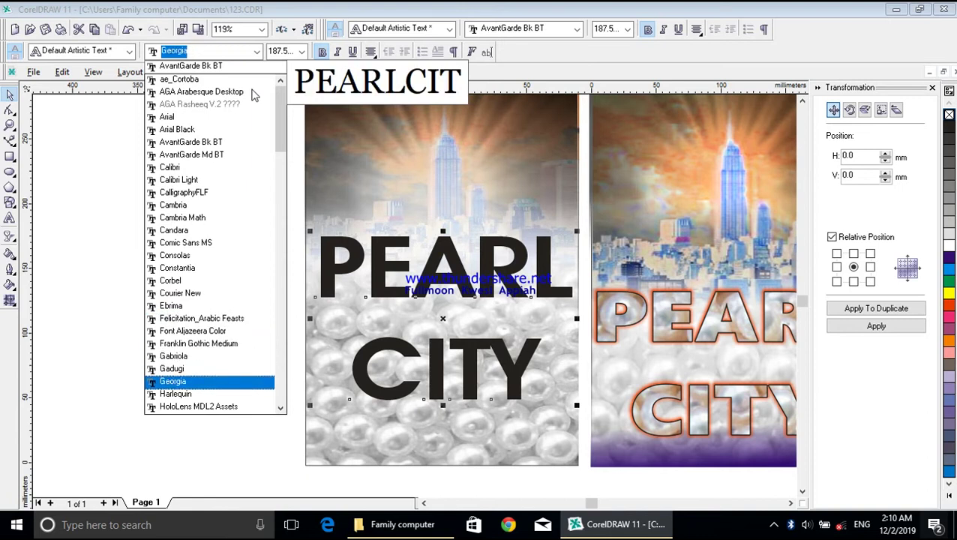
key("Up")
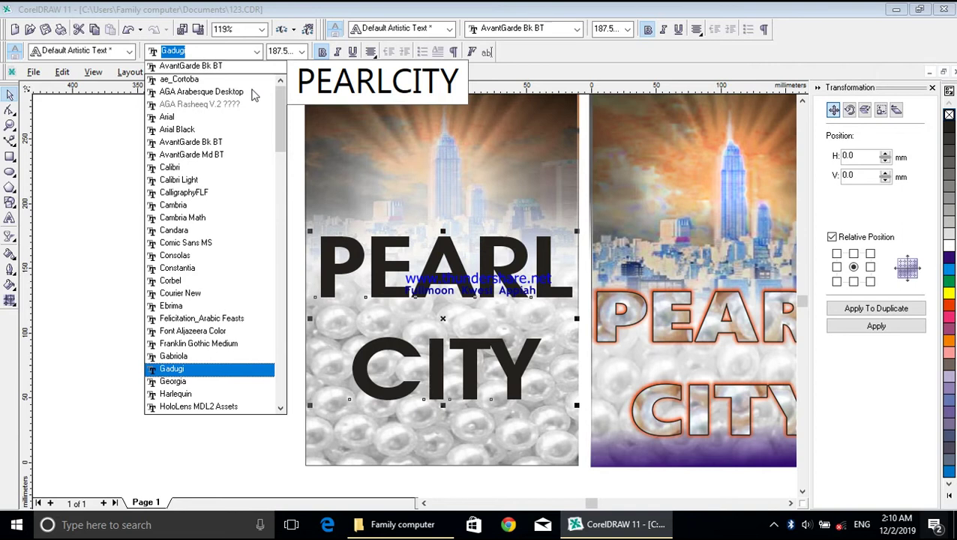
key("Up")
key("Up")
key("Up")
key("Up")
key("Up")
key("Up")
key("Up")
key("Up")
key("Up")
key("Up")
key("Up")
key("Up")
key("Up")
key("Up")
key("Up")
key("Up")
key("Up")
key("Up")
key("Up")
key("Up")
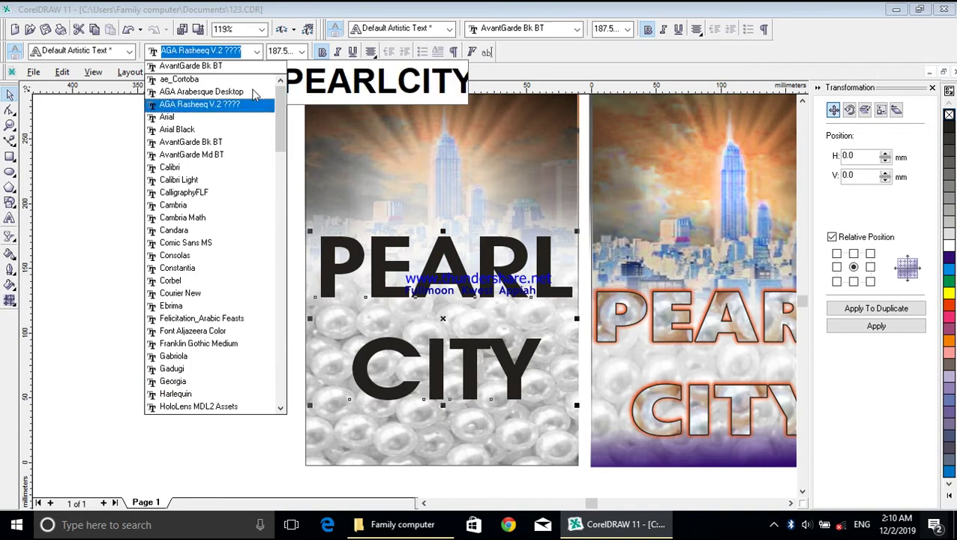
Preview the PEARL CITY text in the fonts at the end of the font list, among the Yu Gothic and WP families.
left_click_drag(280, 124, 279, 382)
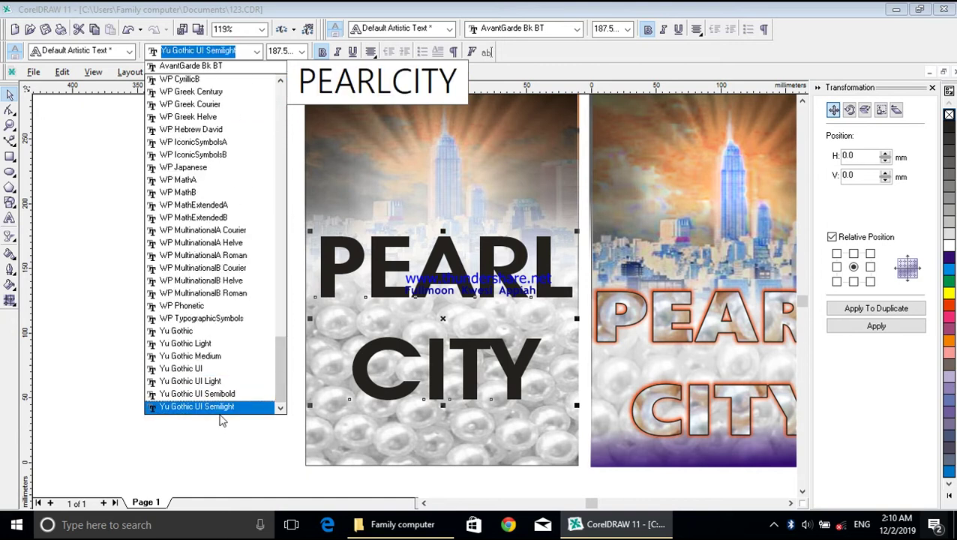
key("Up")
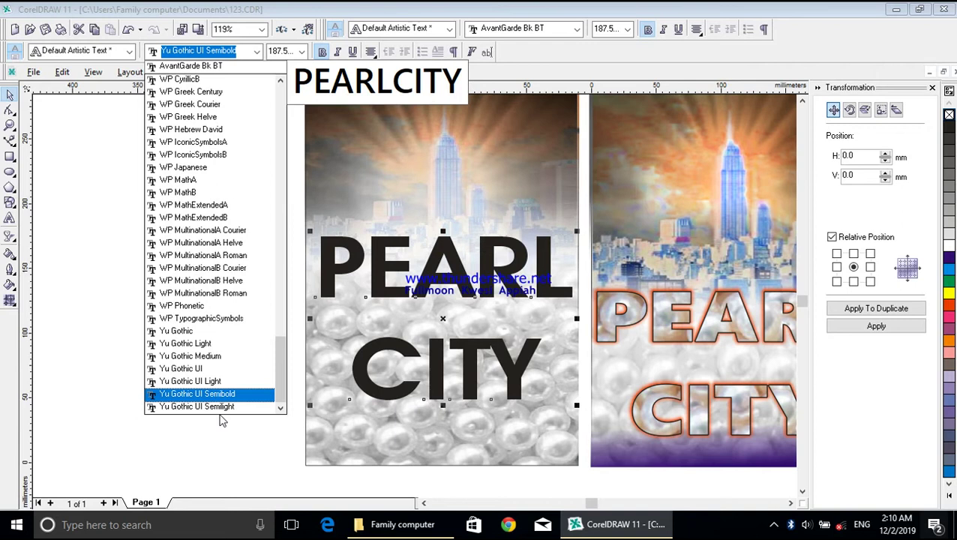
key("Down")
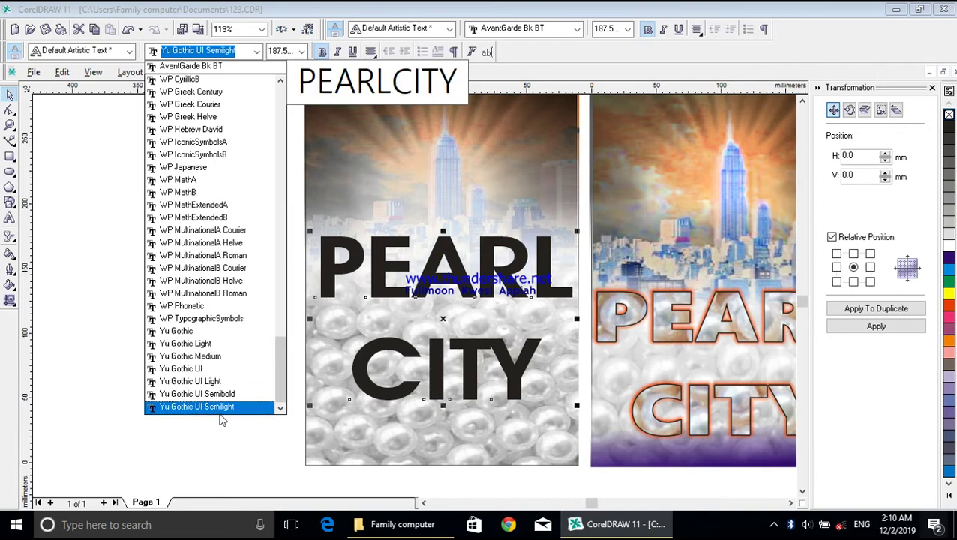
key("Up")
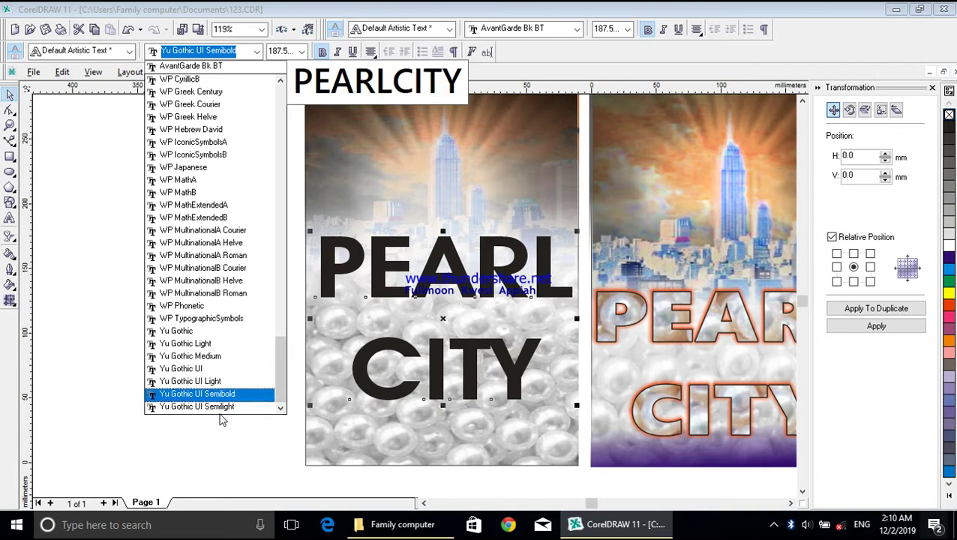
key("Up")
key("Up")
key("Up")
key("Up")
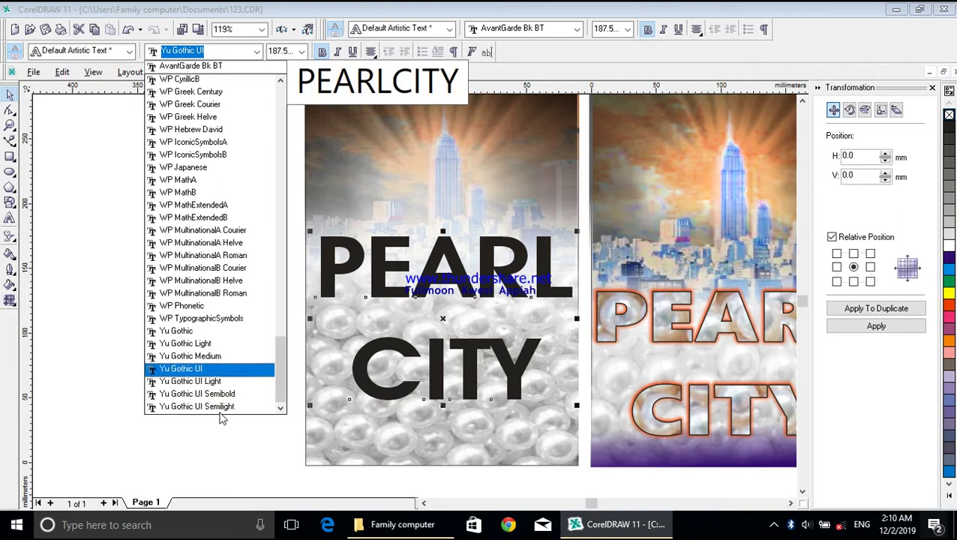
key("Up")
key("Up")
key("Up")
key("Up")
key("Up")
key("Up")
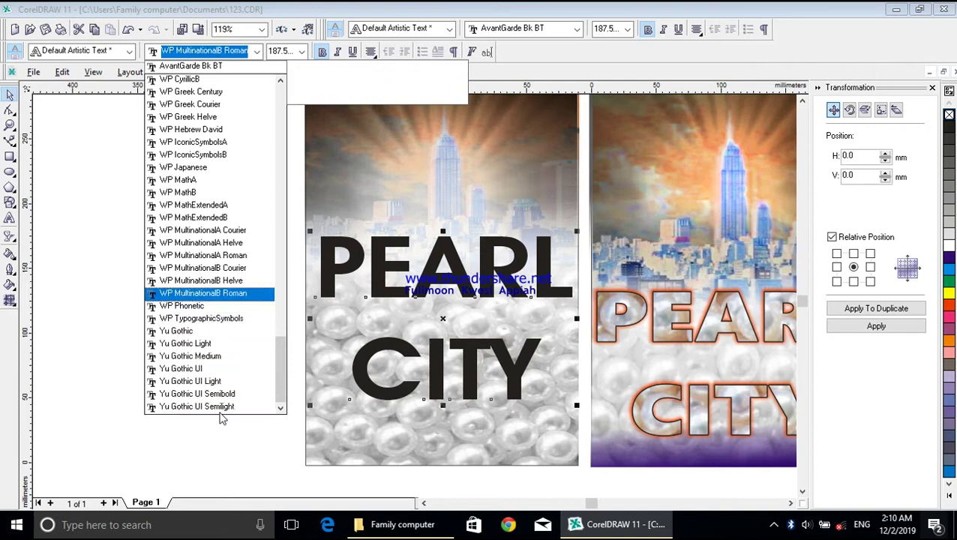
key("Up")
key("Up")
key("Up")
key("Up")
key("Up")
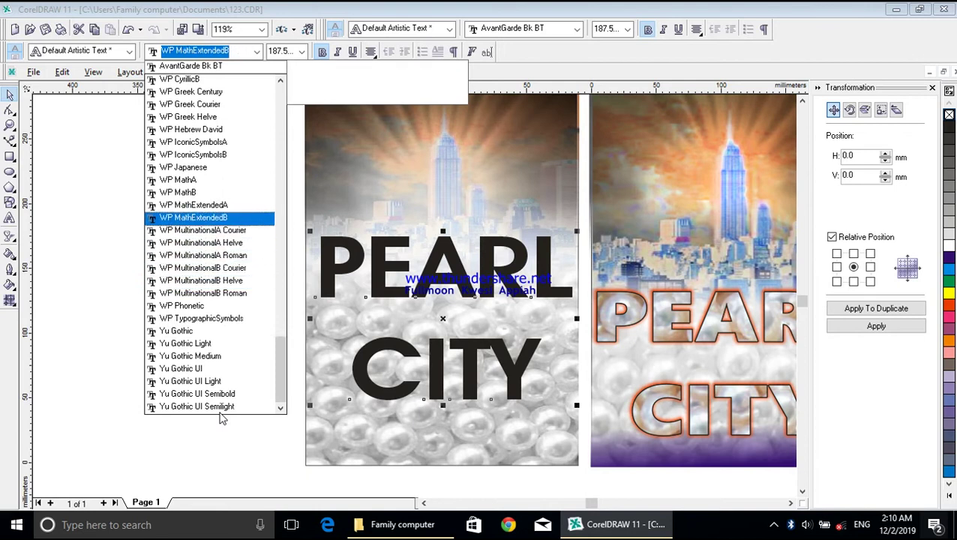
key("Up")
key("Up")
key("Up")
key("Up")
key("Up")
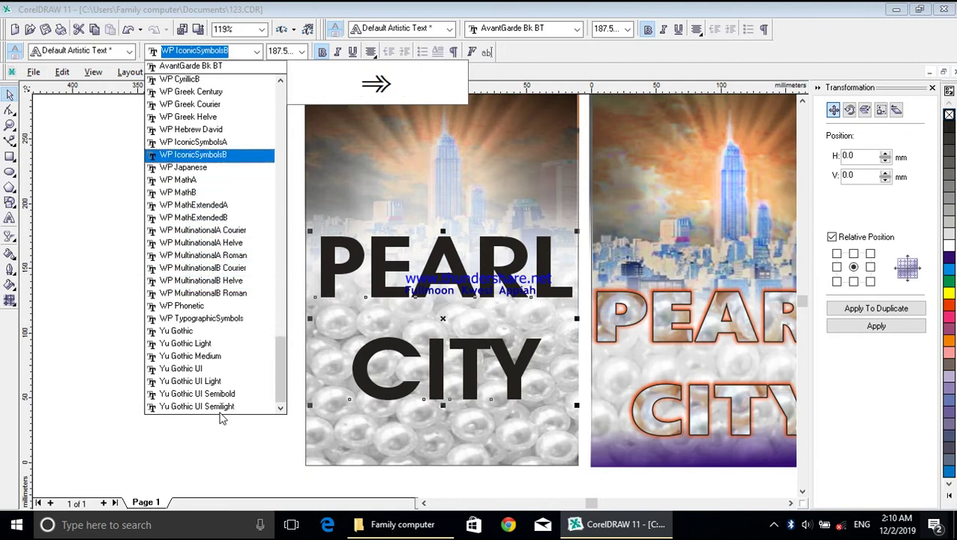
key("Up")
key("Up")
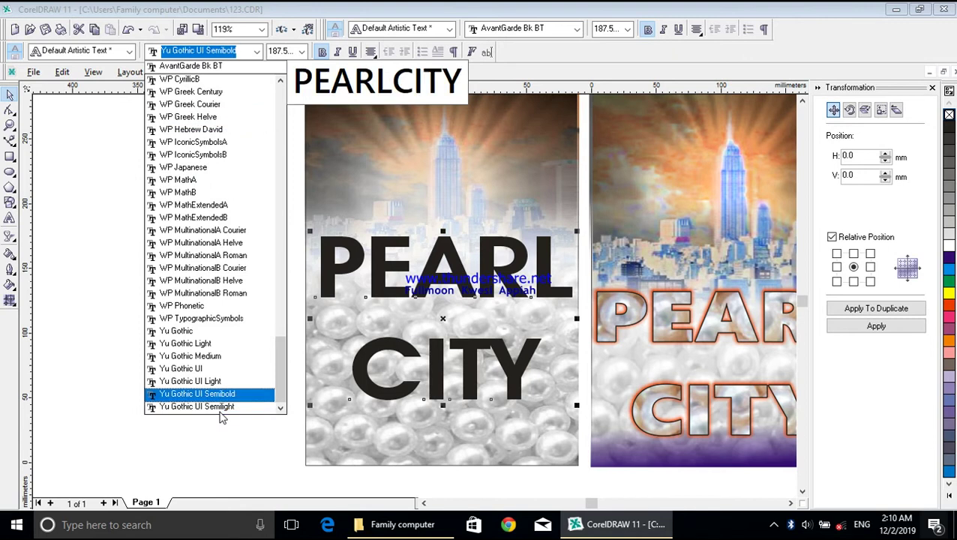
key("Up")
key("Up")
key("Up")
key("Up")
key("Up")
key("Up")
key("Up")
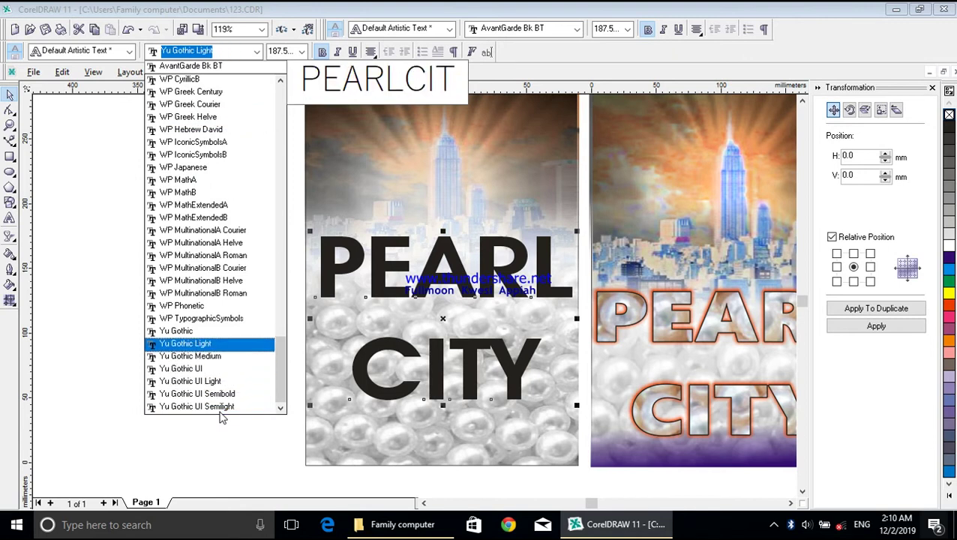
key("Up")
key("Up")
key("Up")
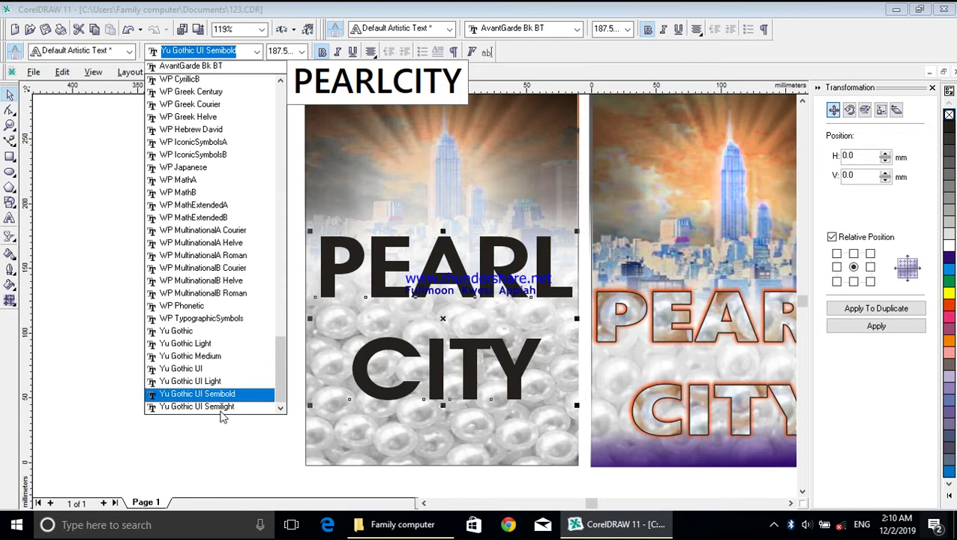
key("Up")
Browse the font previews from the start of the list and apply Segoe UI Black to the PEARL CITY text.
left_click_drag(281, 369, 297, 90)
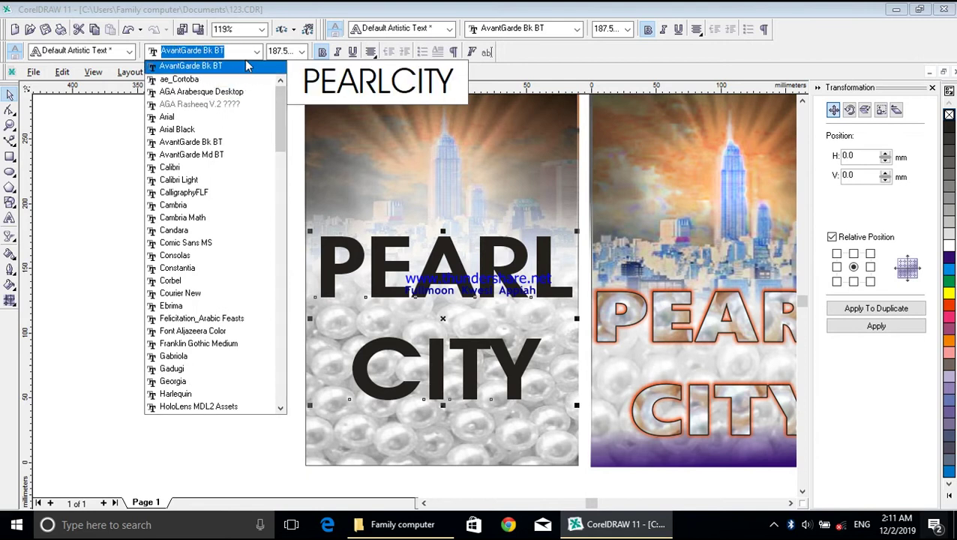
key("Down")
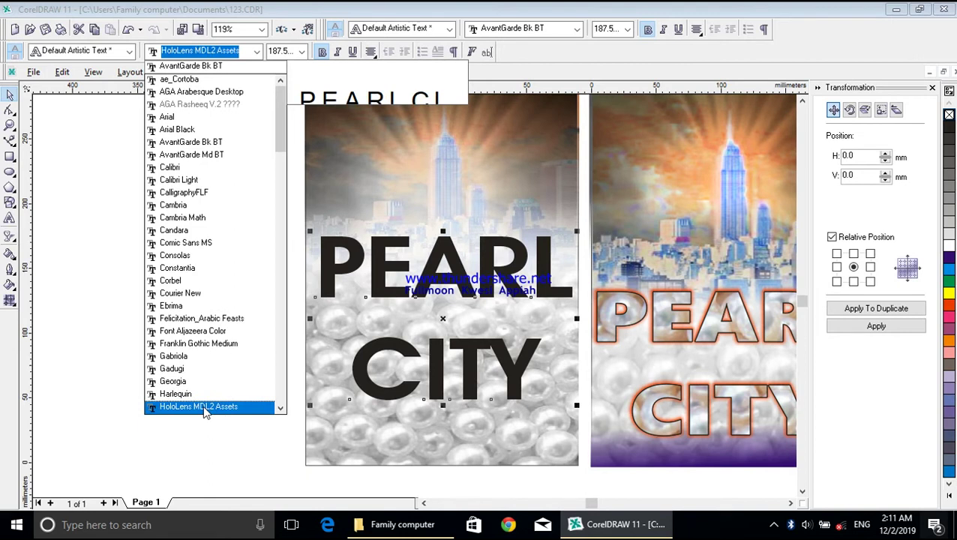
scroll(206, 412, "down", 2)
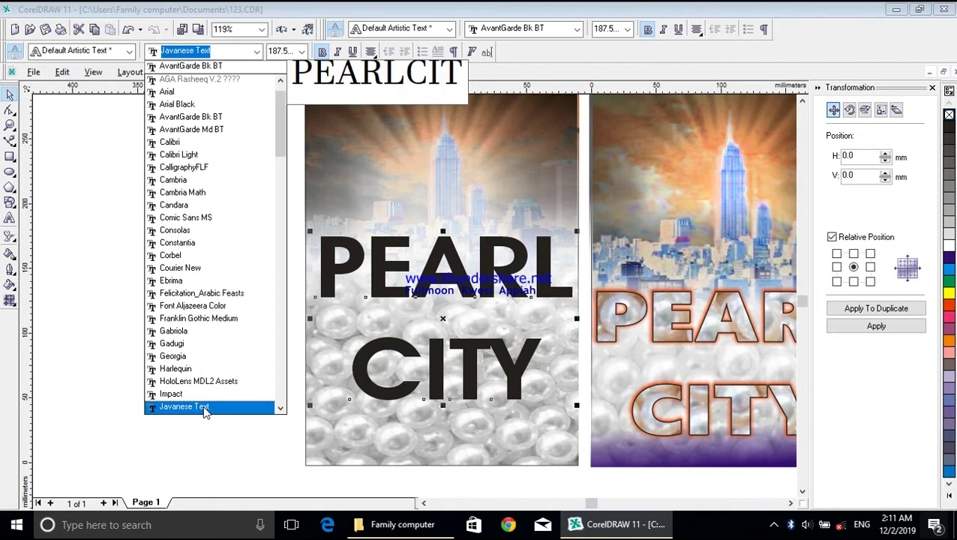
scroll(207, 412, "down", 2)
scroll(207, 413, "down", 2)
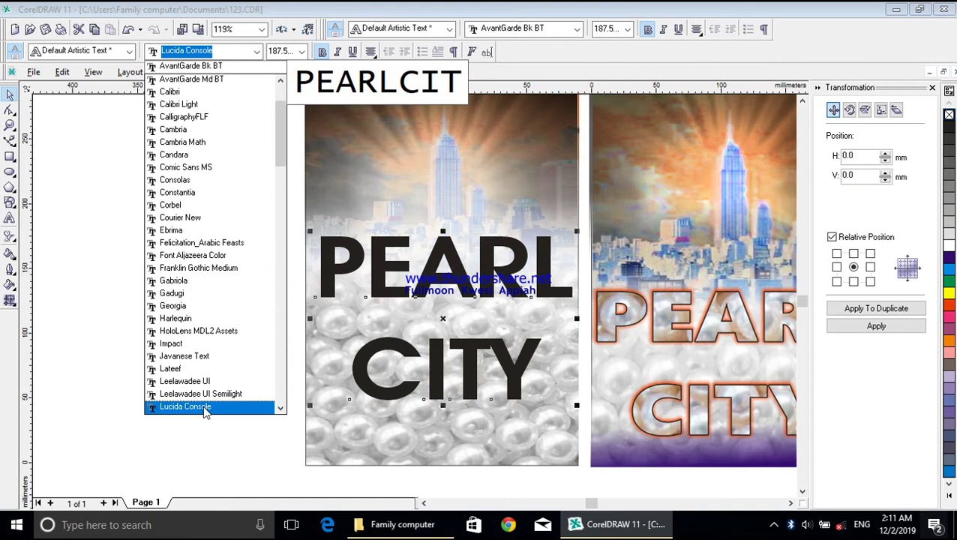
scroll(207, 413, "down", 1)
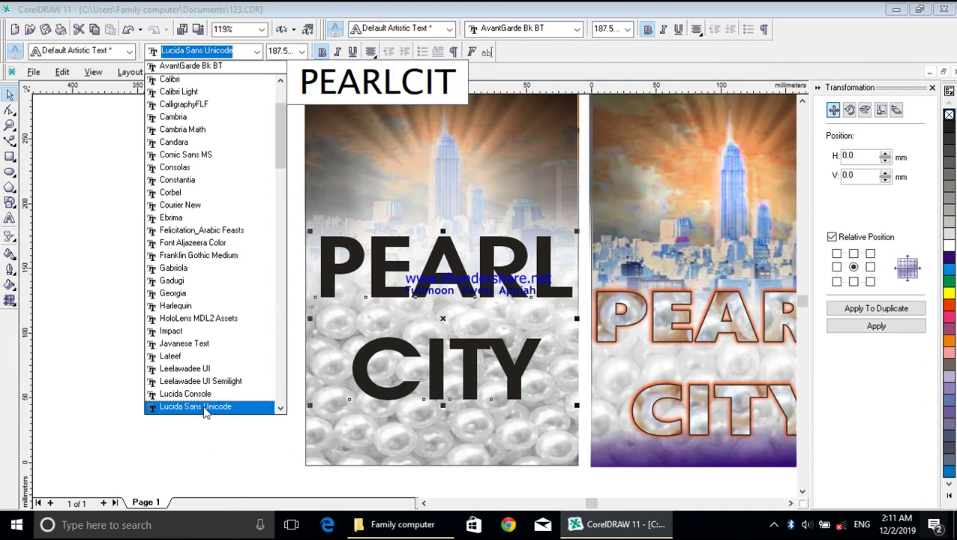
scroll(206, 413, "down", 2)
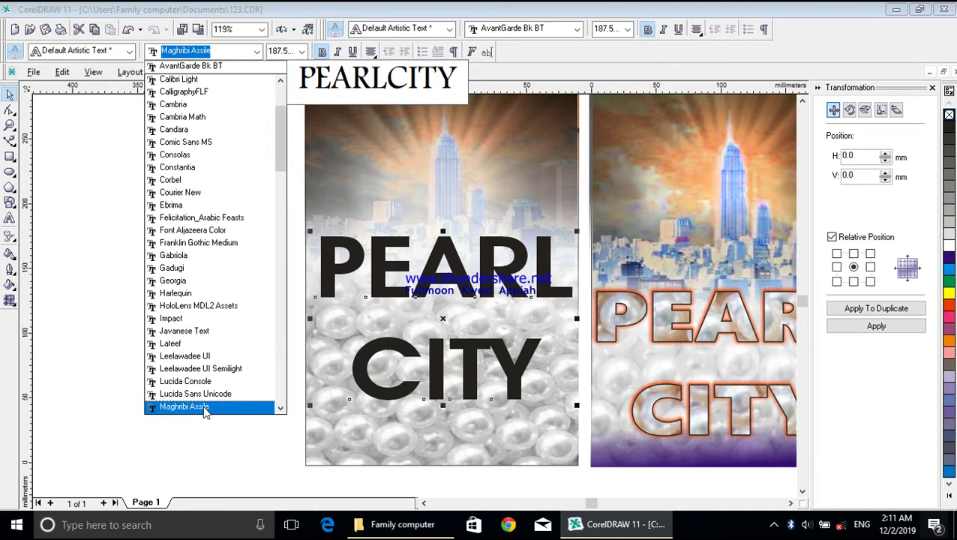
scroll(206, 412, "down", 1)
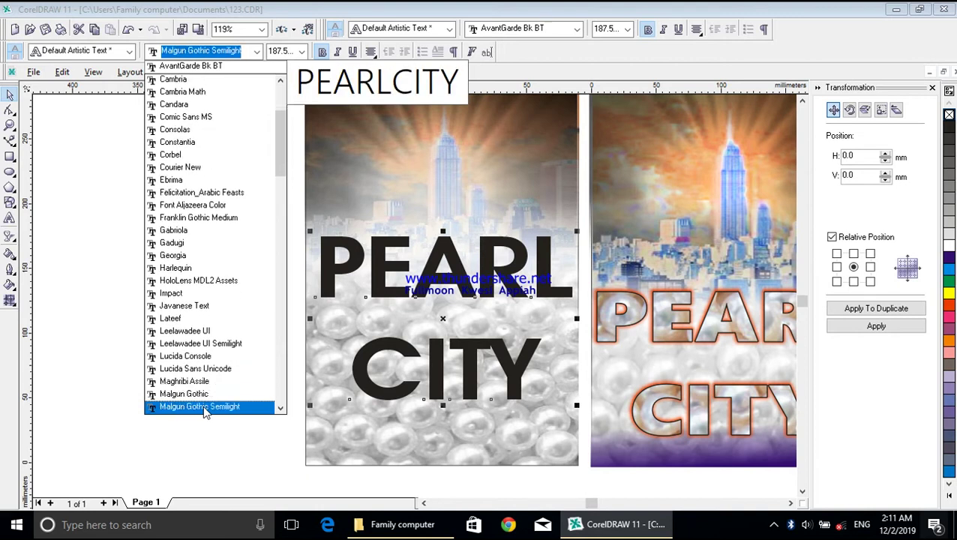
scroll(206, 413, "down", 5)
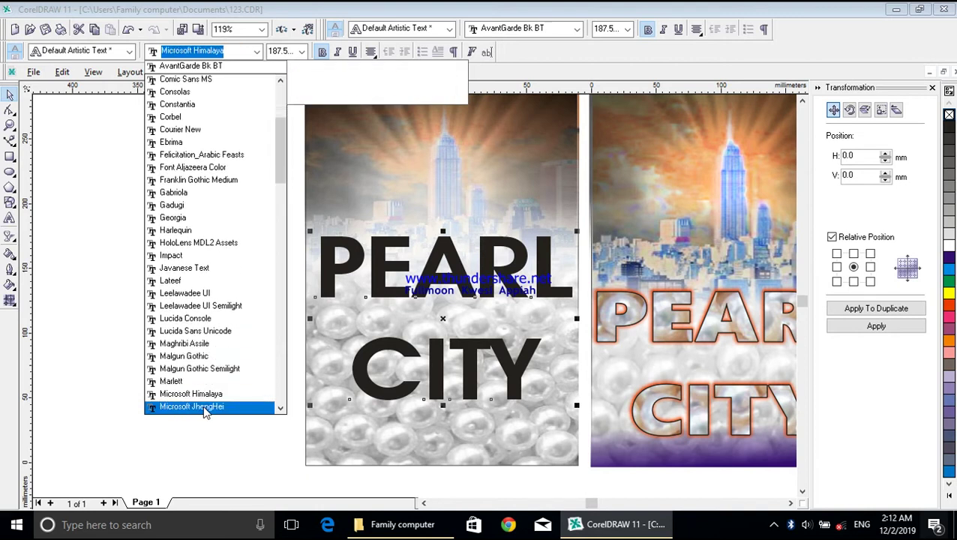
scroll(206, 412, "down", 4)
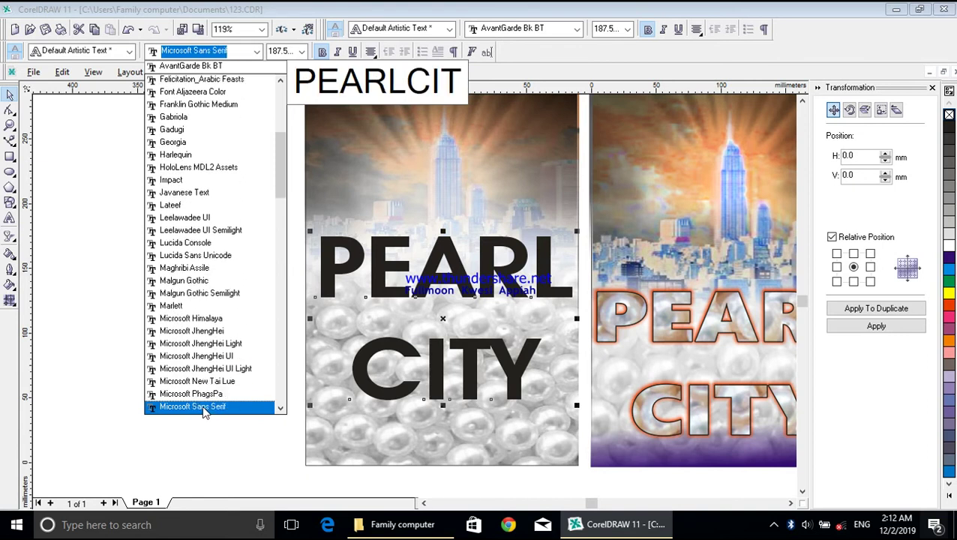
scroll(204, 411, "down", 1)
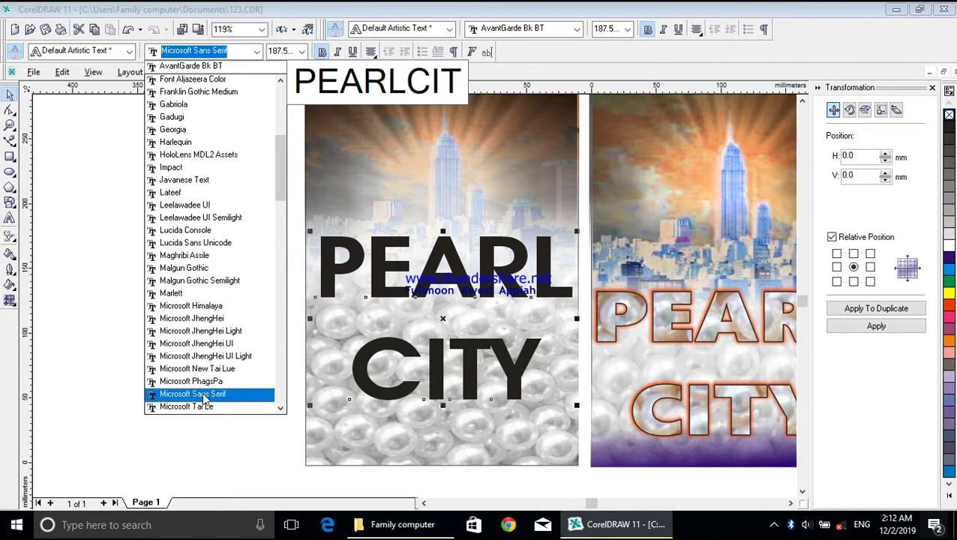
scroll(202, 392, "down", 1)
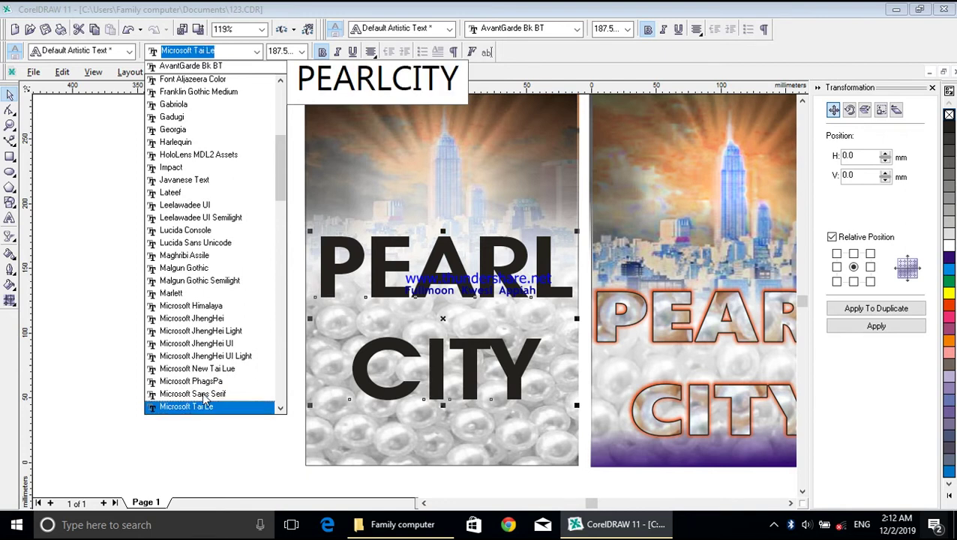
scroll(201, 392, "down", 2)
scroll(202, 391, "down", 3)
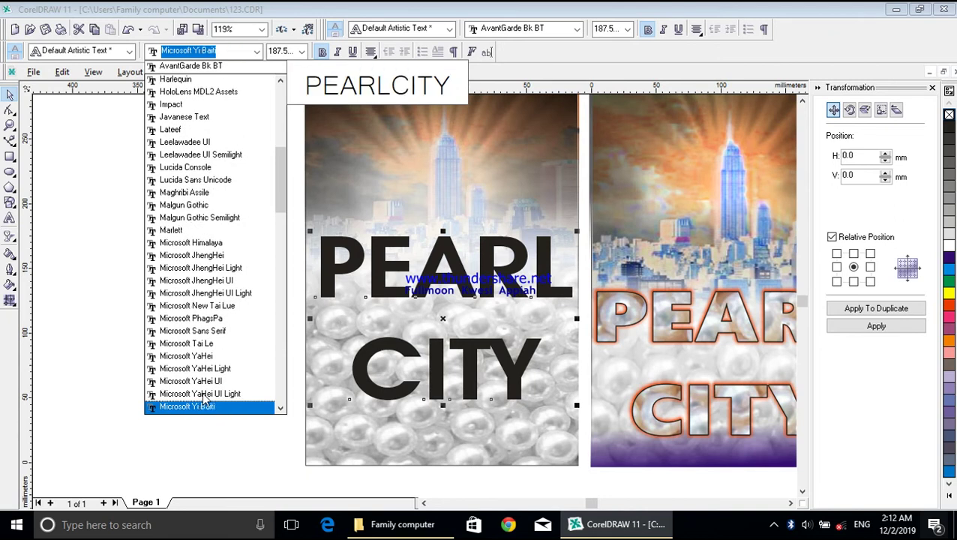
scroll(203, 396, "down", 1)
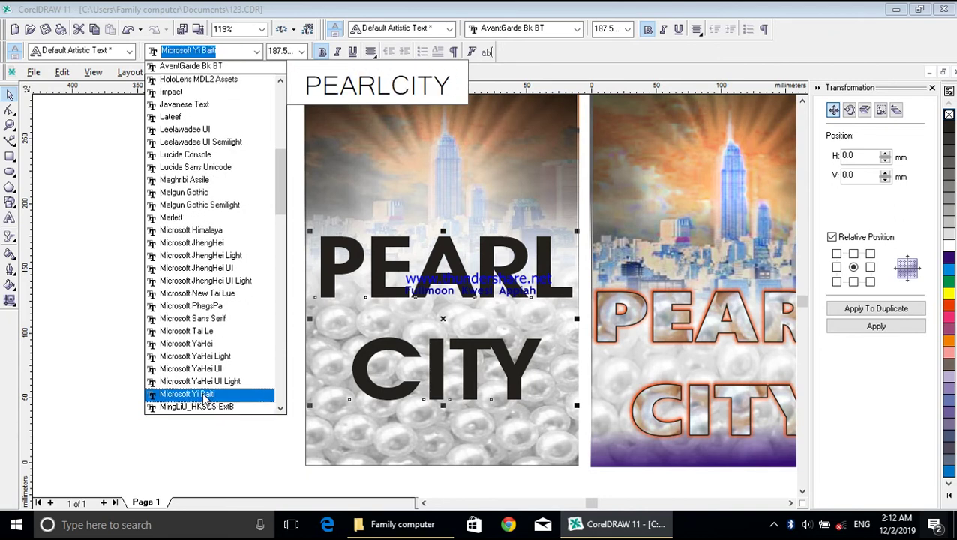
scroll(202, 391, "down", 1)
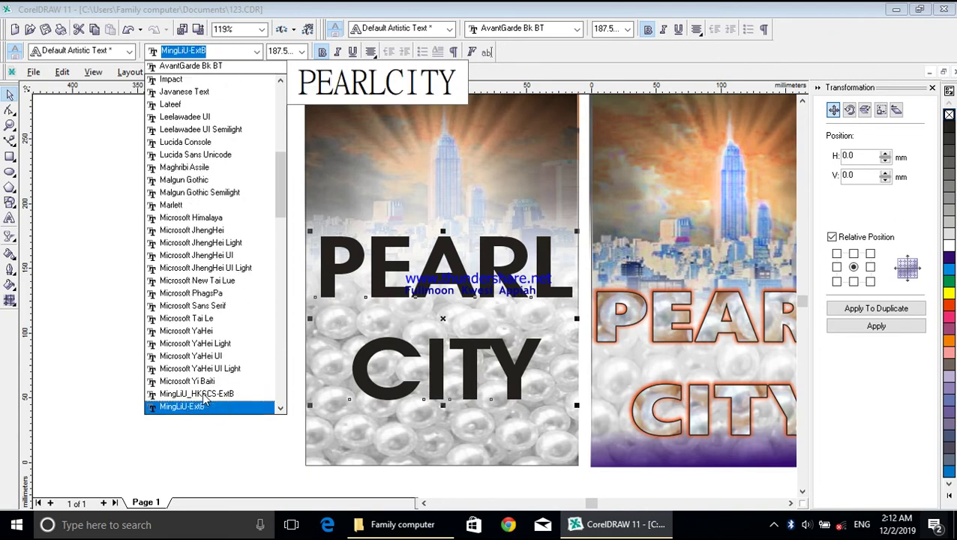
scroll(205, 400, "down", 3)
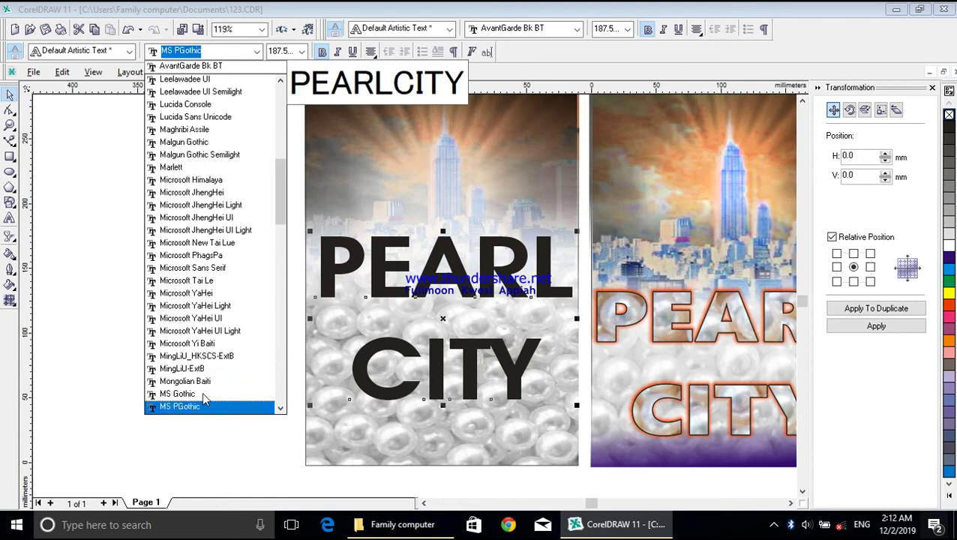
scroll(201, 397, "down", 1)
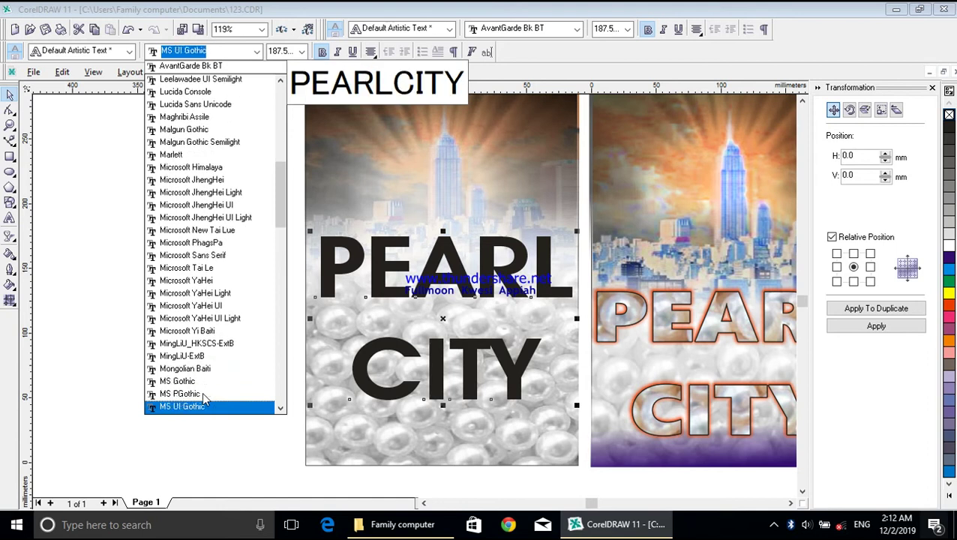
scroll(203, 398, "down", 2)
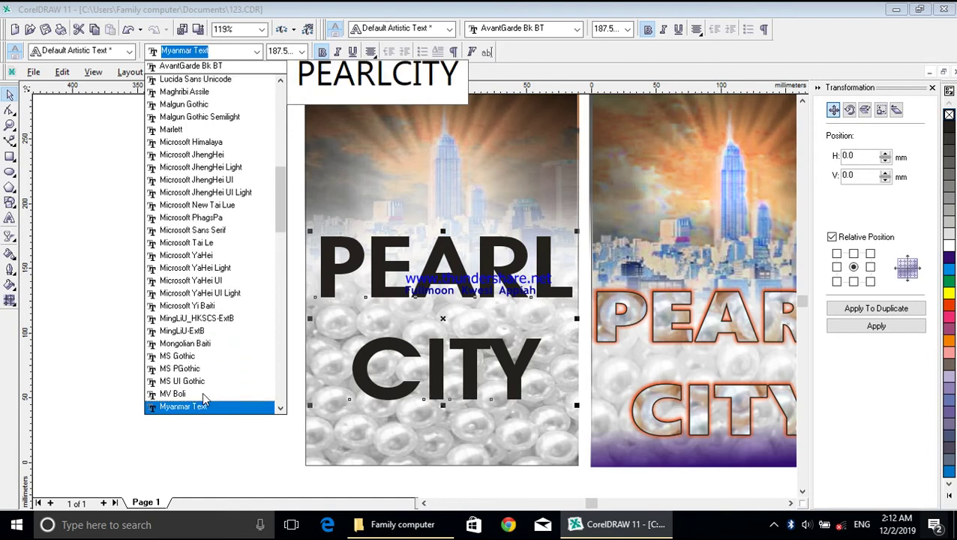
scroll(203, 397, "down", 2)
scroll(202, 398, "down", 1)
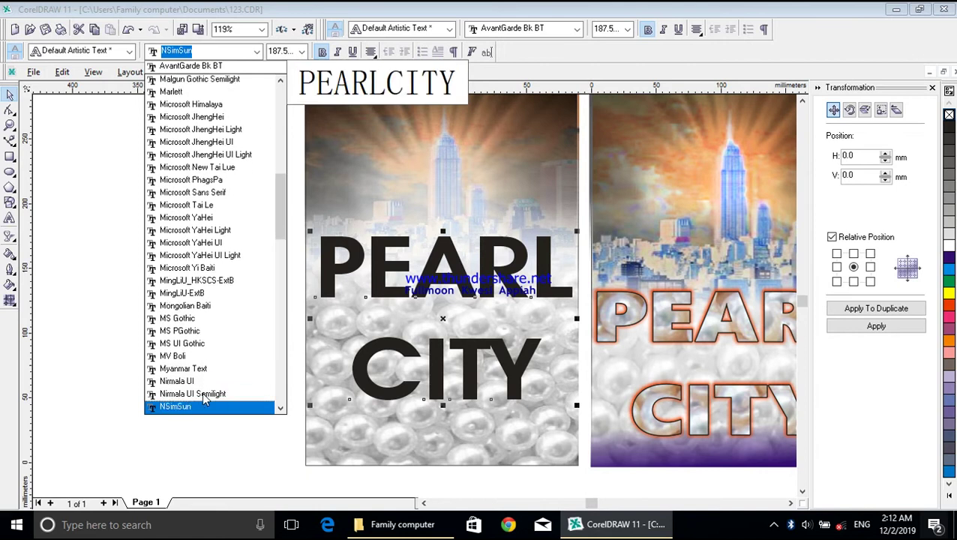
scroll(202, 392, "down", 2)
scroll(203, 395, "down", 4)
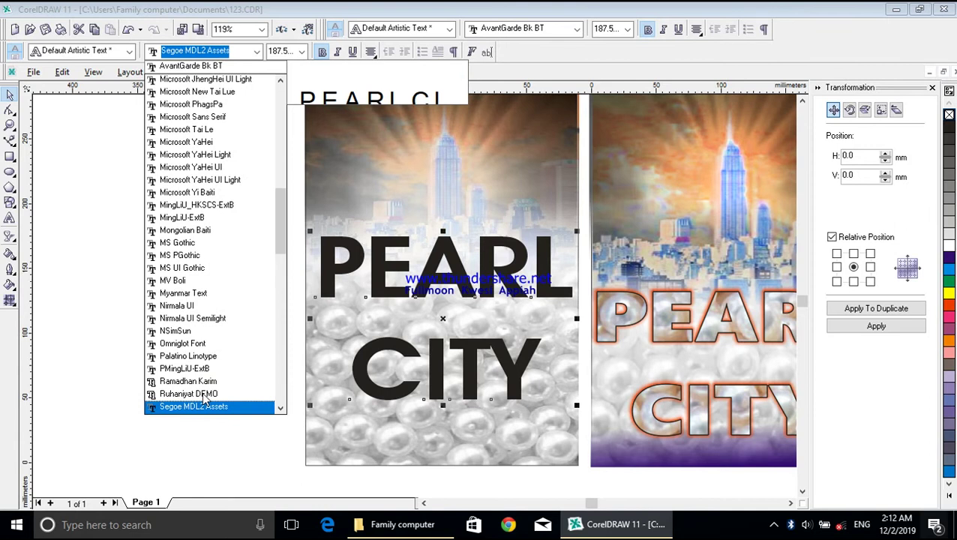
scroll(204, 398, "down", 3)
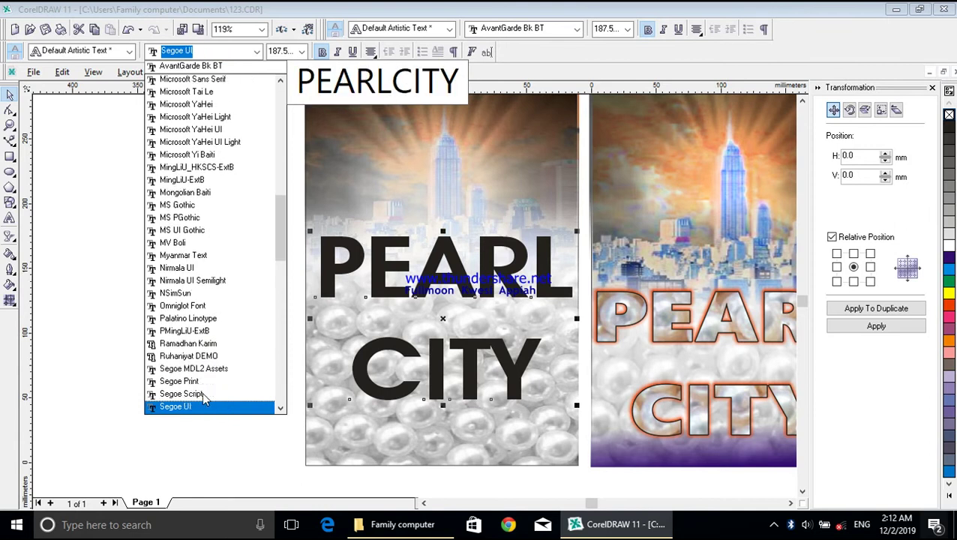
scroll(202, 392, "down", 1)
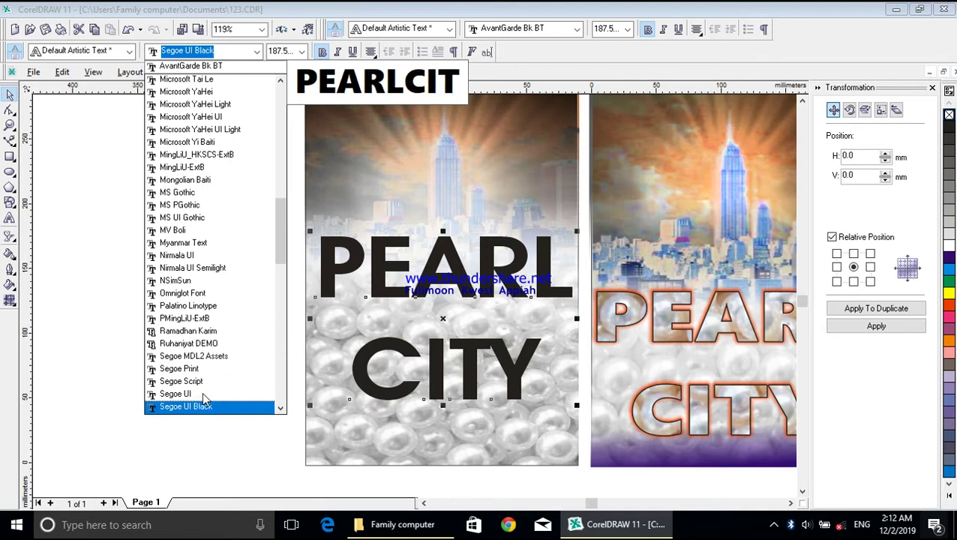
key("Return")
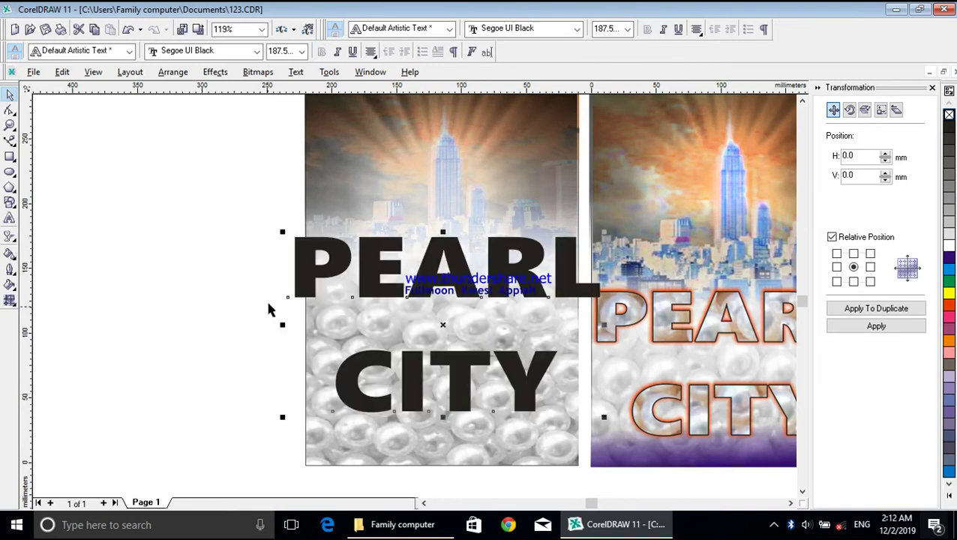
Shrink the PEARL CITY text to about 161.6 pt to fit the poster's width and nudge it slightly left and down.
left_click_drag(282, 234, 294, 264)
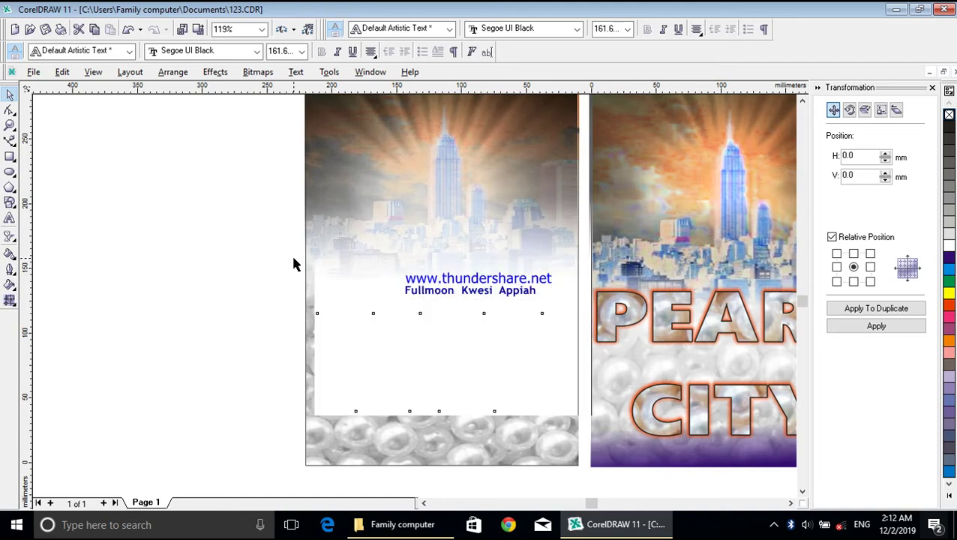
key("ctrl+z")
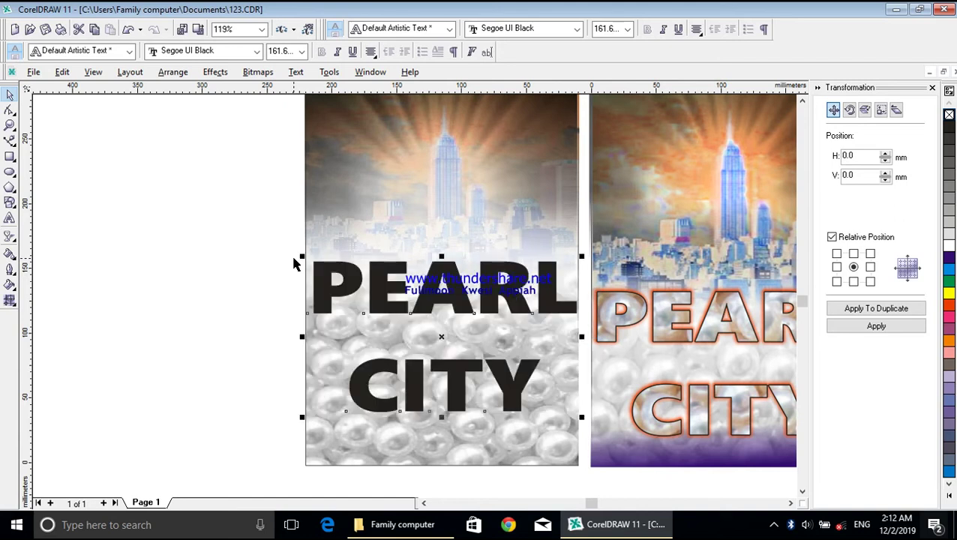
key("Left")
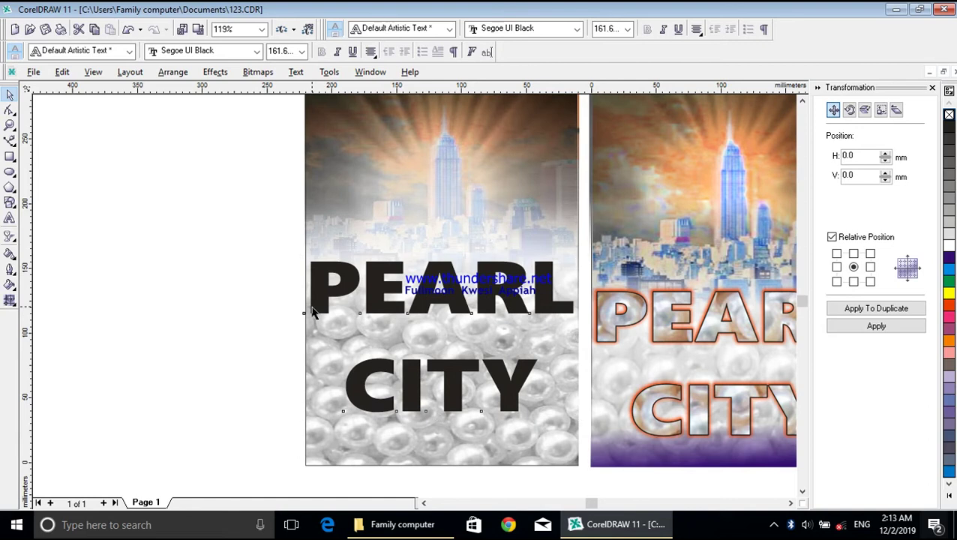
key("Down")
Try sending the sunburst image on the new poster to the back of the stacking order, and undo the reordering.
left_click(414, 141)
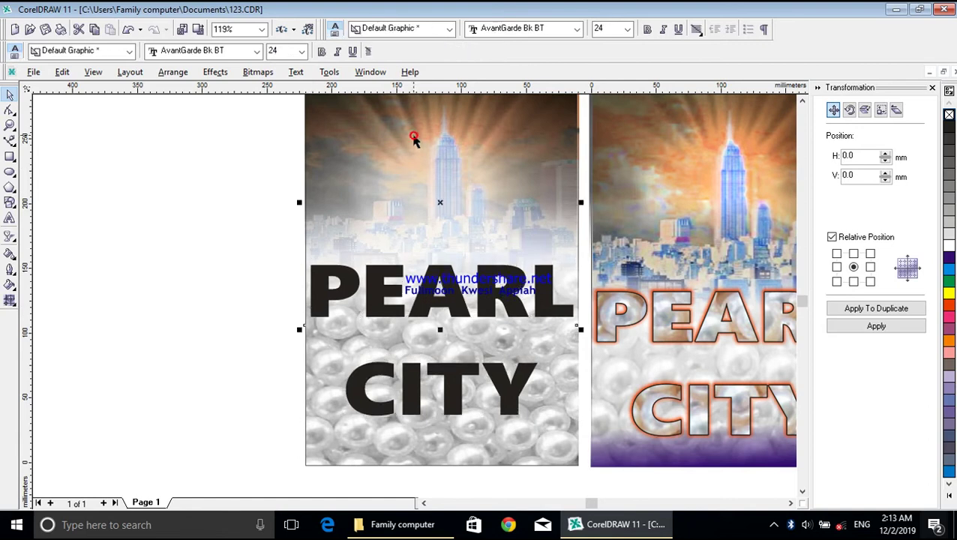
left_click(414, 141)
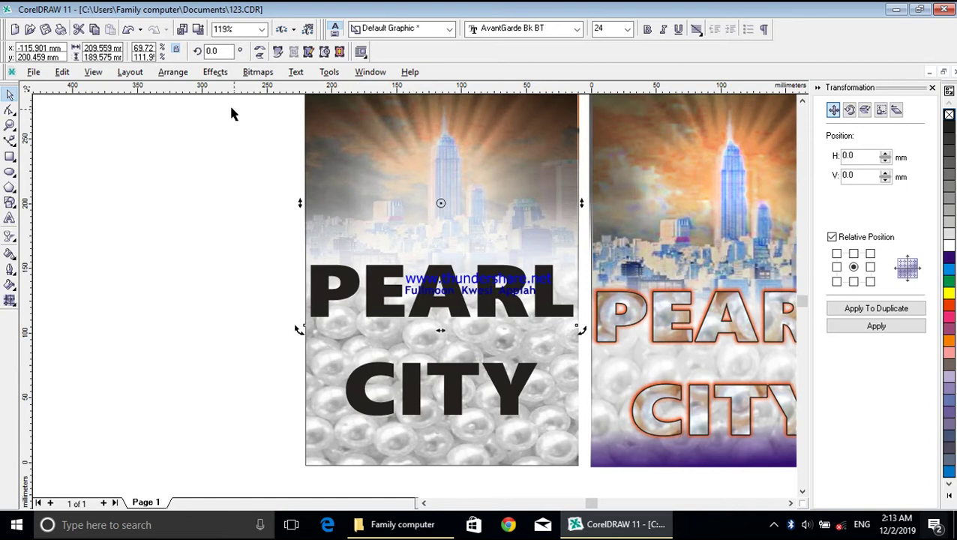
left_click(185, 75)
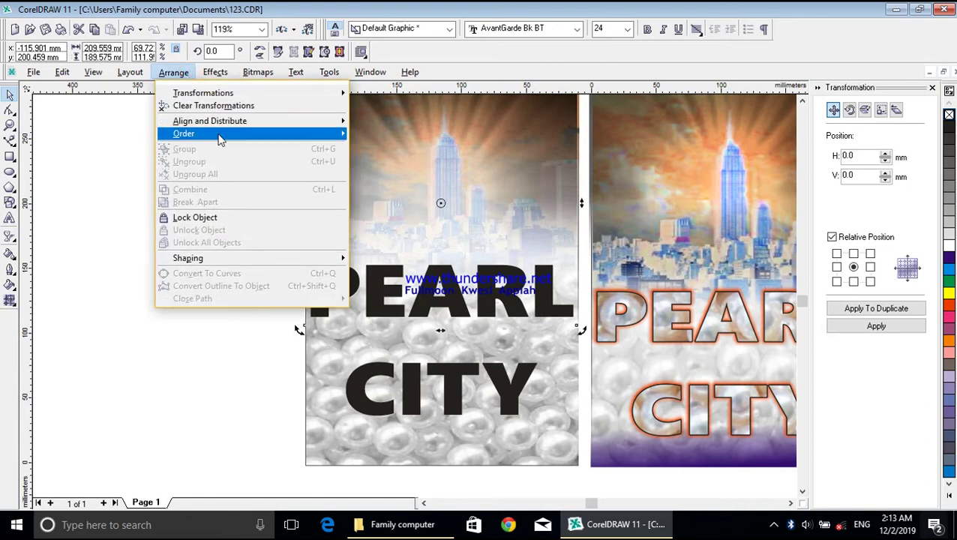
mouse_move(315, 133)
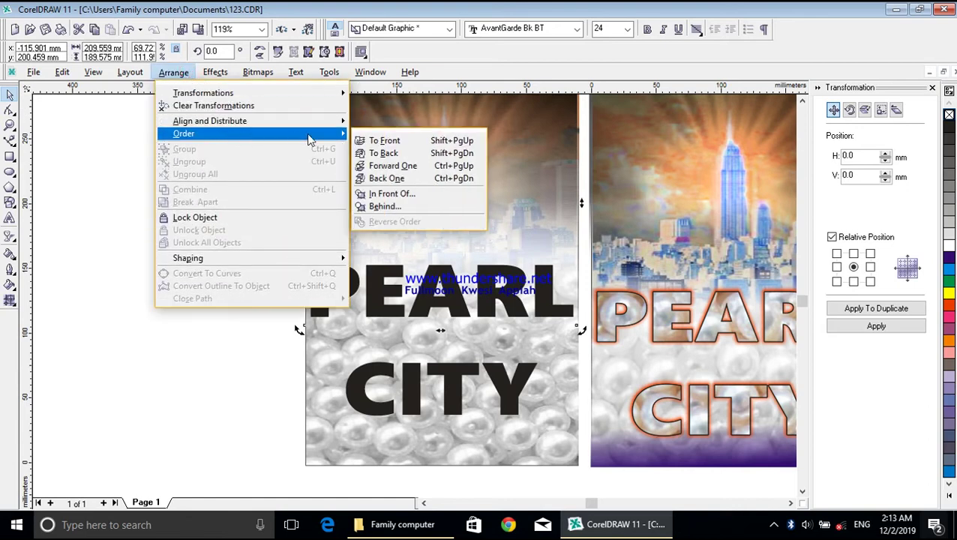
left_click(390, 153)
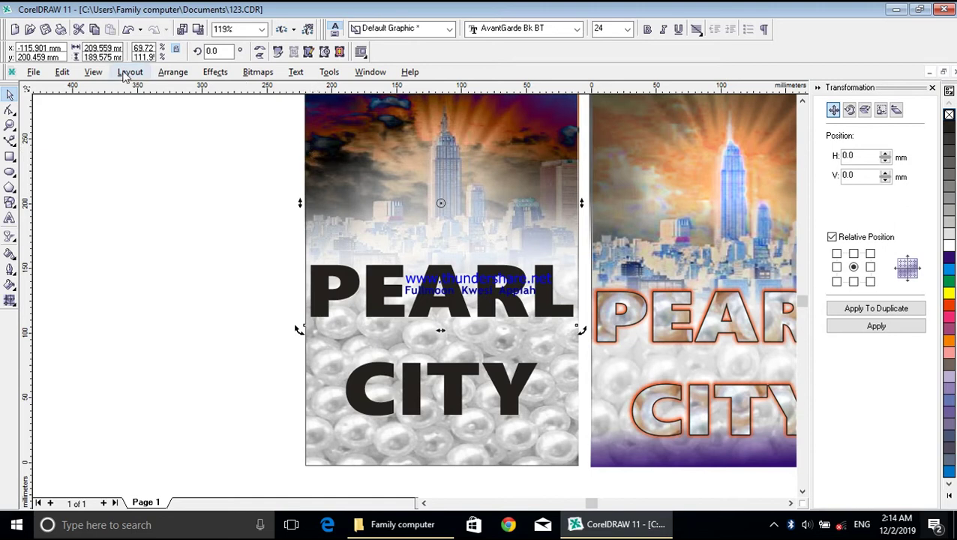
left_click(128, 30)
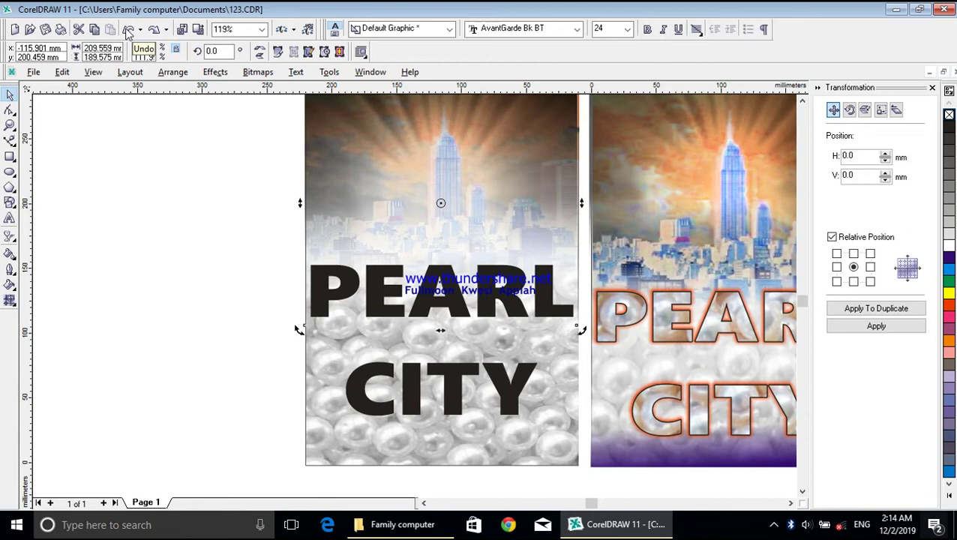
Shorten the sunburst image's linear transparency to start at the middle of the tower and run straight down to just above PEARL.
left_click(9, 235)
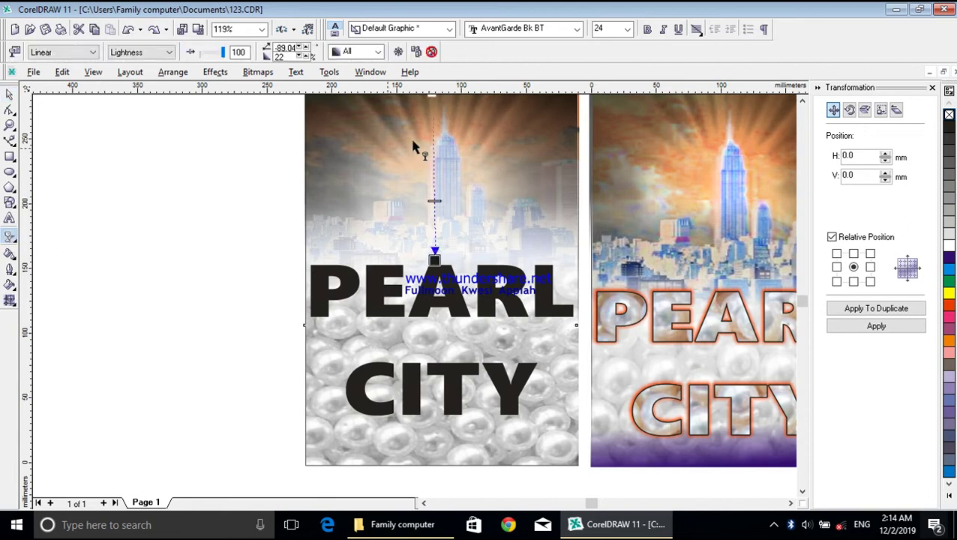
left_click(802, 100)
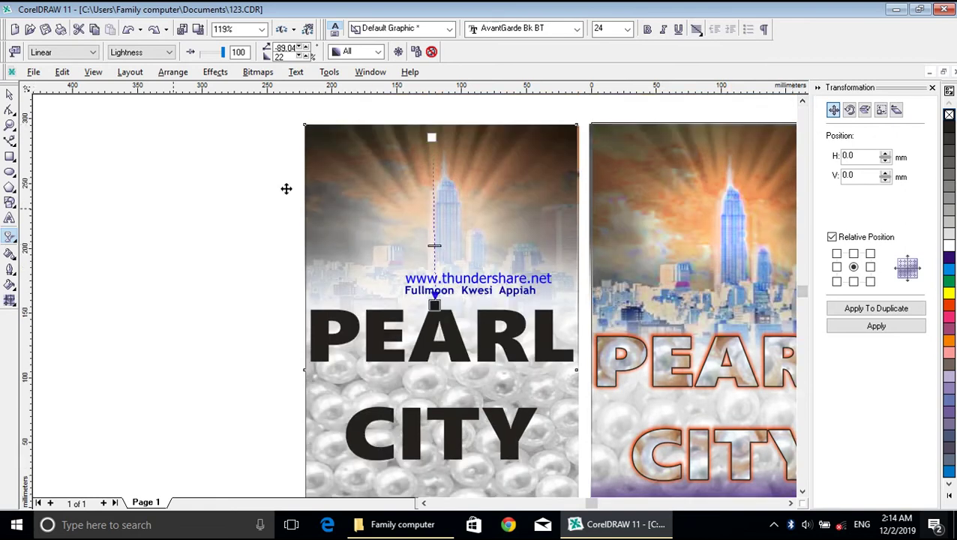
left_click_drag(431, 138, 442, 209)
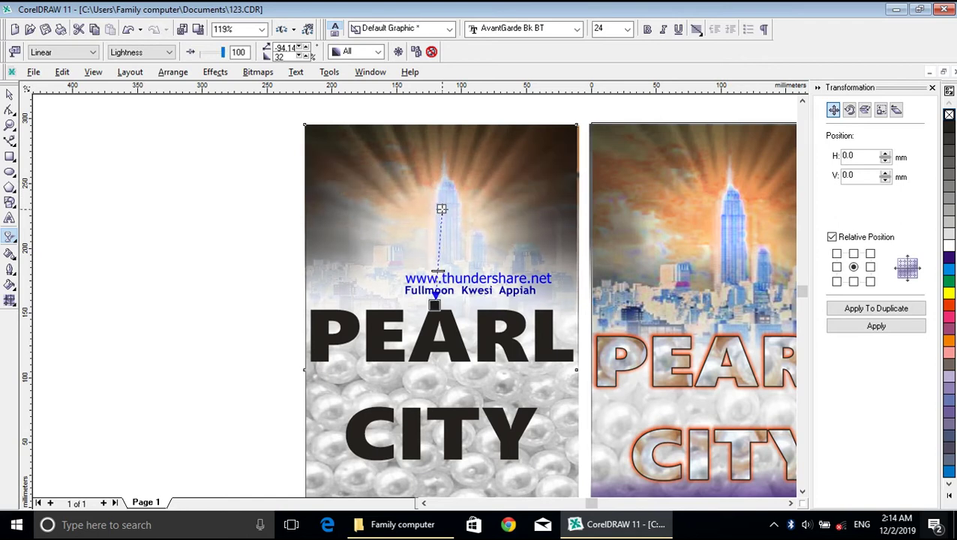
left_click_drag(434, 302, 442, 298)
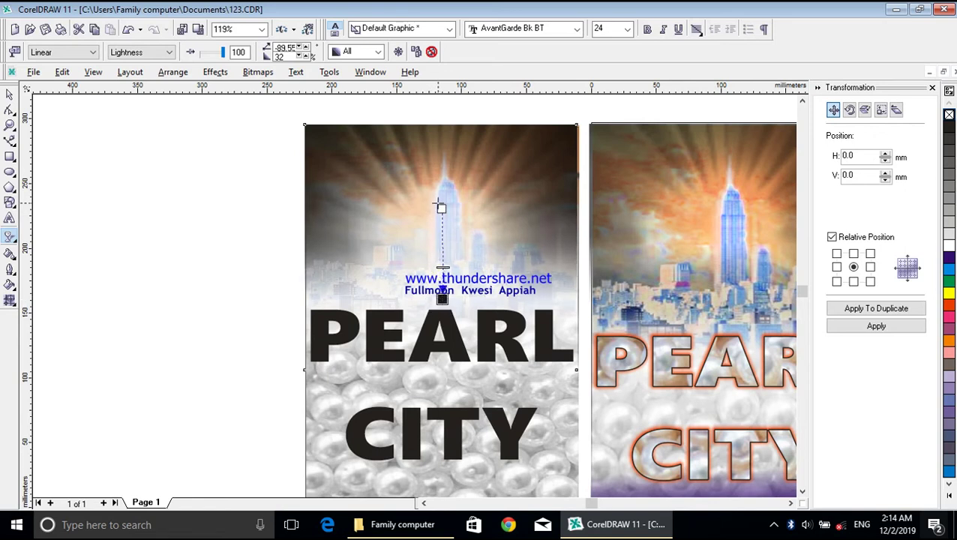
Shorten the sunburst image's linear transparency to run from just below the tower's middle down to the buildings above PEARL.
left_click_drag(441, 208, 443, 241)
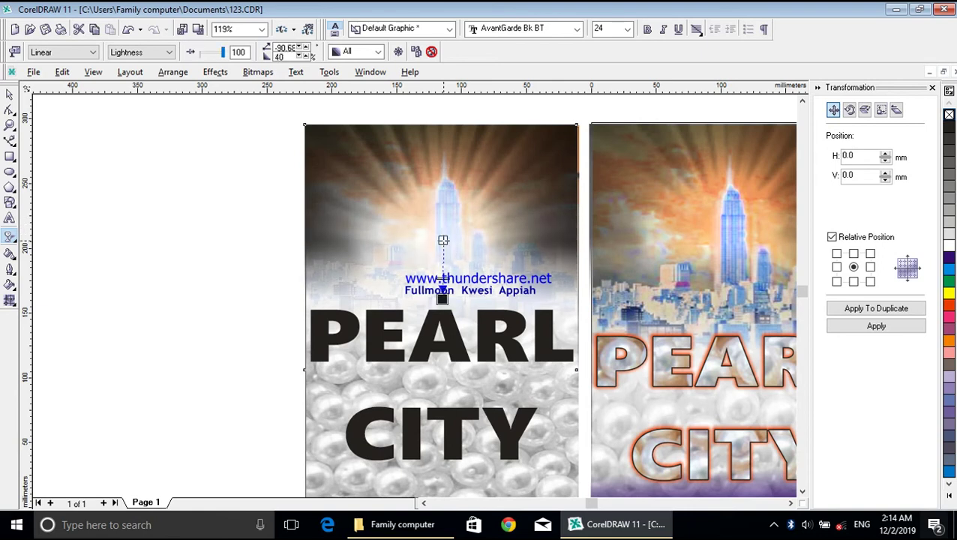
left_click_drag(443, 240, 442, 246)
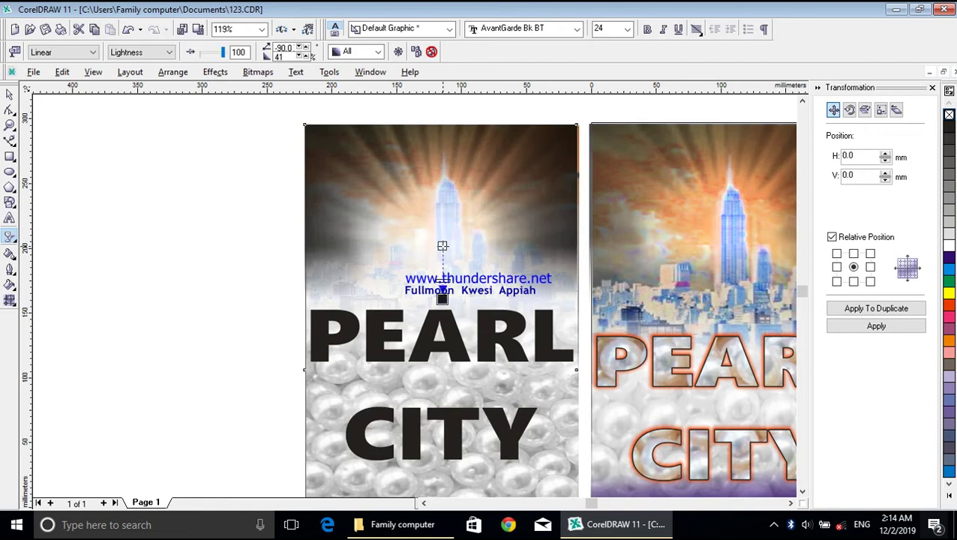
mouse_move(443, 297)
left_mouse_down()
mouse_move(441, 285)
mouse_move(443, 300)
left_mouse_up()
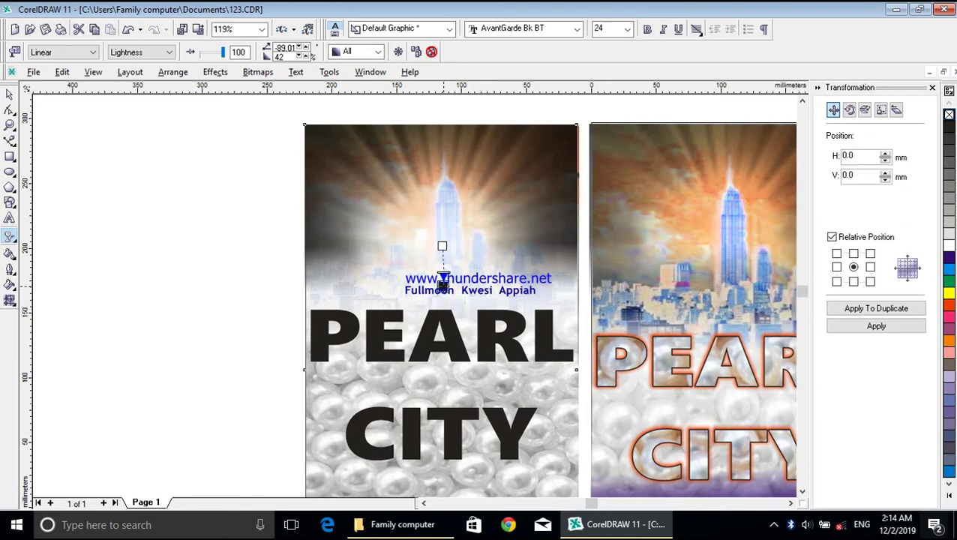
left_click(443, 248)
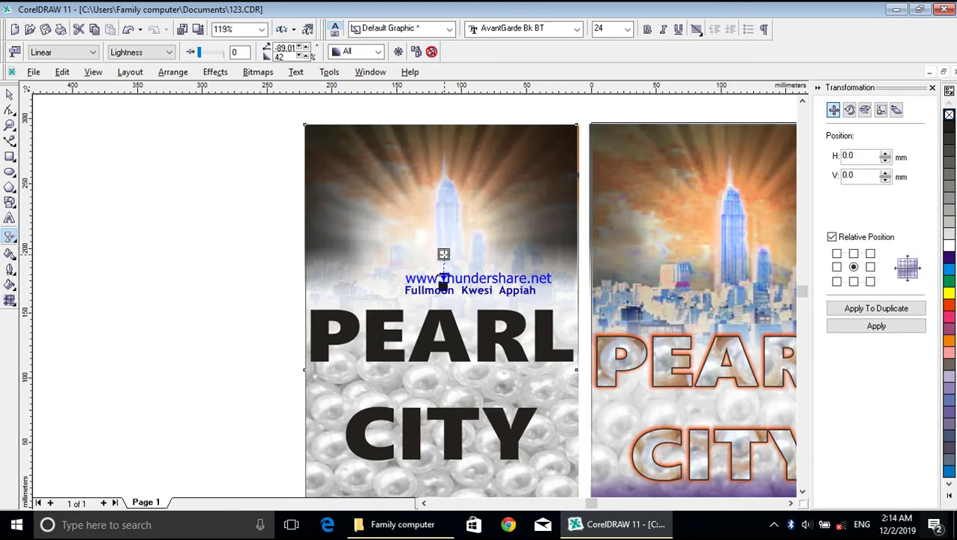
left_click_drag(443, 254, 444, 254)
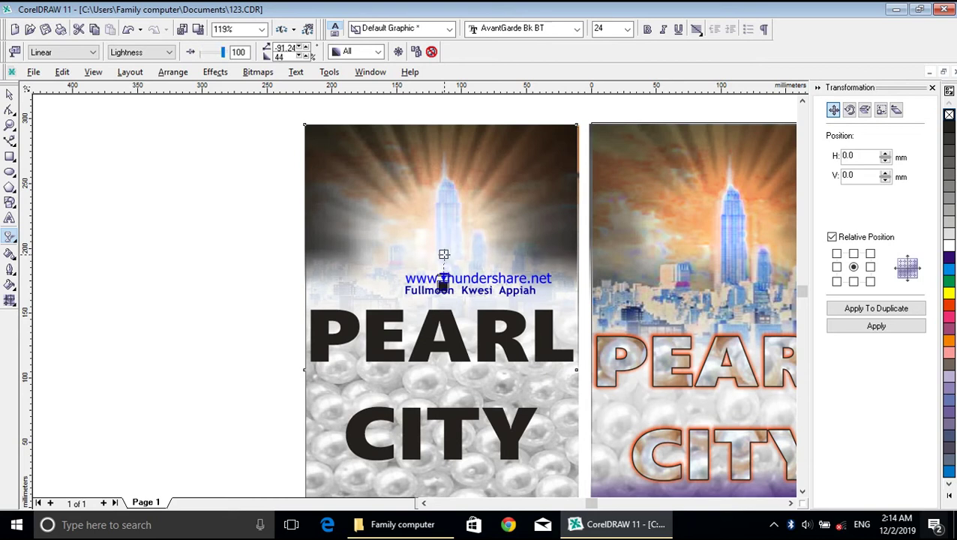
Try the Difference merge mode on the sunburst image's transparency, and set it back to Lightness.
left_click(169, 52)
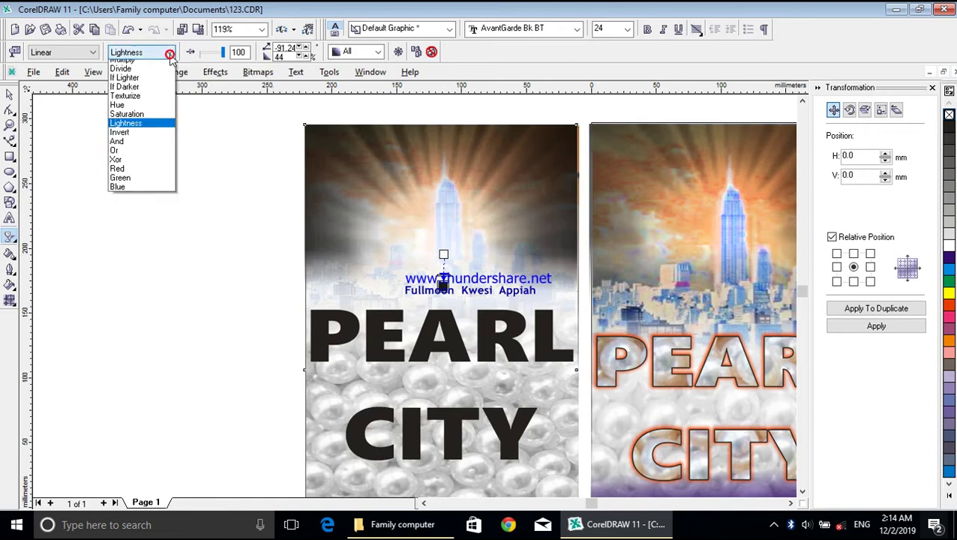
scroll(156, 86, "up", 2)
left_click(156, 94)
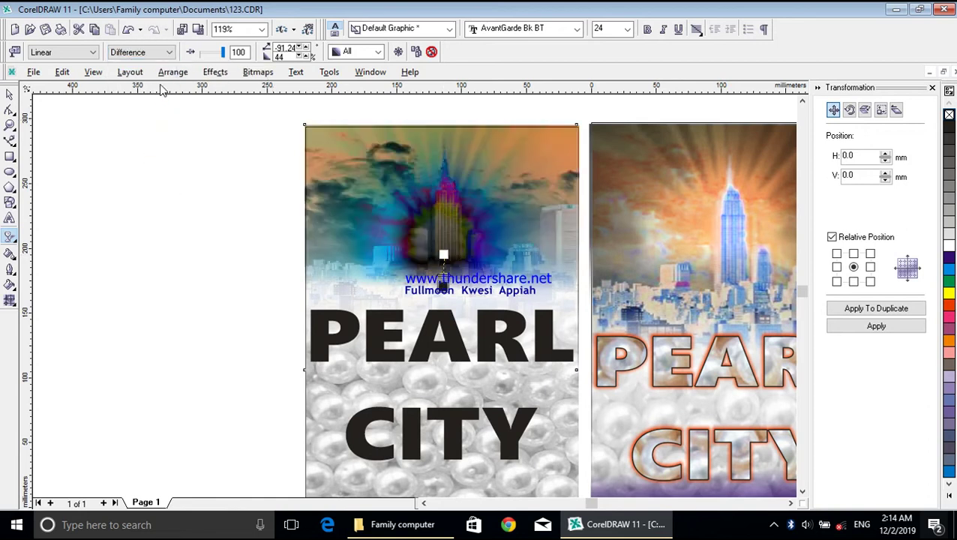
left_click(150, 52)
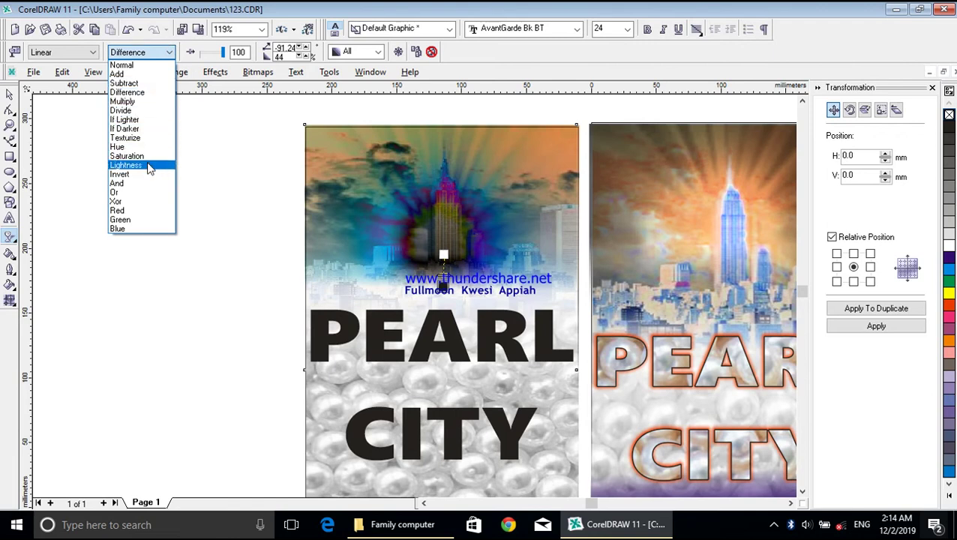
left_click(126, 165)
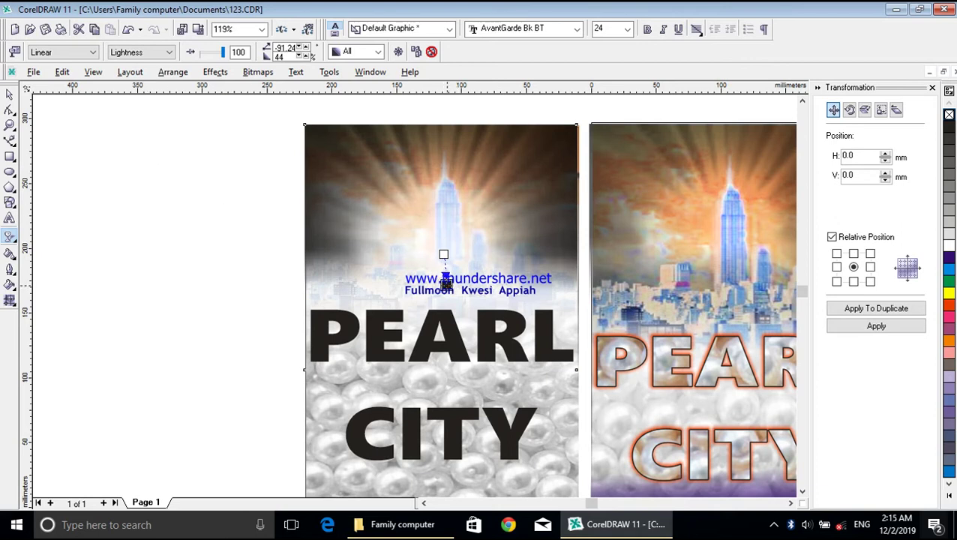
Lengthen the sunburst image's transparency upward so it starts at the middle of the tower and runs straight down at -90 degrees.
left_click_drag(445, 278, 442, 280)
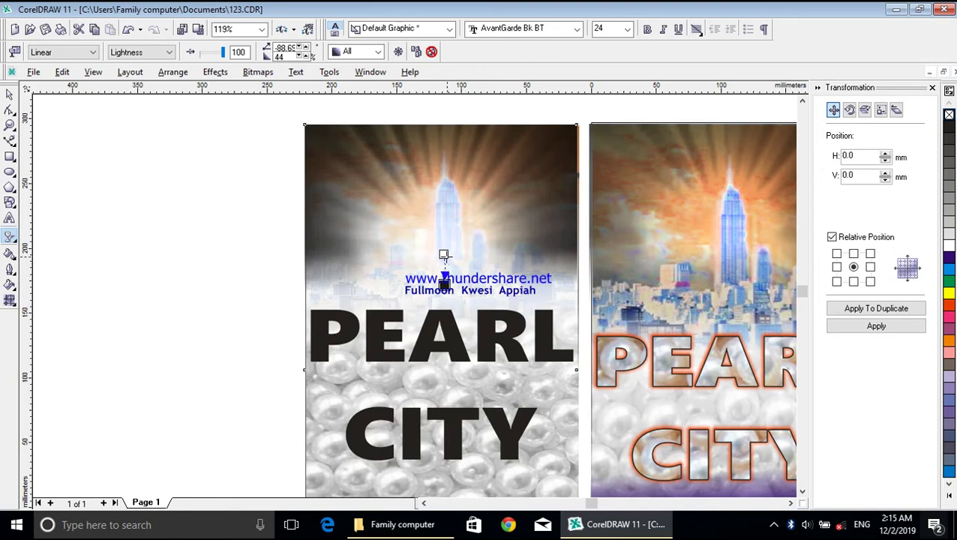
left_click_drag(445, 255, 445, 241)
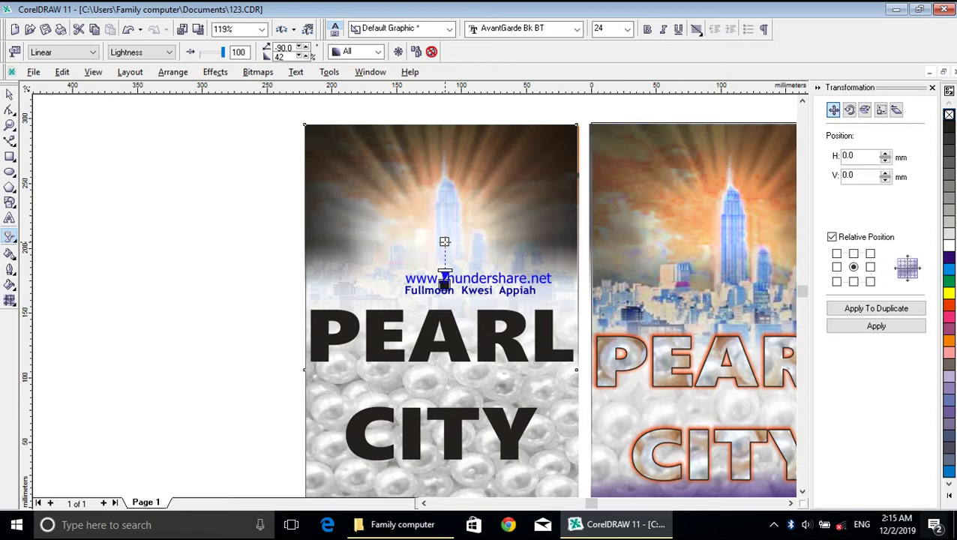
left_click_drag(445, 241, 444, 224)
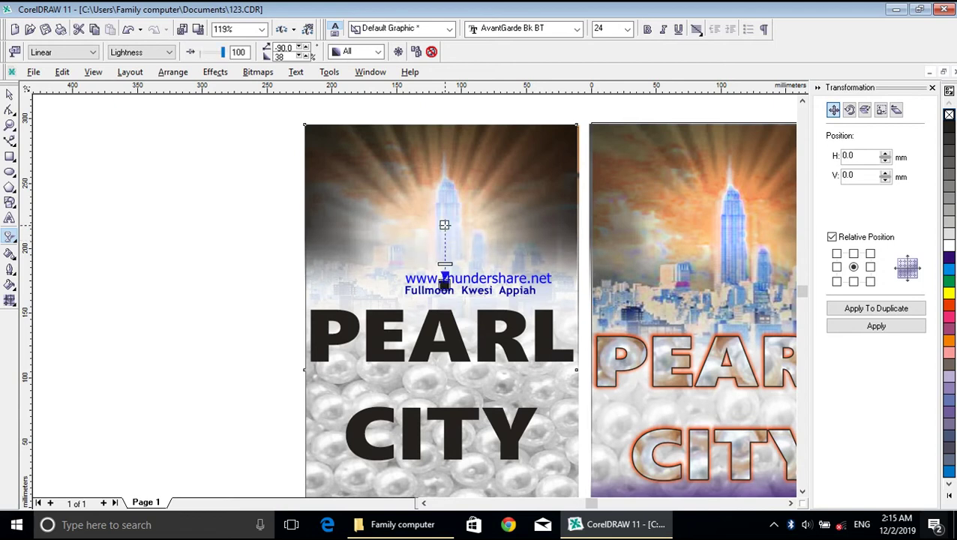
left_click_drag(445, 225, 444, 219)
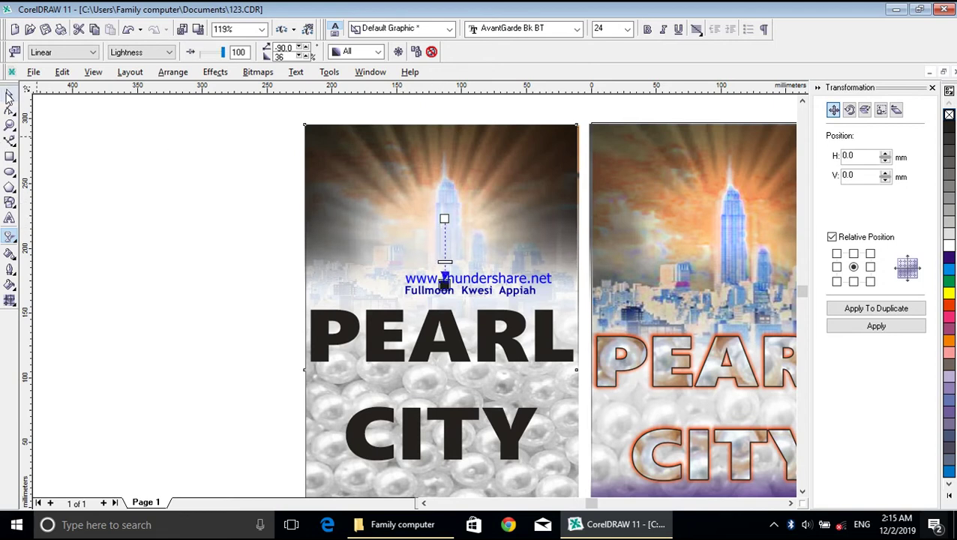
Try sending the sunburst image to the back of the stacking order.
left_click(9, 95)
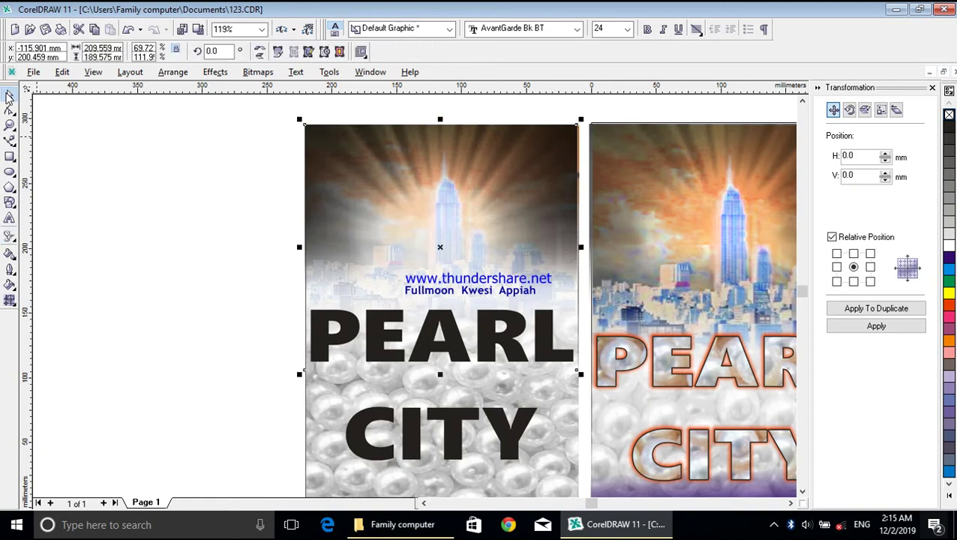
left_click(171, 74)
mouse_move(187, 133)
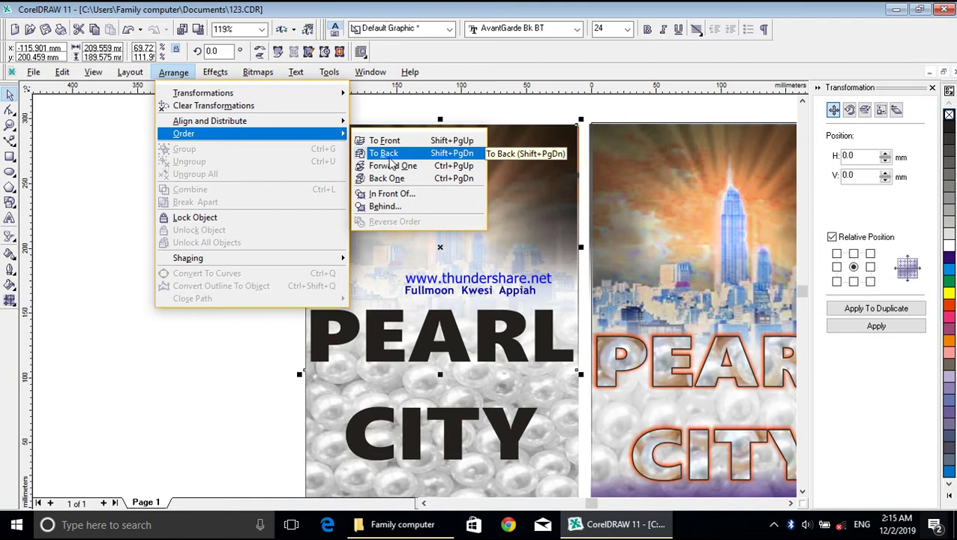
left_click(384, 154)
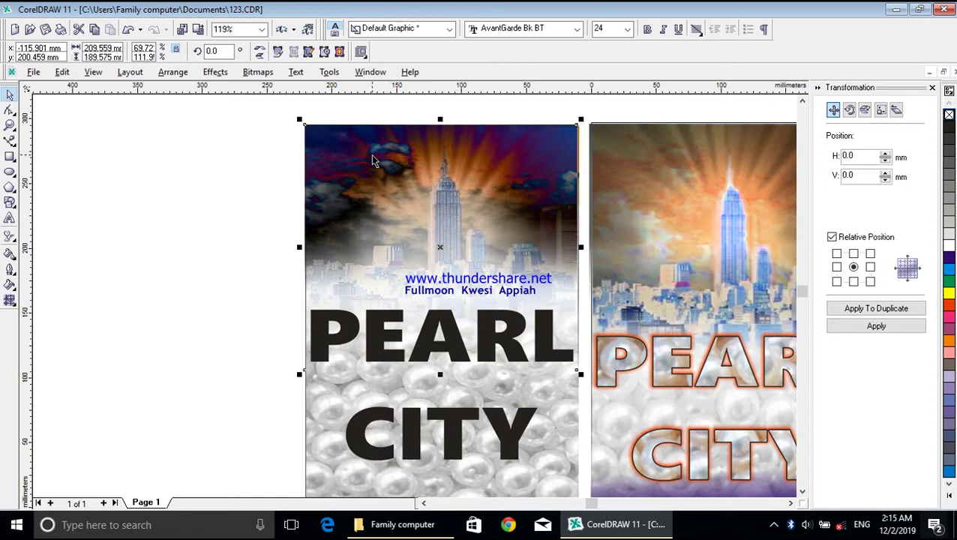
Try a linear transparency on the new poster's background rectangle, and undo it.
left_click(265, 214)
left_click(420, 237)
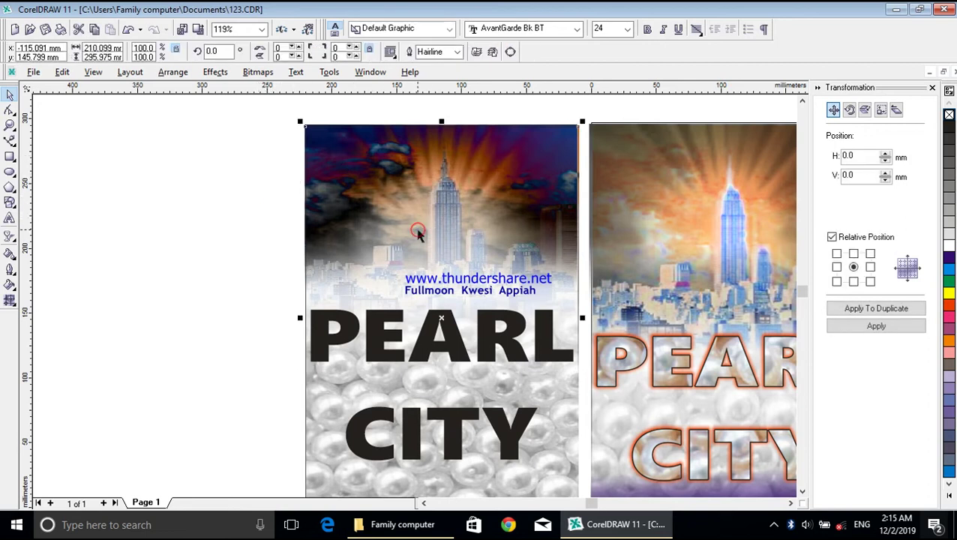
left_click(10, 236)
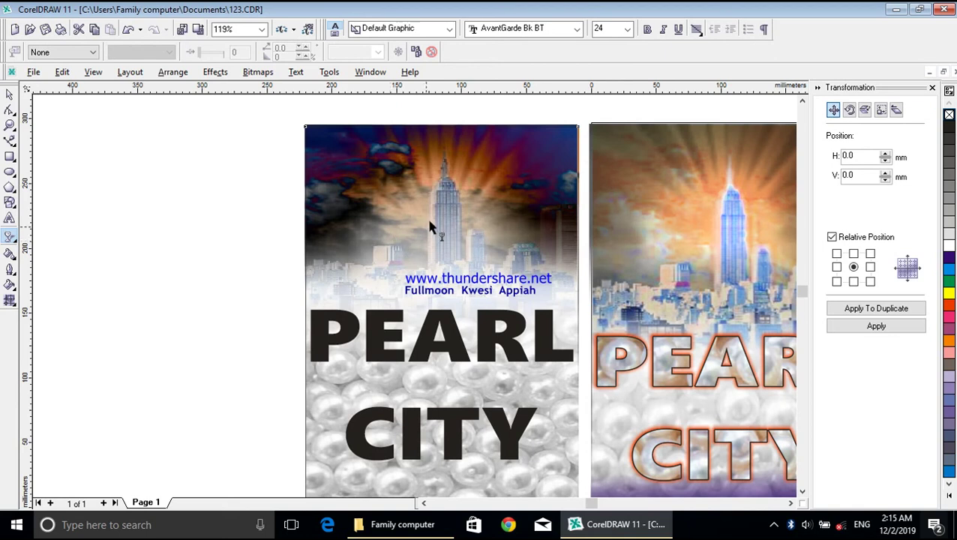
left_click(93, 52)
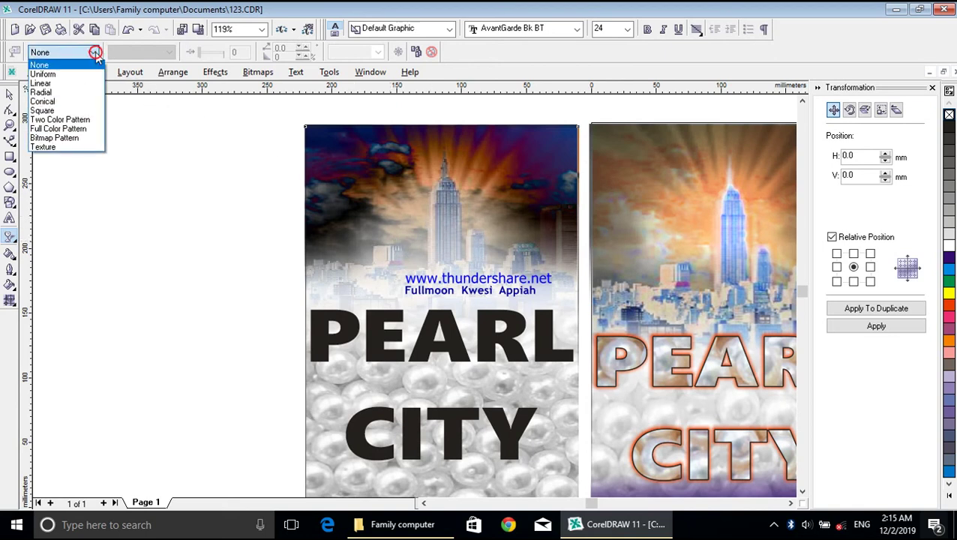
left_click(84, 83)
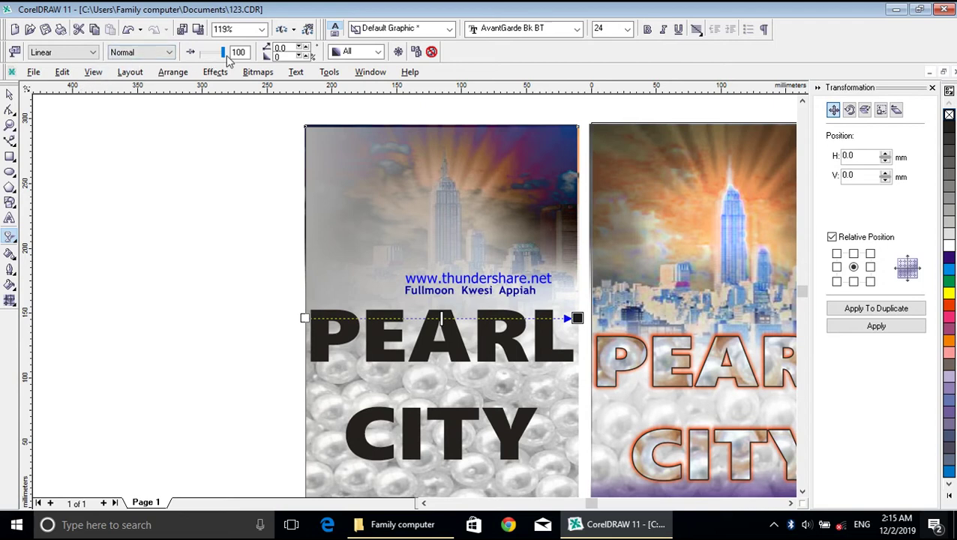
left_click(129, 32)
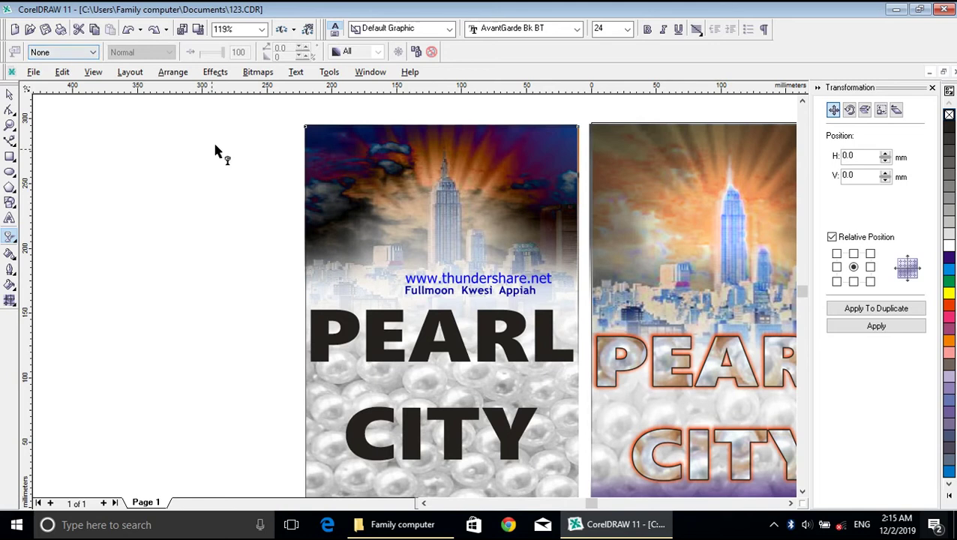
Send the new poster's background rectangle to the back of the stacking order.
left_click(9, 96)
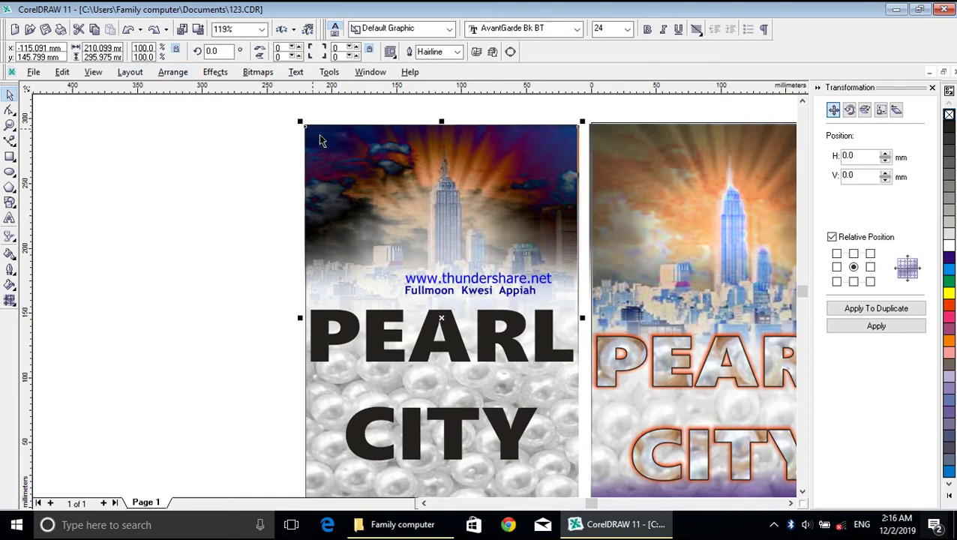
left_click(173, 72)
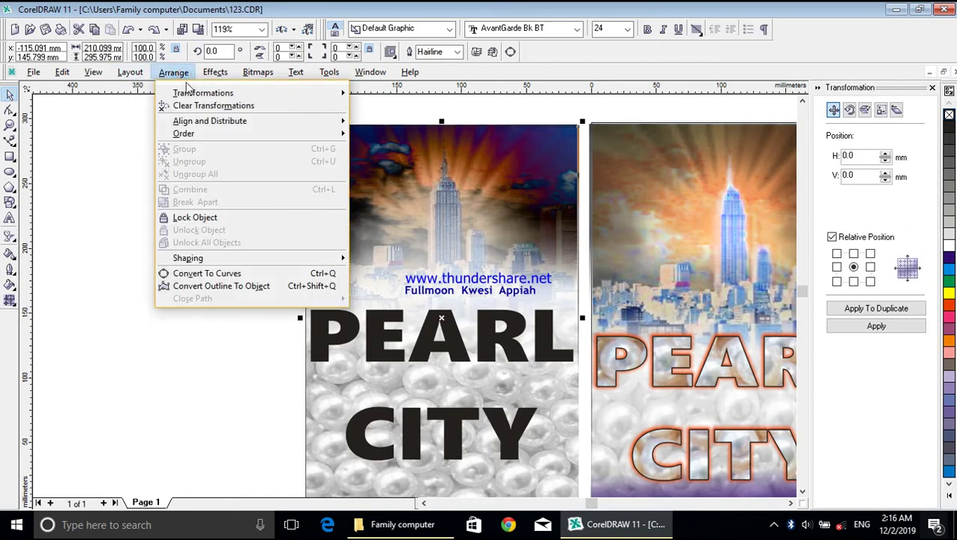
mouse_move(210, 135)
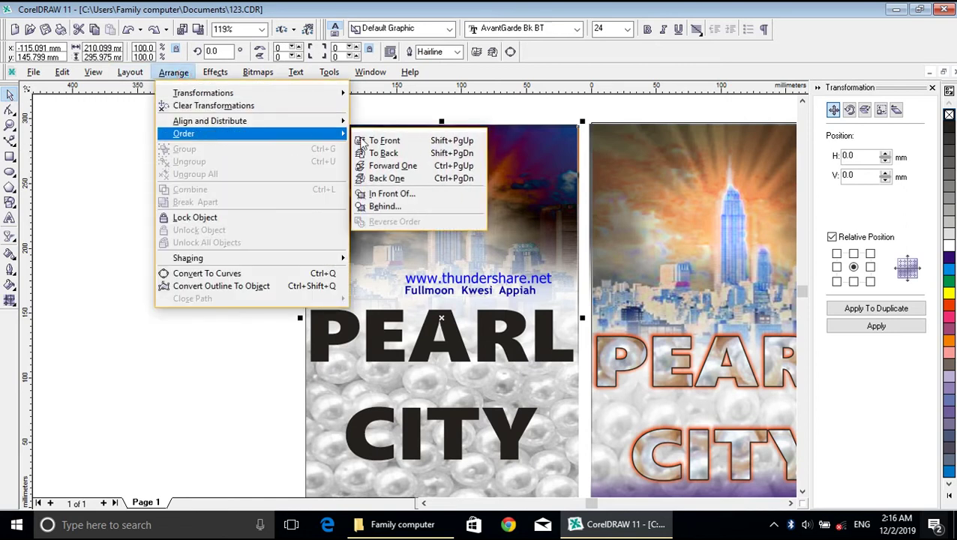
left_click(399, 154)
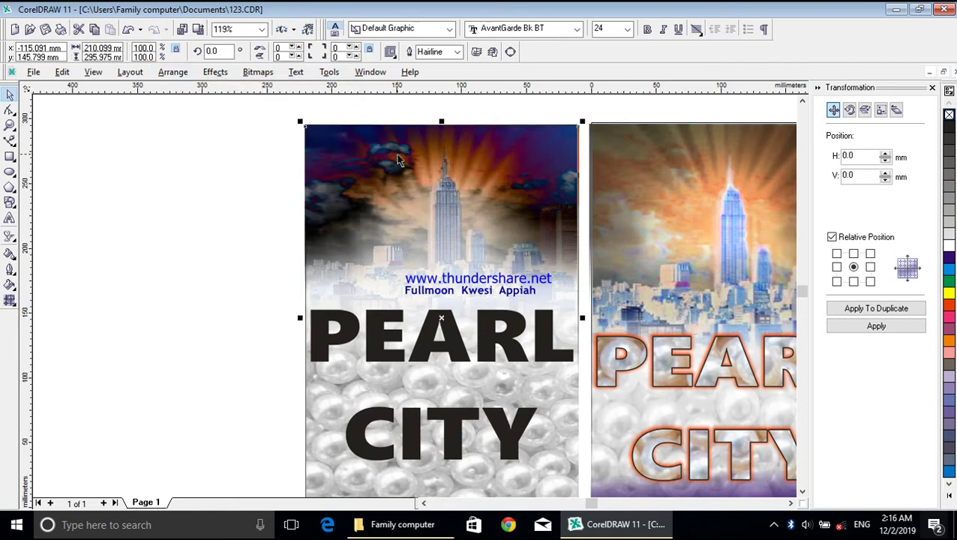
Send the skyline image on the new poster to the back of the stacking order, behind the sunburst.
left_click(408, 193)
left_click(173, 72)
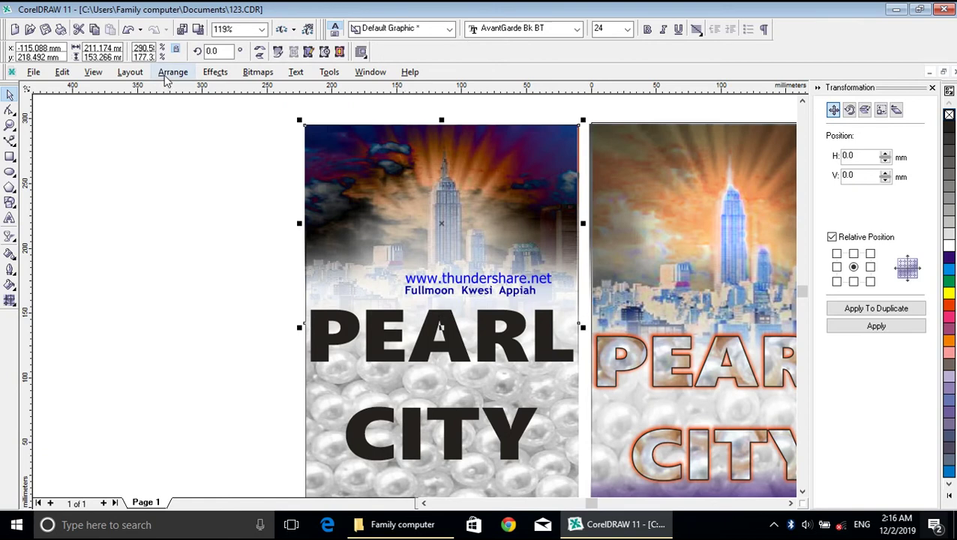
mouse_move(206, 135)
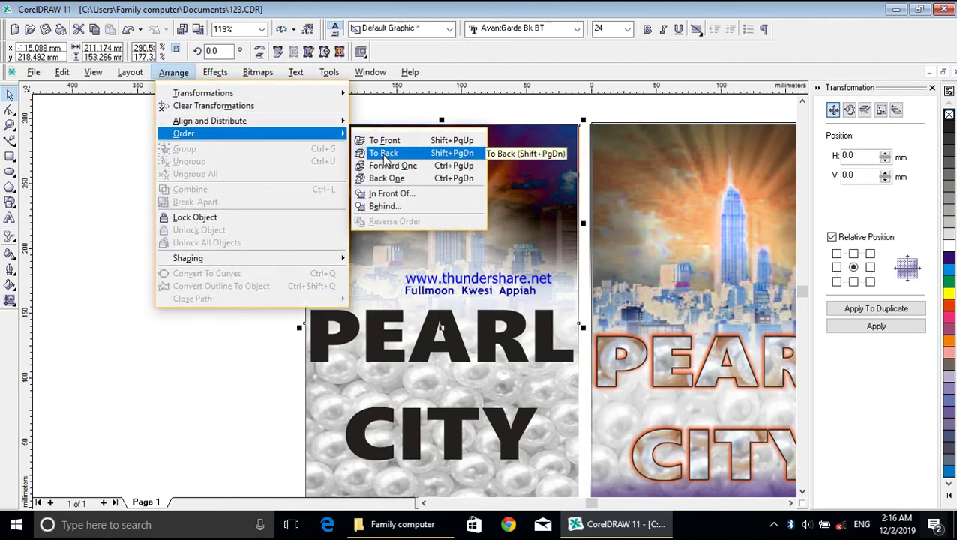
left_click(384, 154)
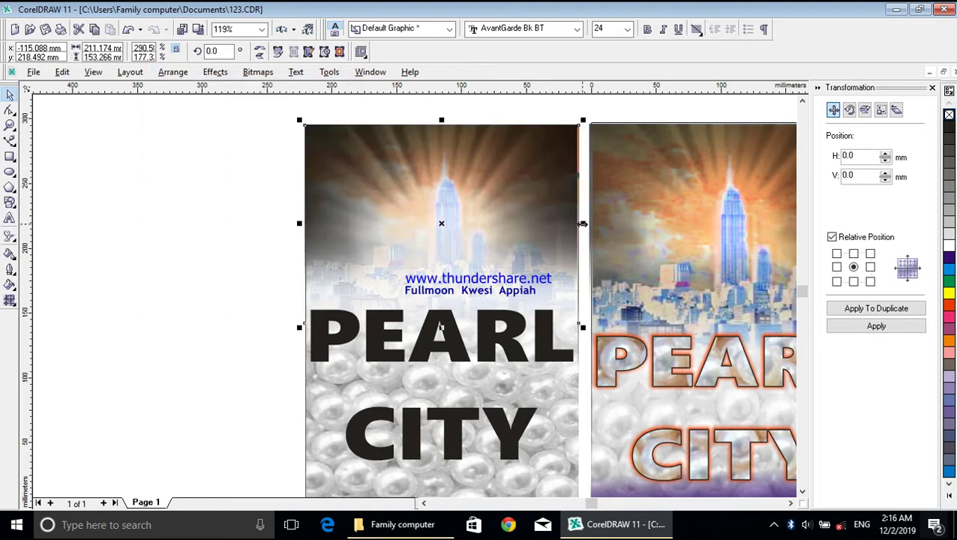
left_click_drag(584, 222, 584, 223)
Import the selected pearls photo from the Family computer folder in File Explorer onto the empty area beside the new poster.
left_click(381, 357)
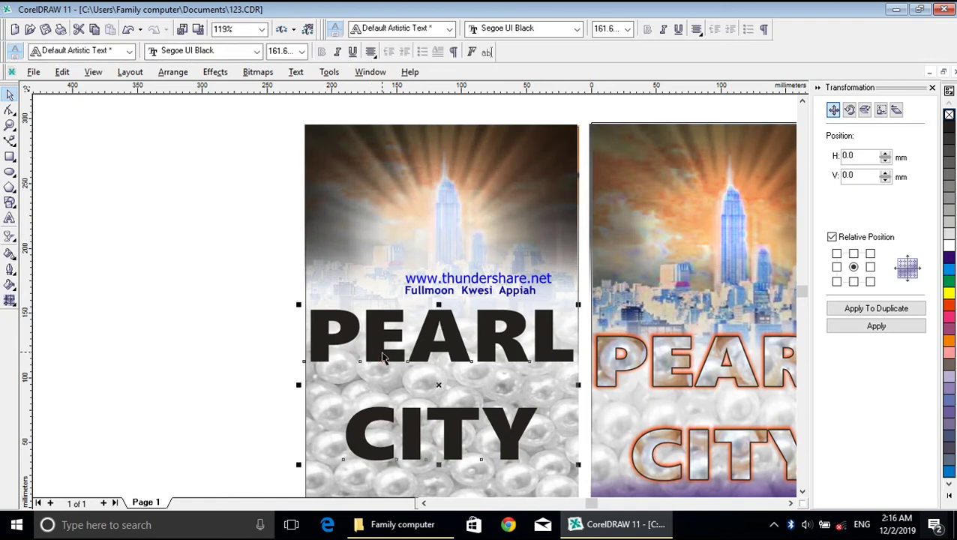
left_click(417, 529)
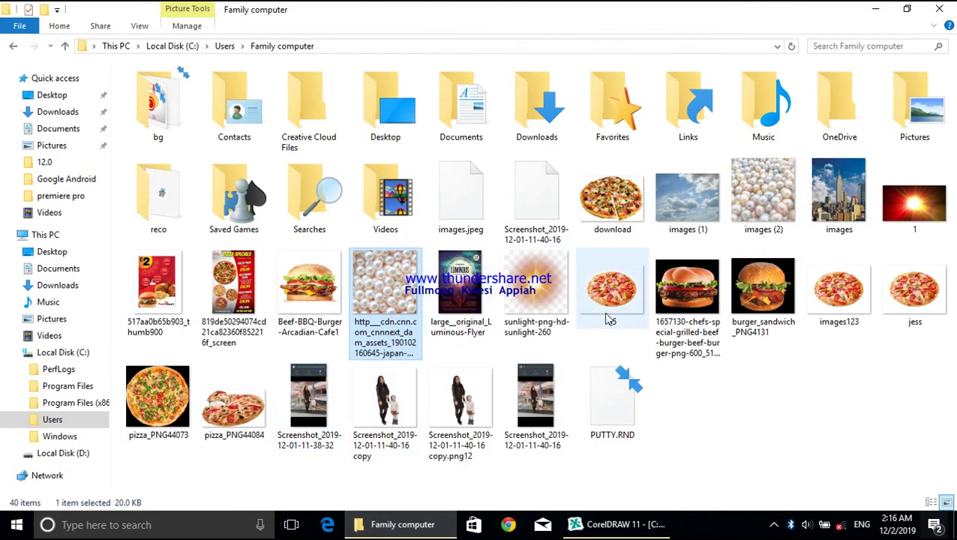
left_click_drag(383, 298, 204, 315)
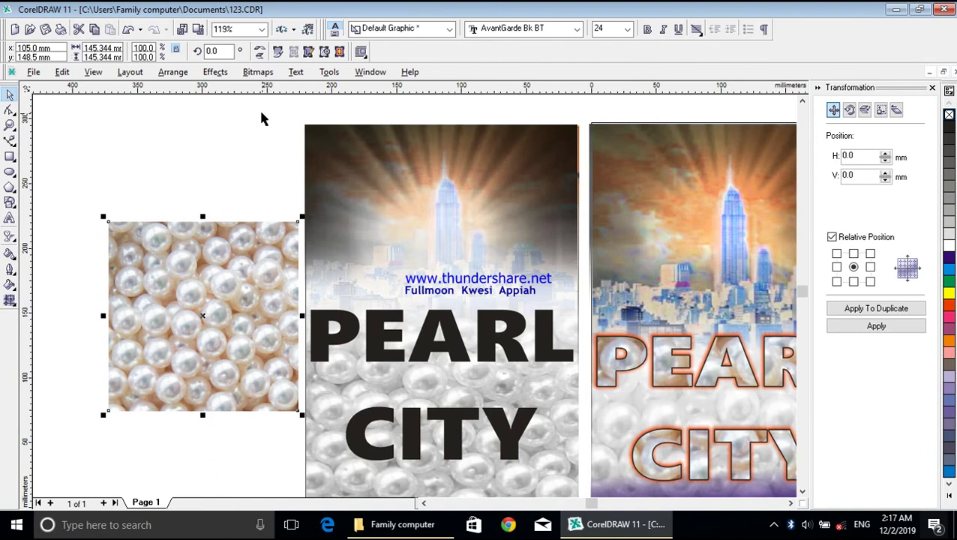
Convert the imported pearls photo to a bitmap, accepting the large size, and move it farther left of the new poster.
left_click(258, 73)
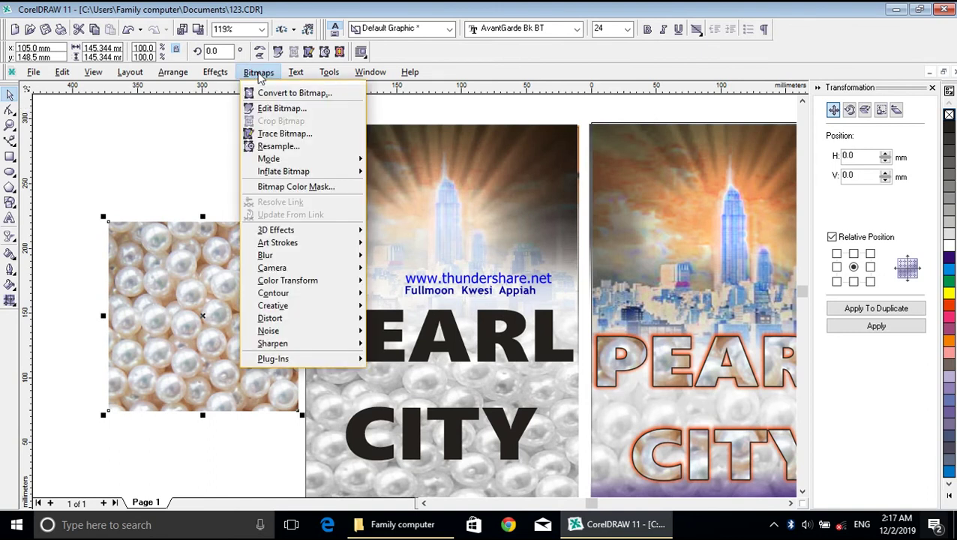
left_click(268, 94)
left_click(538, 227)
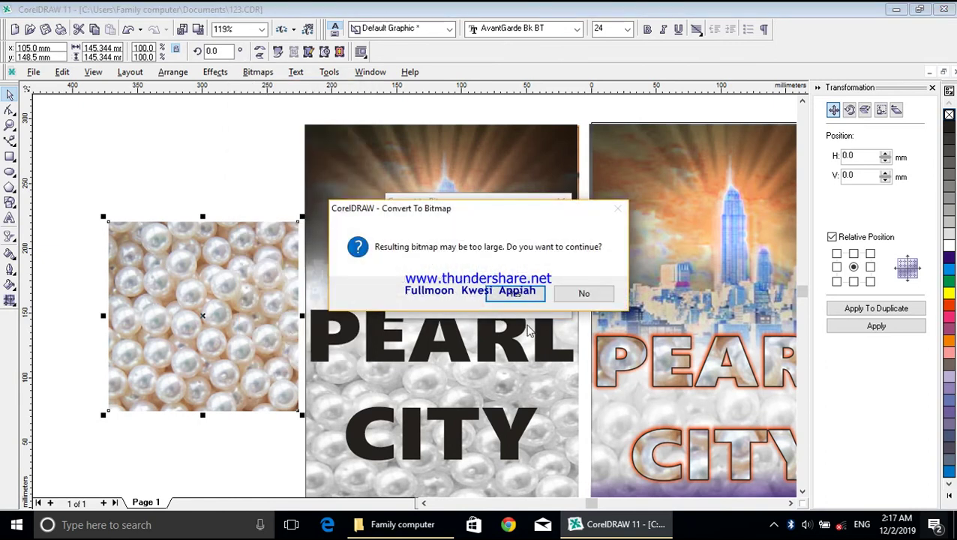
left_click(514, 293)
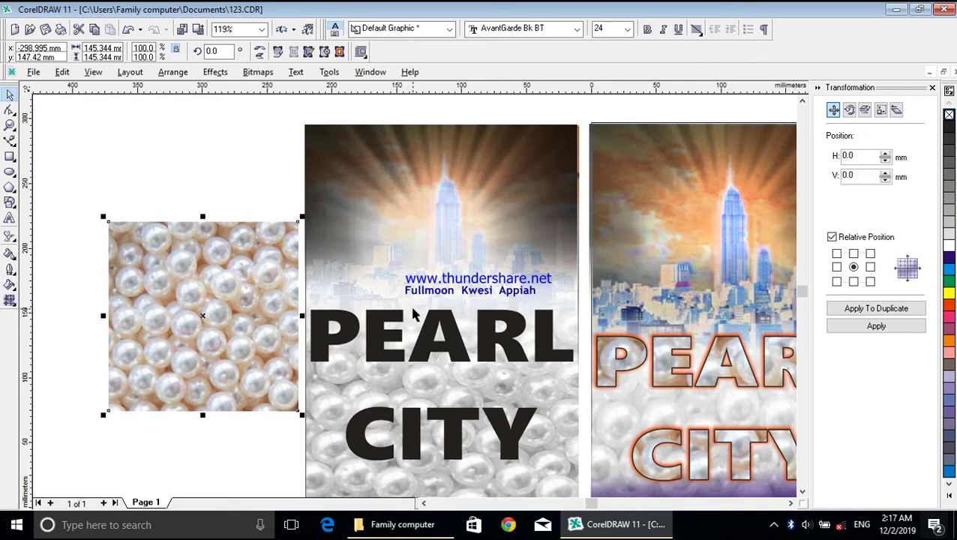
left_click_drag(229, 302, 169, 309)
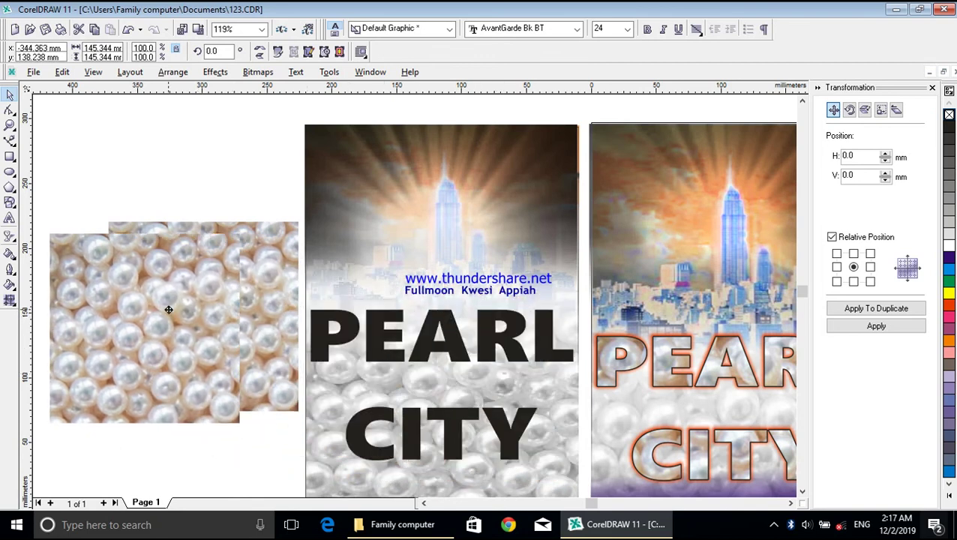
Enlarge the imported pearls photo to about 239 × 191 mm and position it in the empty area beside the new poster.
key("Escape")
left_click(245, 327)
left_click(241, 329)
left_click_drag(243, 330, 336, 330)
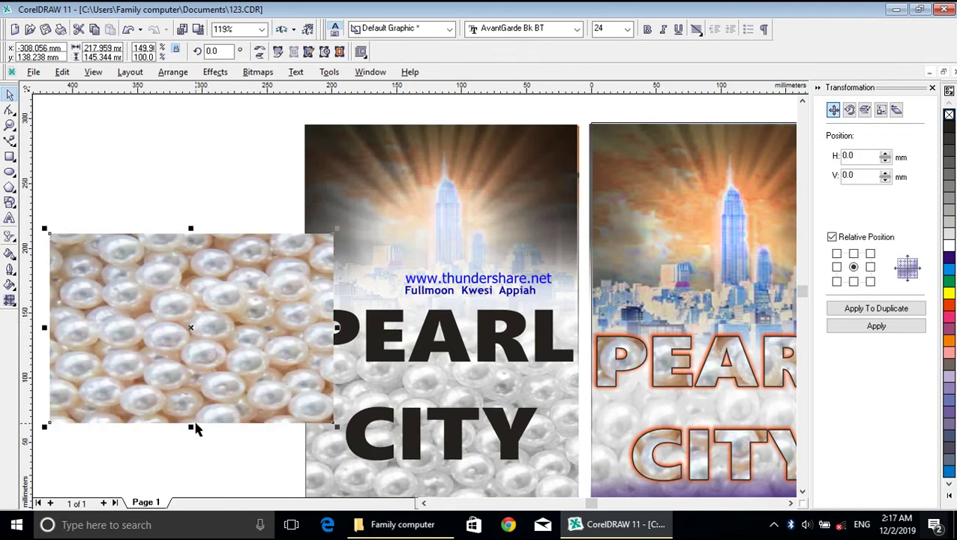
left_click_drag(191, 429, 198, 465)
left_click_drag(260, 345, 186, 325)
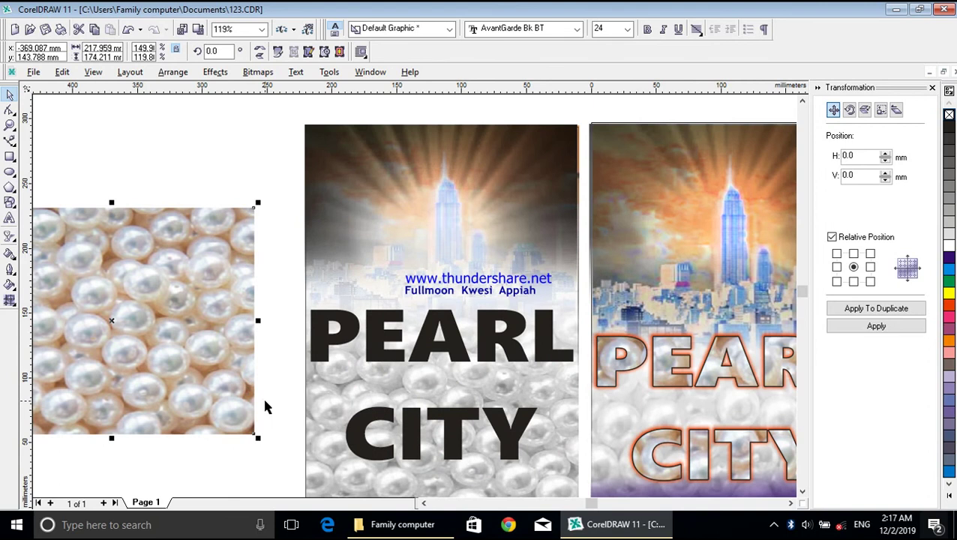
left_click_drag(257, 440, 285, 459)
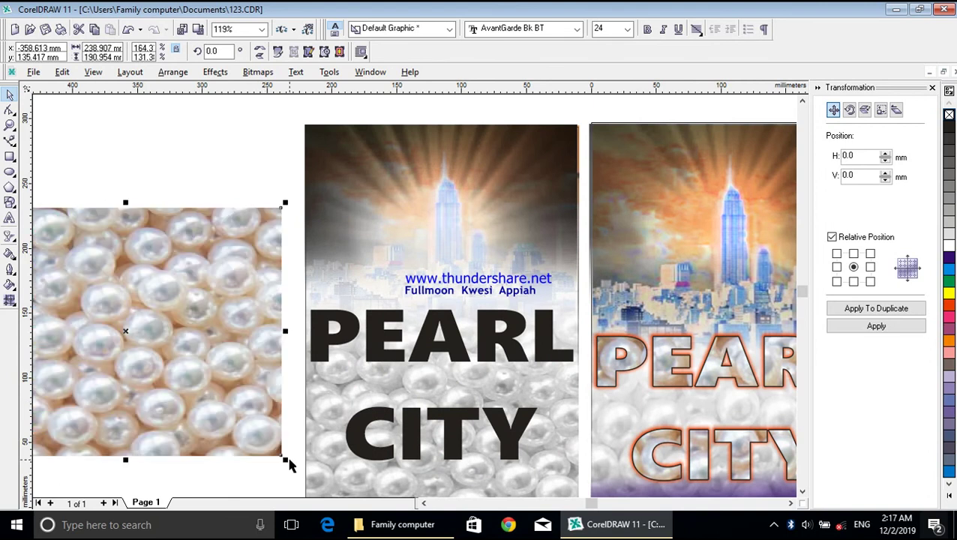
left_click_drag(181, 375, 182, 320)
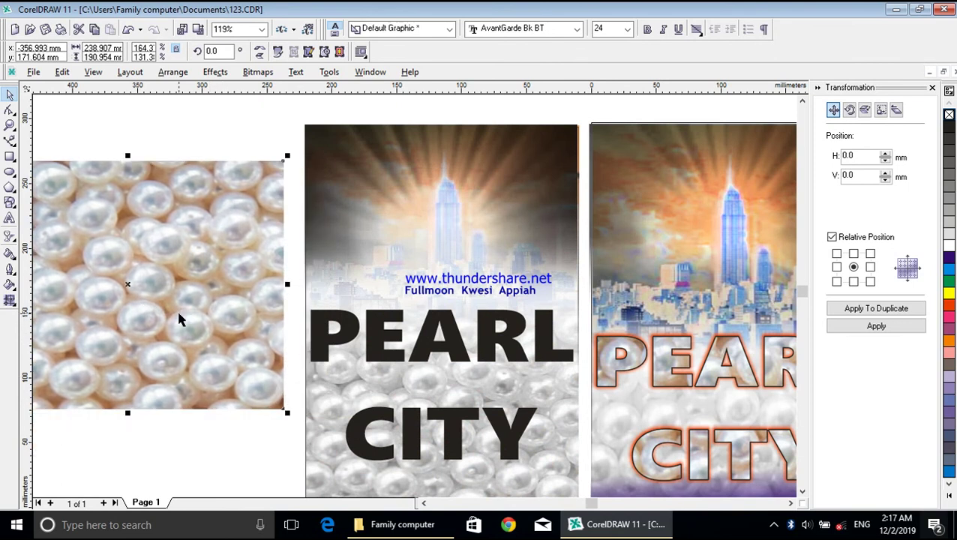
PowerClip the enlarged pearls photo inside the black PEARL CITY title on the new poster.
left_click(215, 72)
mouse_move(290, 231)
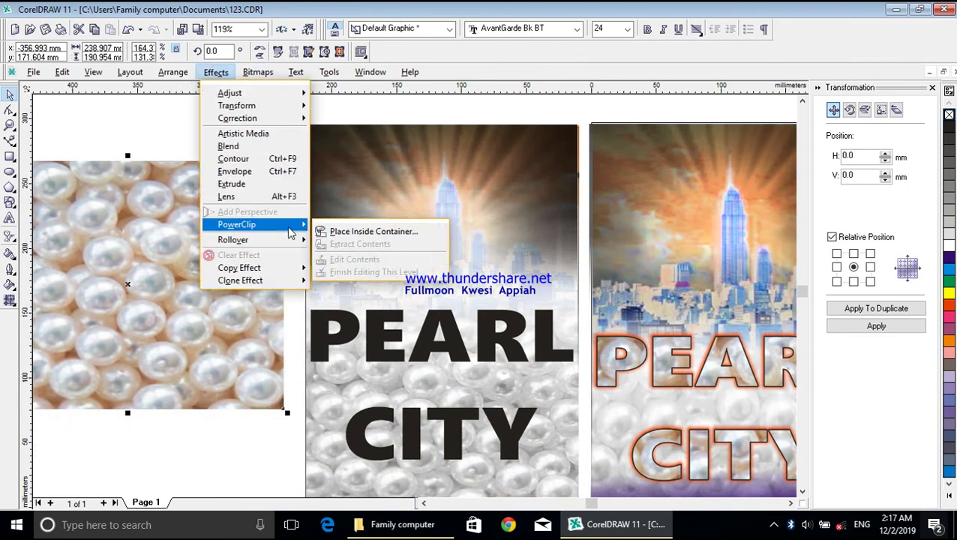
left_click(353, 231)
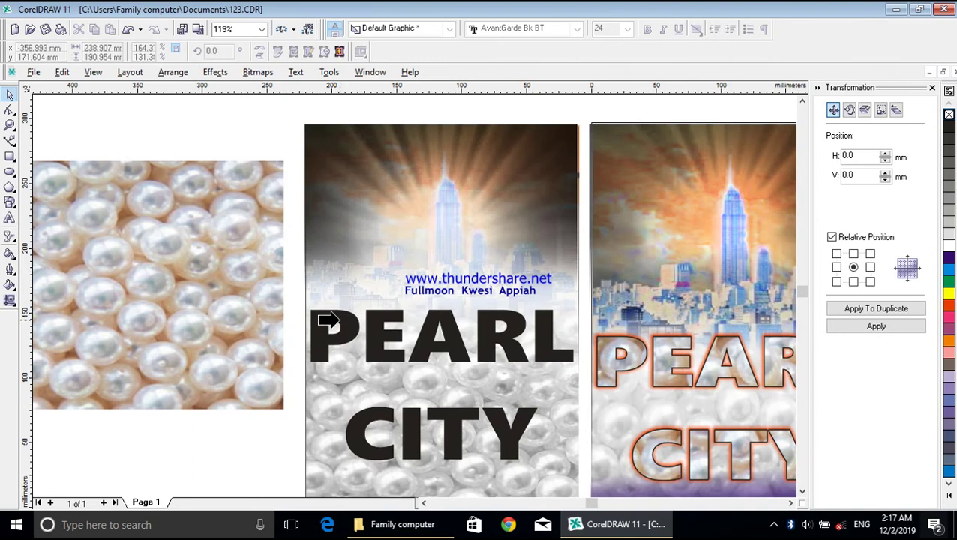
left_click(339, 321)
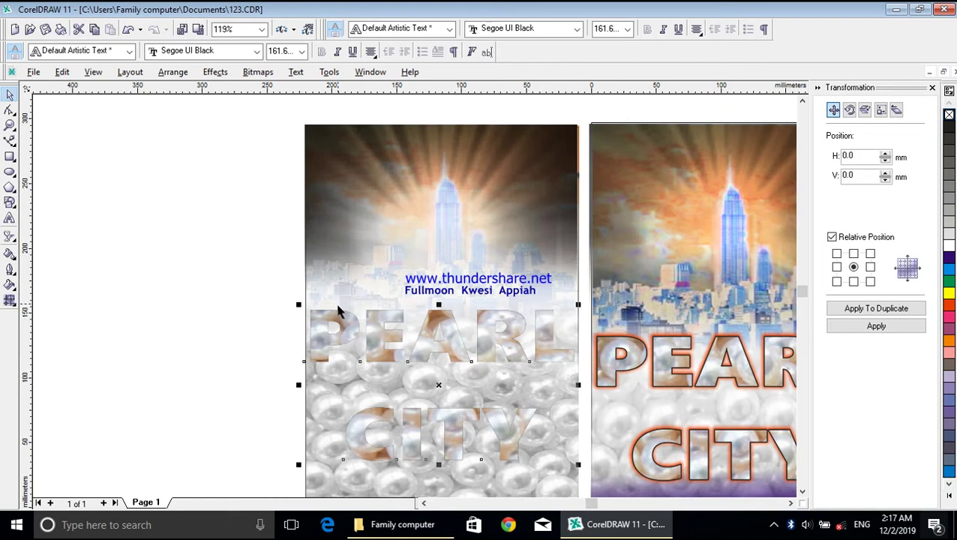
Give the PEARL CITY title a 4.0 pt outline with rounded corners and line caps, placed behind the fill and scaling with the image.
left_click(12, 282)
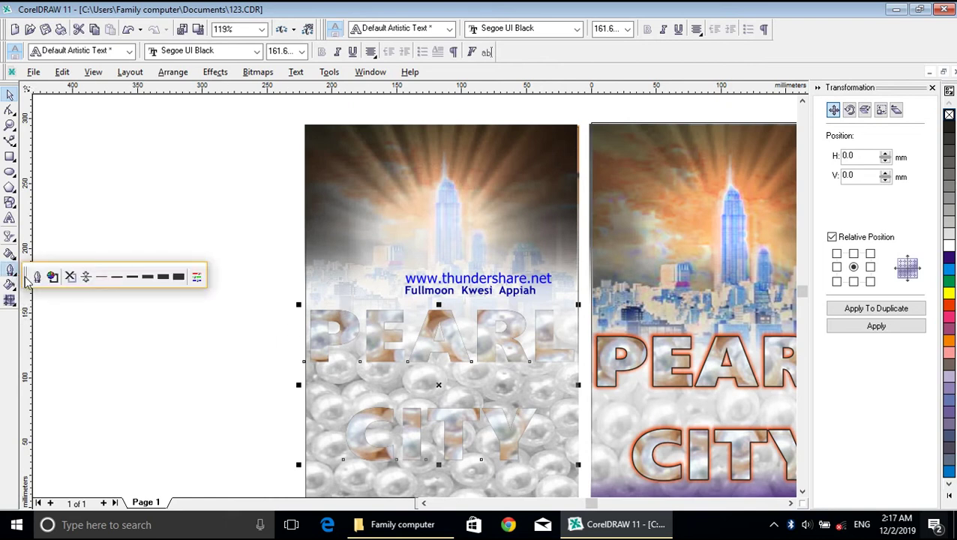
left_click(35, 274)
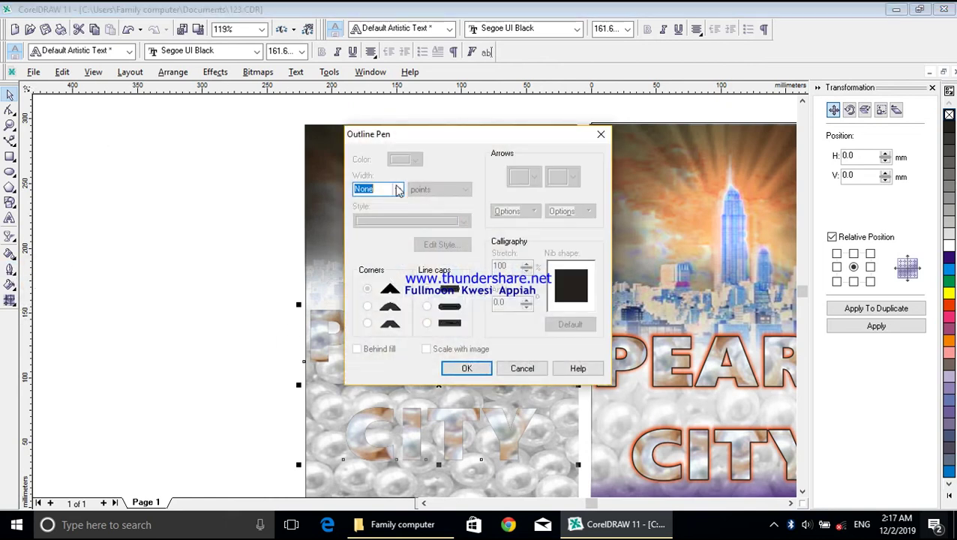
left_click(404, 191)
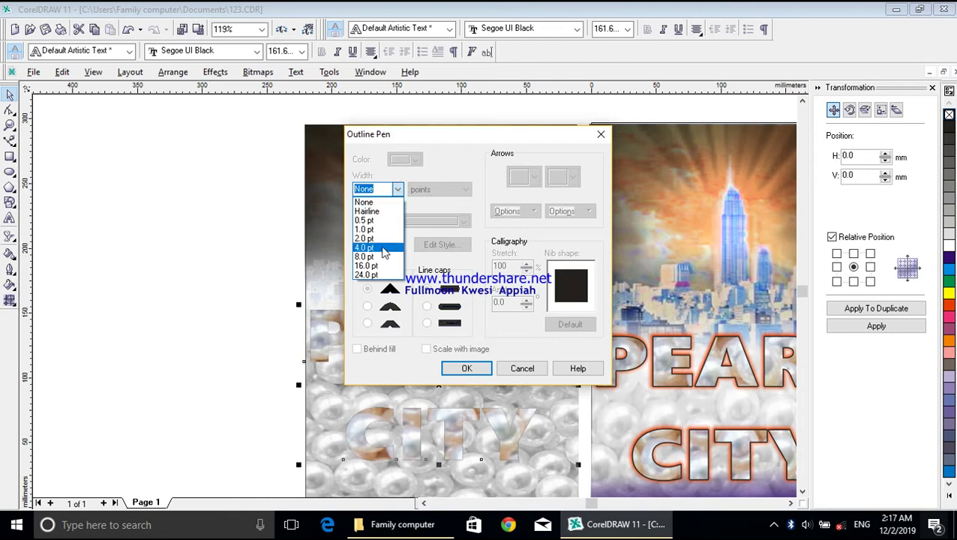
left_click(378, 247)
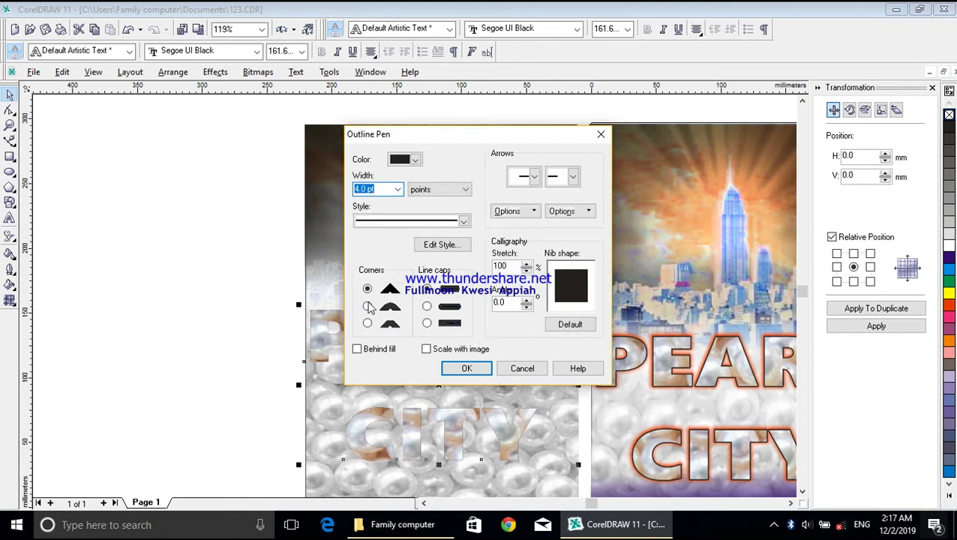
left_click(368, 307)
left_click(426, 307)
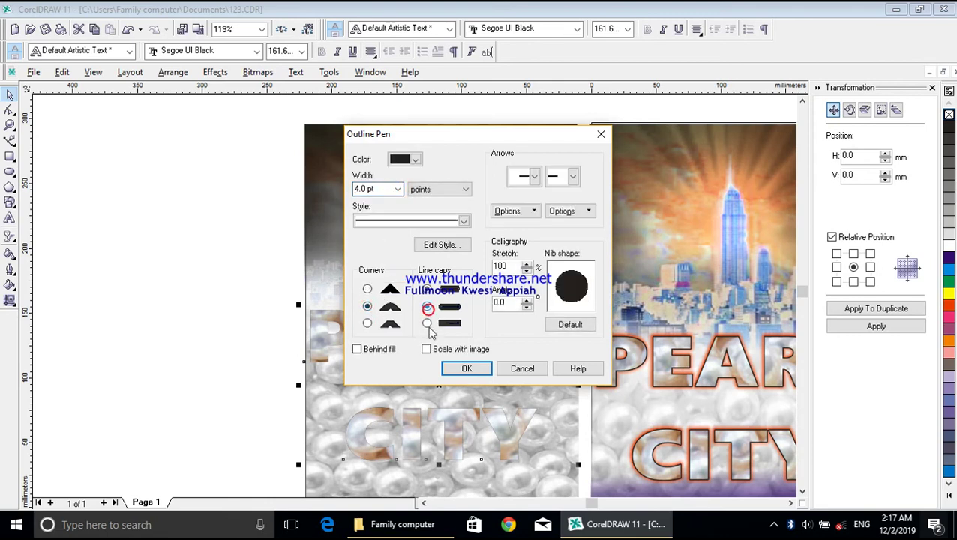
left_click(426, 350)
left_click(358, 349)
left_click(465, 368)
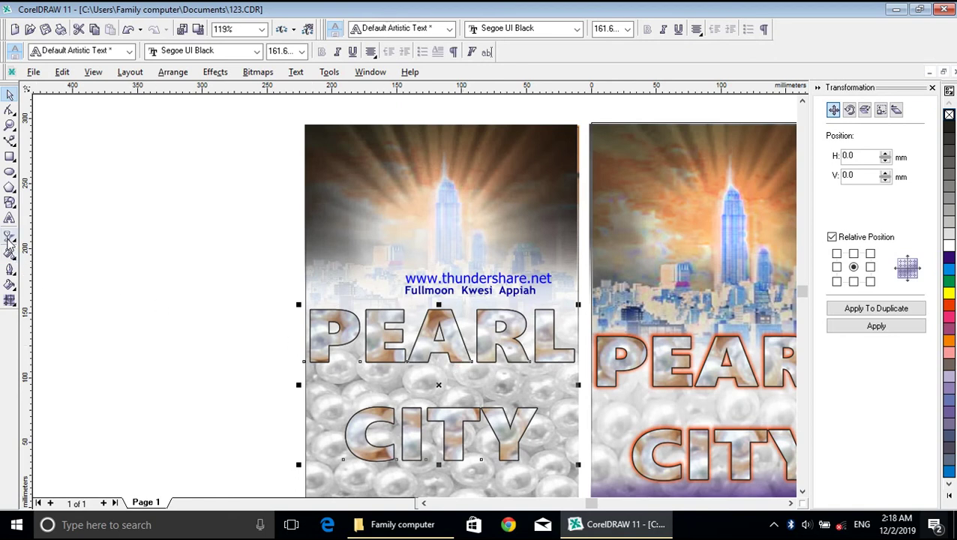
Apply the Medium Glow drop shadow preset to the PEARL CITY title and colour the shadow red-orange.
left_click(13, 244)
left_click(129, 243)
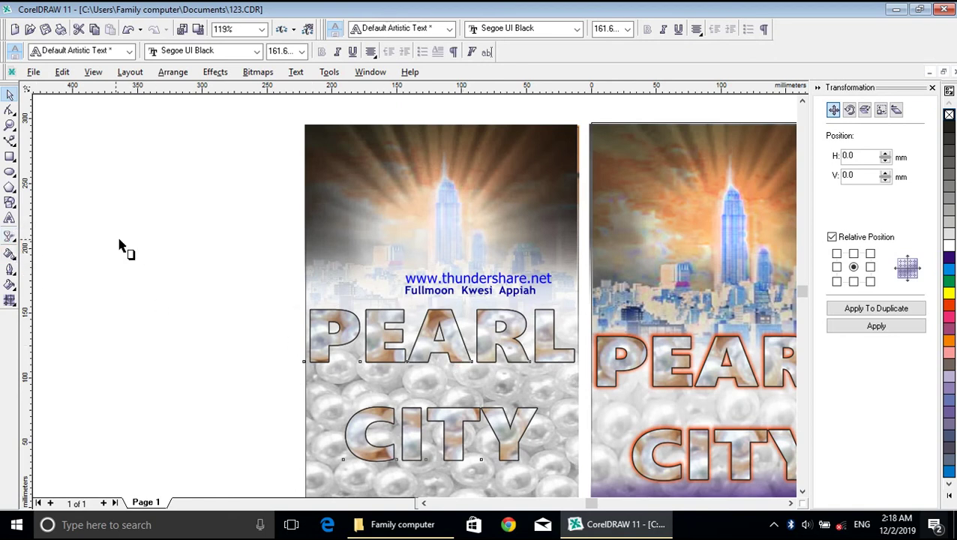
left_click(45, 51)
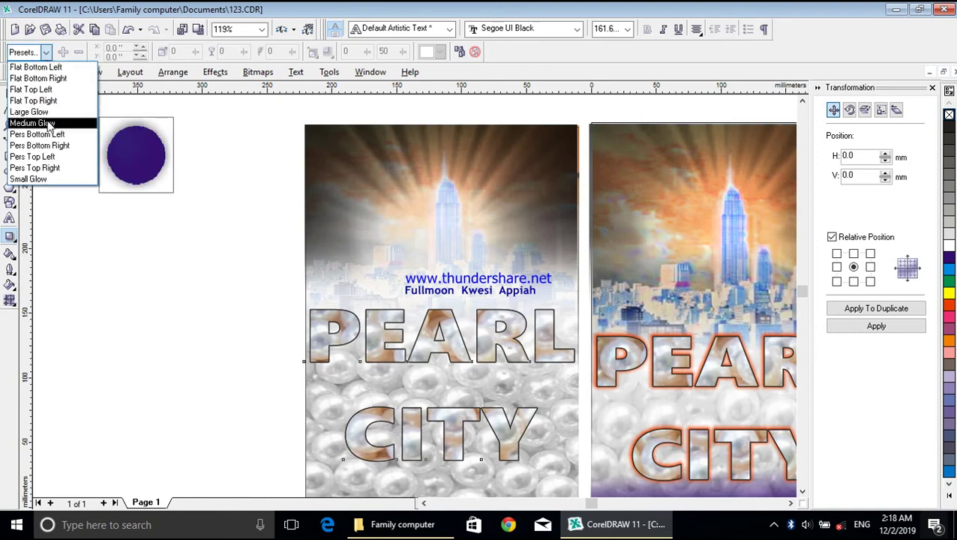
left_click(57, 120)
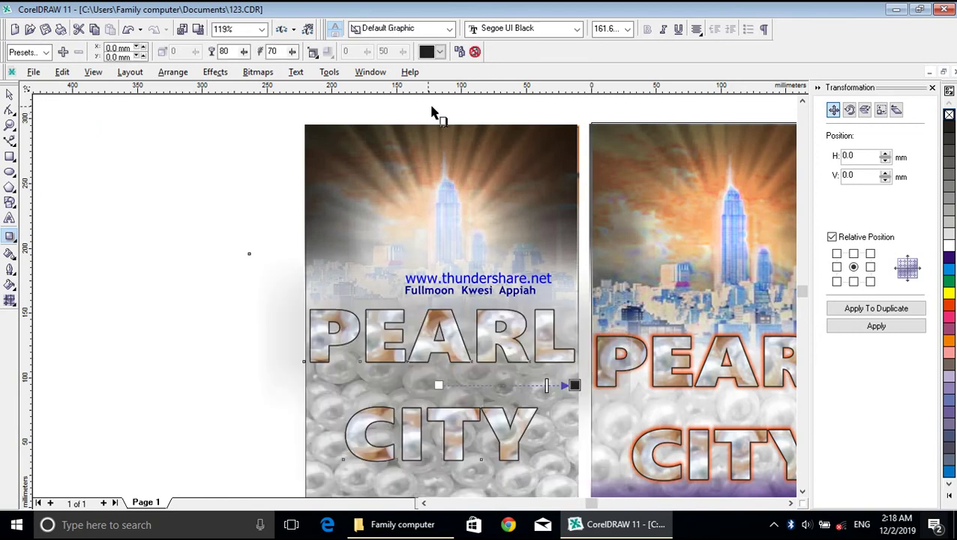
left_click(441, 52)
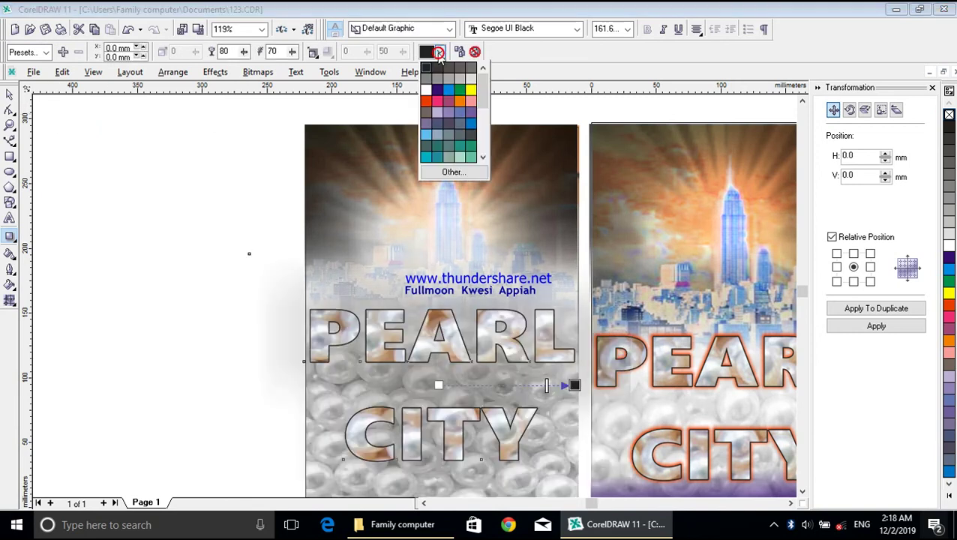
left_click(425, 102)
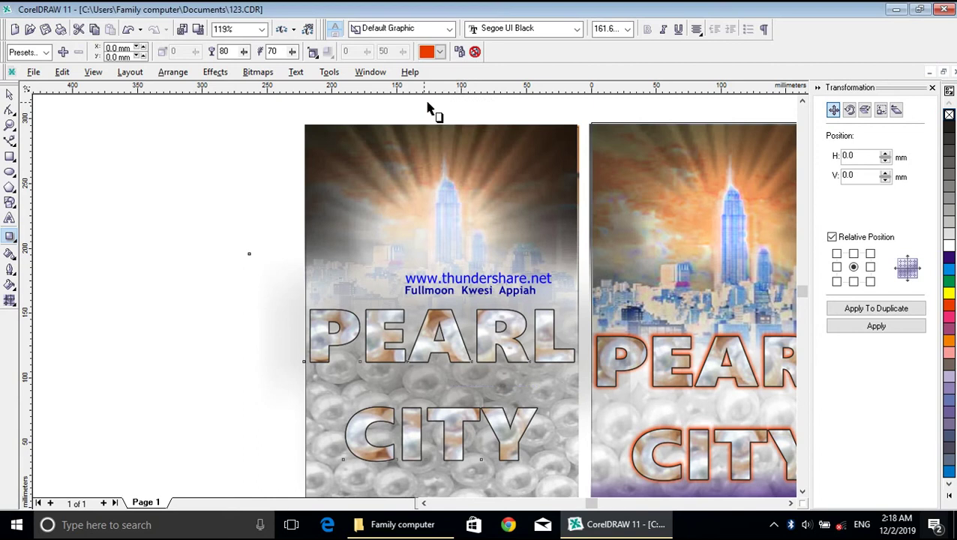
Set the title shadow's feathering direction to Outside and its feathering edges to Inverse Squared.
left_click(314, 52)
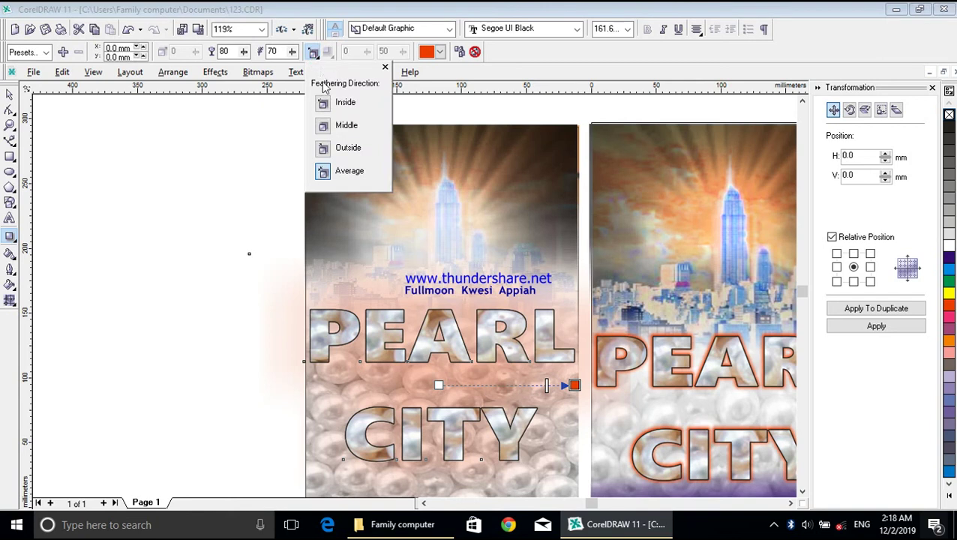
left_click(330, 147)
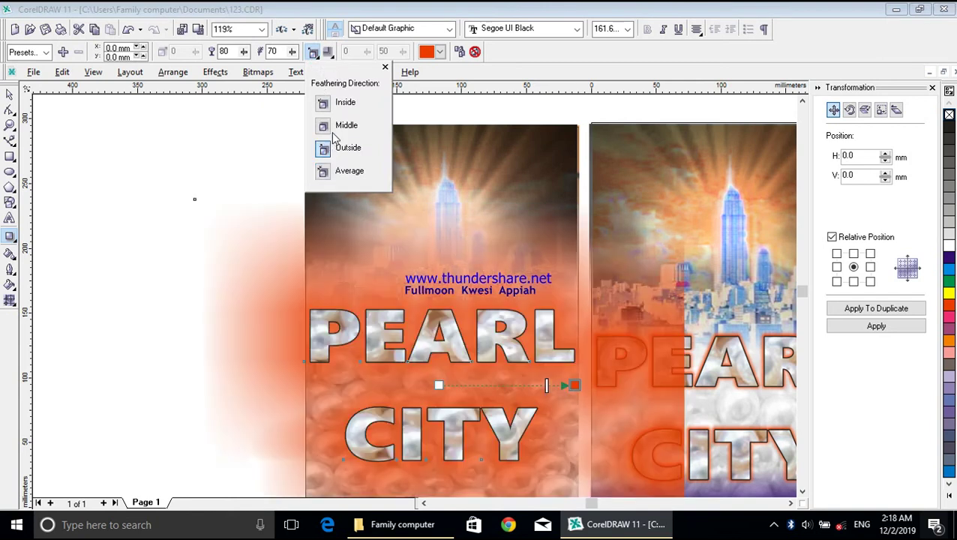
left_click(327, 51)
left_click(337, 147)
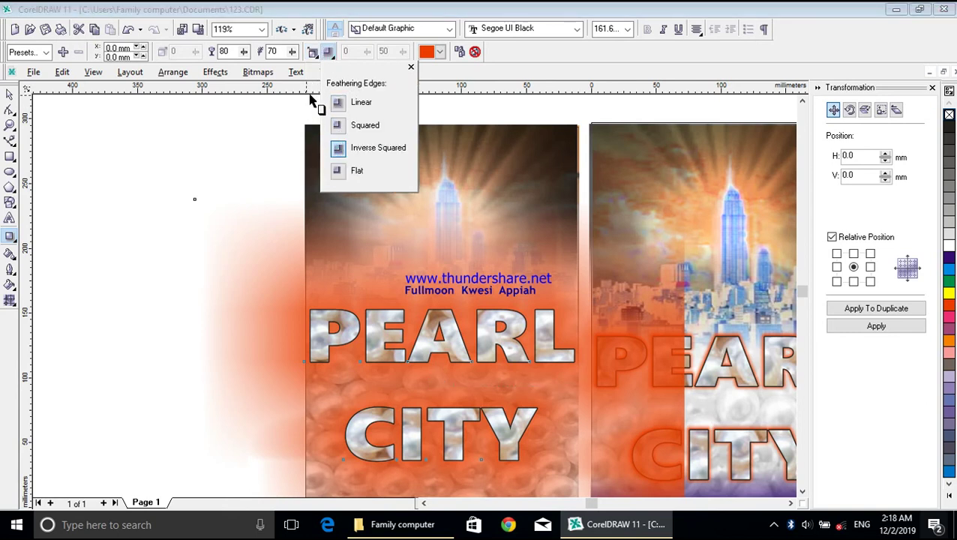
Reduce the title shadow's feathering to 3 and its opacity to 21, then deselect the title.
left_click(291, 53)
left_click_drag(291, 71, 255, 114)
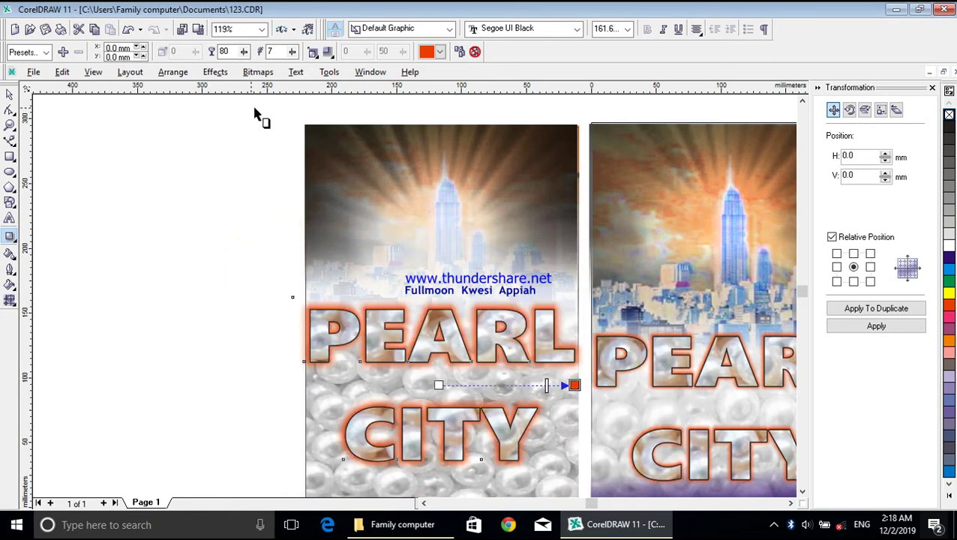
left_click_drag(244, 51, 212, 89)
left_click(291, 53)
left_click_drag(291, 66, 288, 68)
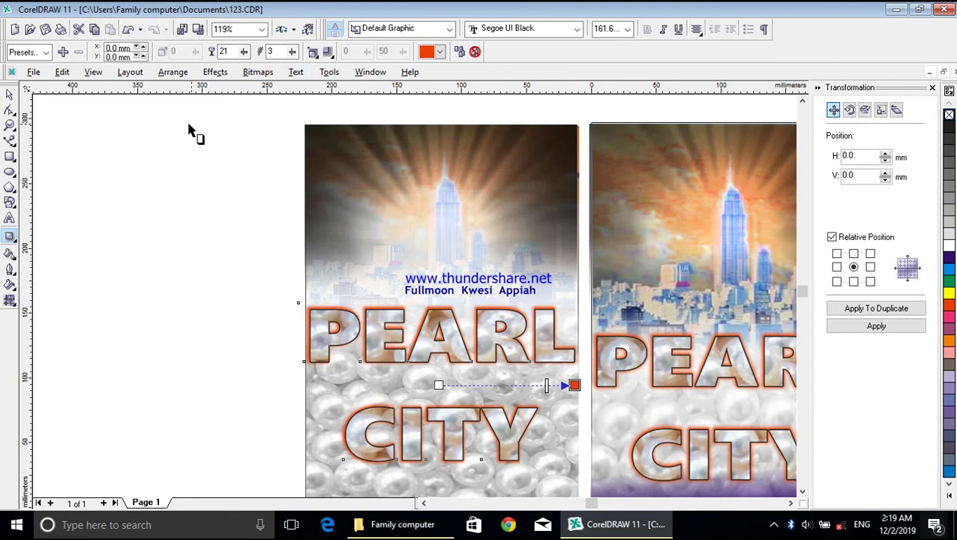
left_click(10, 95)
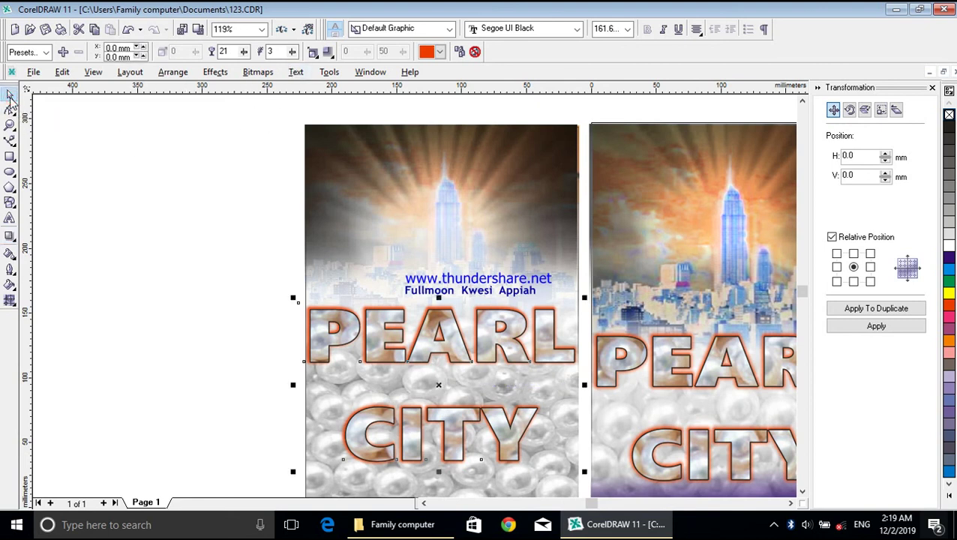
left_click(148, 239)
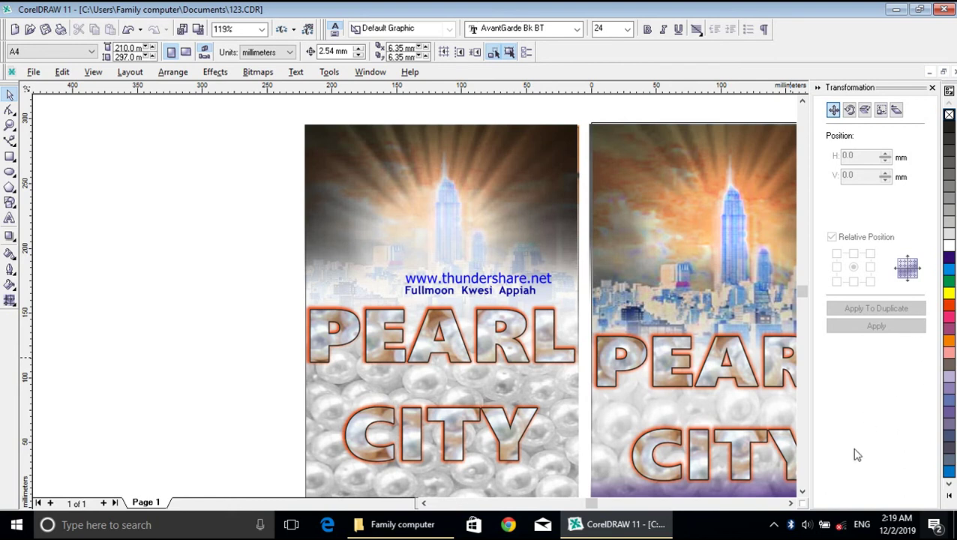
Draw a rectangle about 210 × 20.5 mm across the full width of the new poster's bottom edge.
left_click(803, 493)
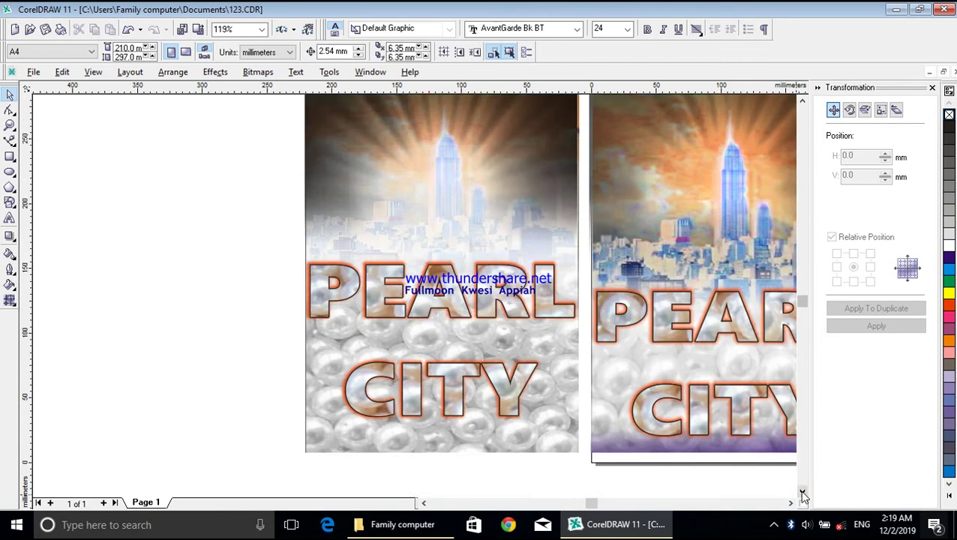
left_click(802, 492)
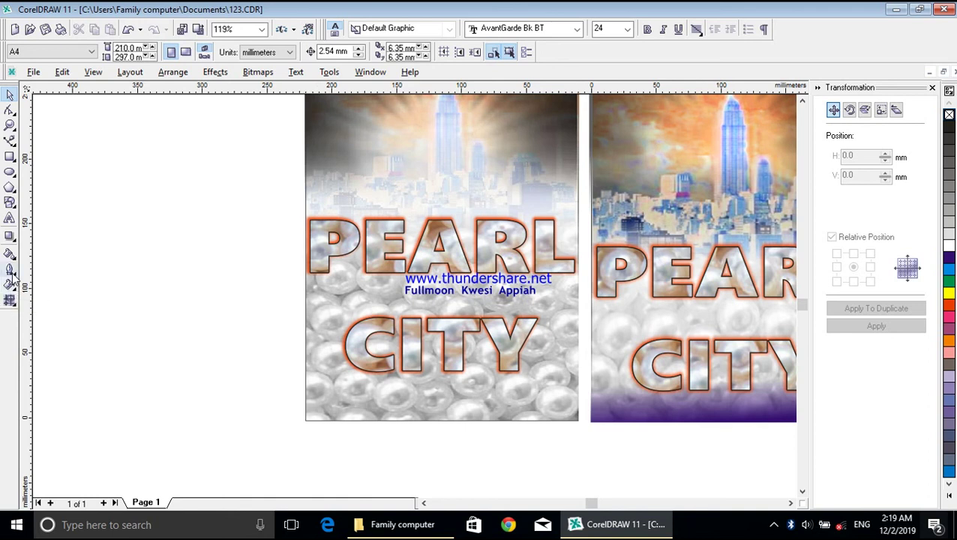
left_click(10, 157)
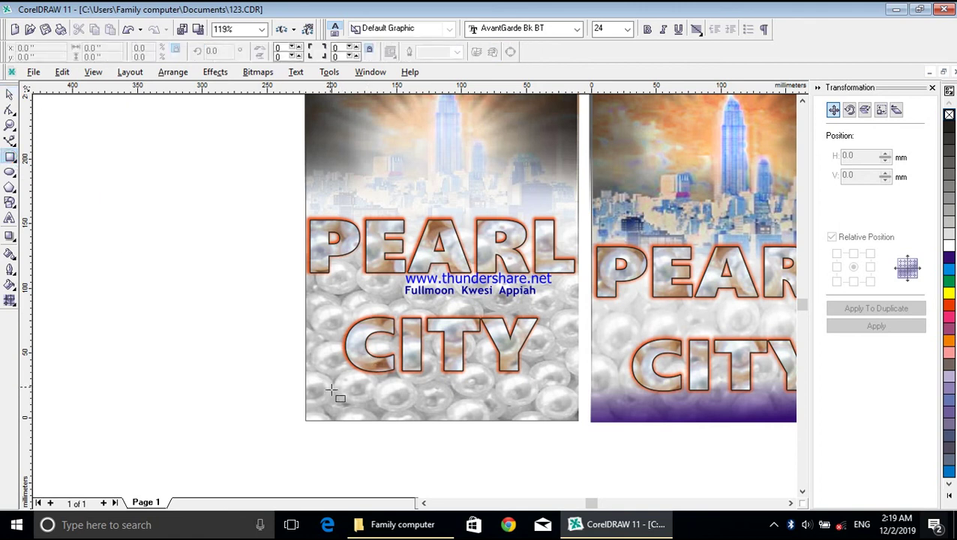
left_click_drag(305, 393, 577, 421)
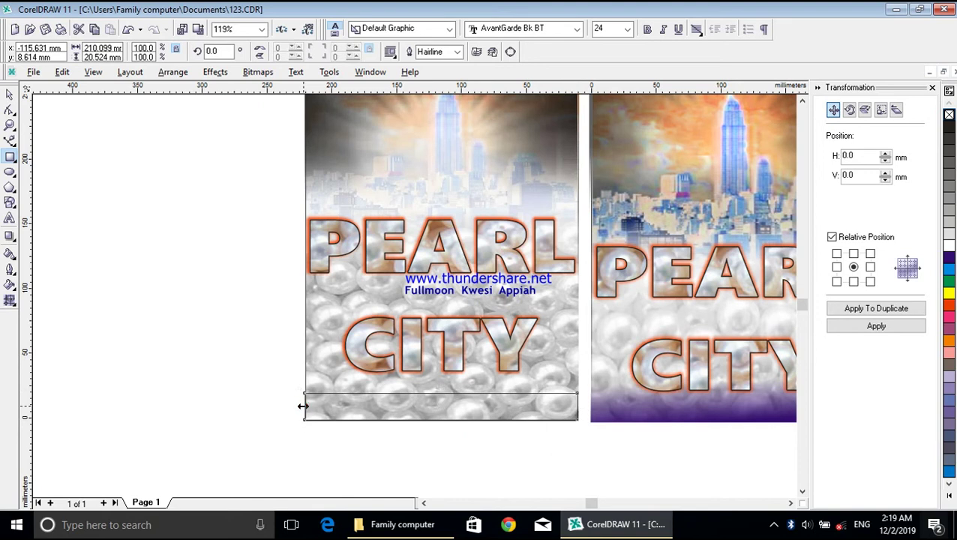
Remove the bottom rectangle's outline and fill it with dark purple.
right_click(949, 114)
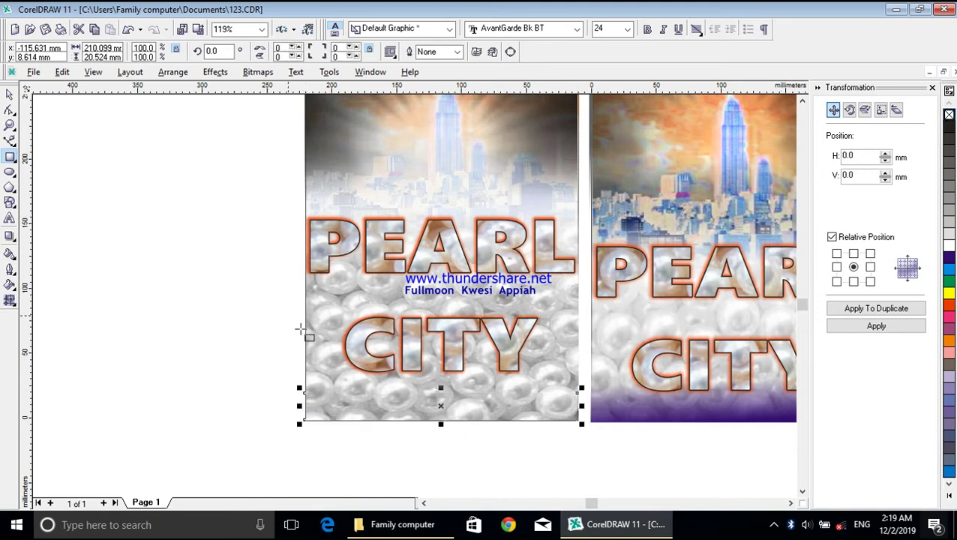
left_click(10, 96)
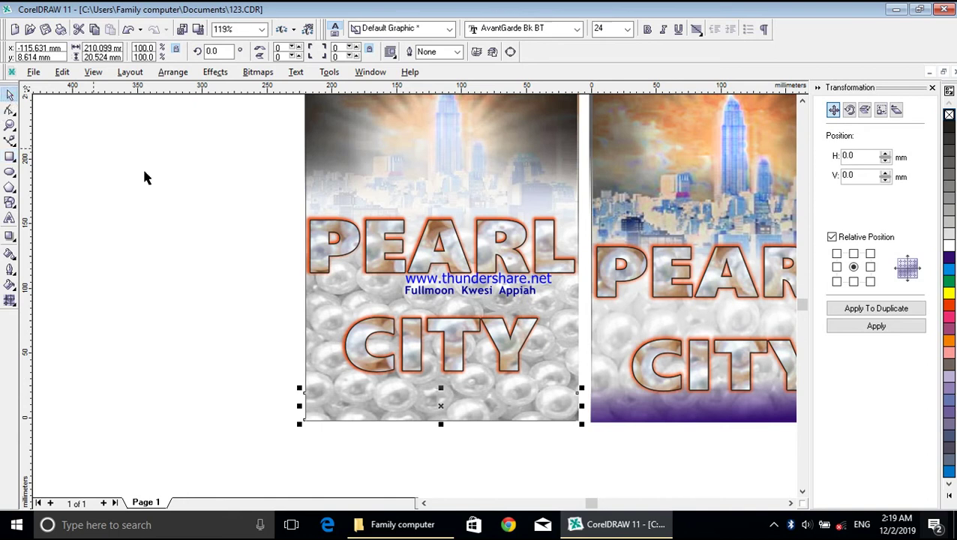
left_click(948, 259)
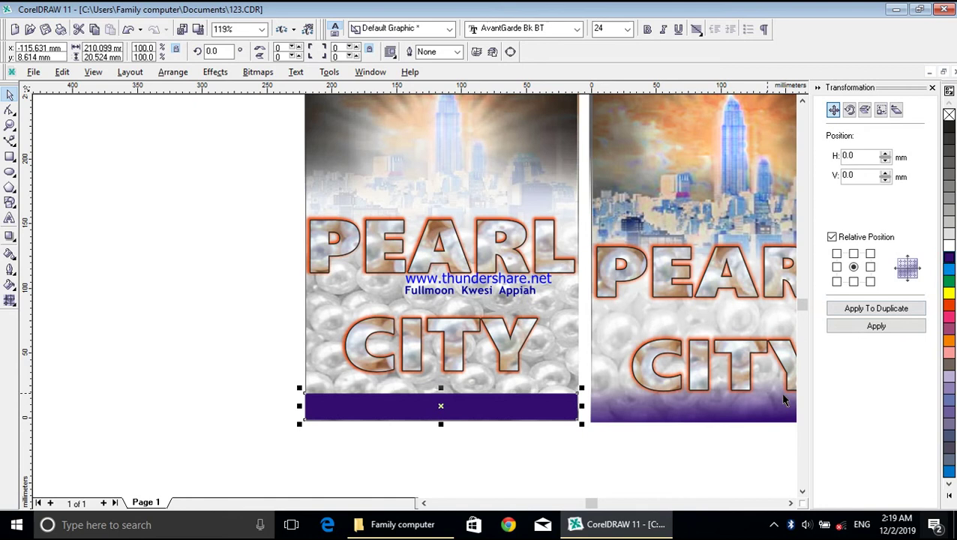
Apply a linear transparency to the purple bottom rectangle, running almost vertically from opaque at its lower edge to clear above it.
left_click(13, 239)
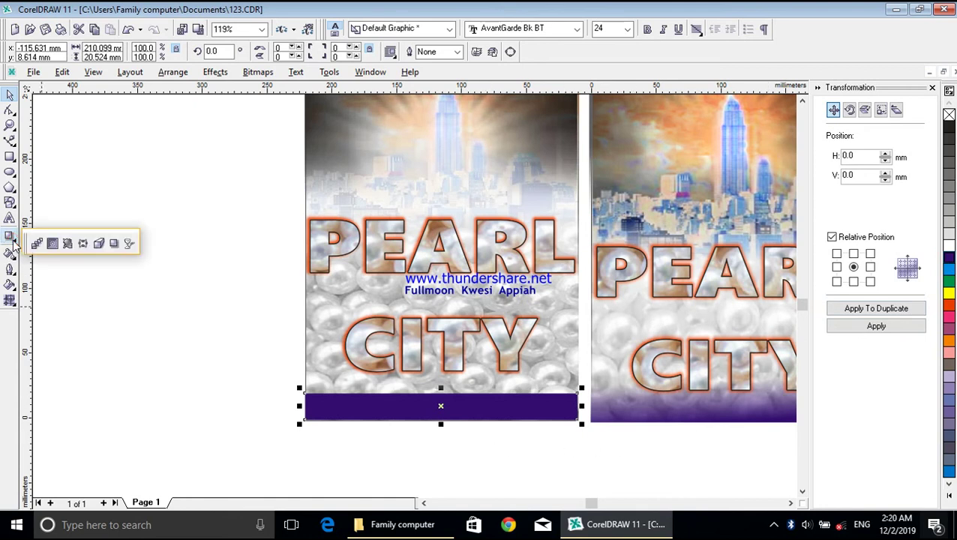
left_click(128, 244)
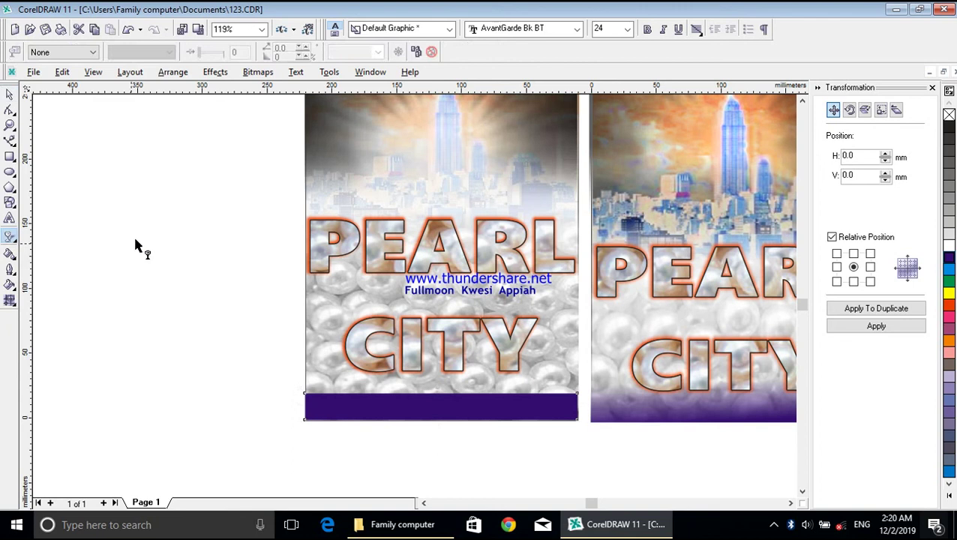
left_click(93, 53)
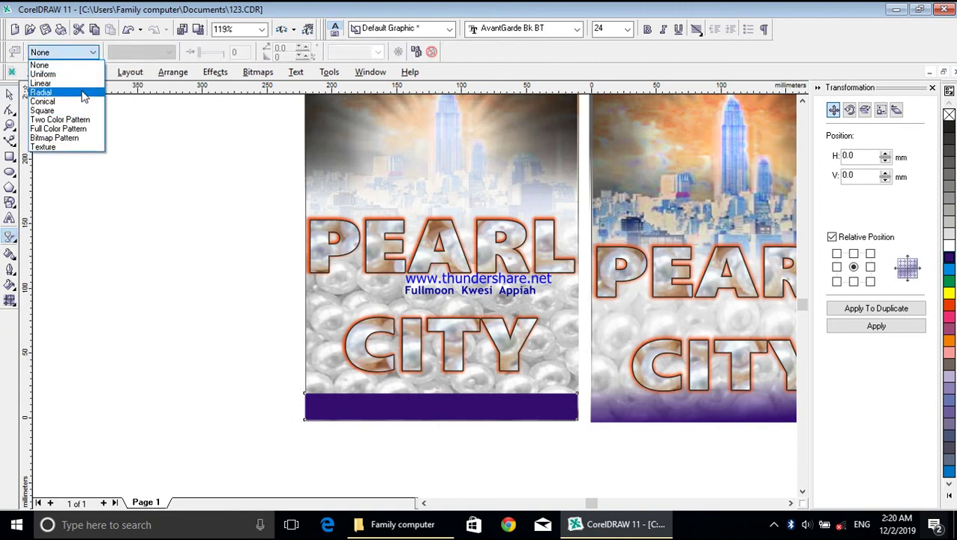
left_click(84, 84)
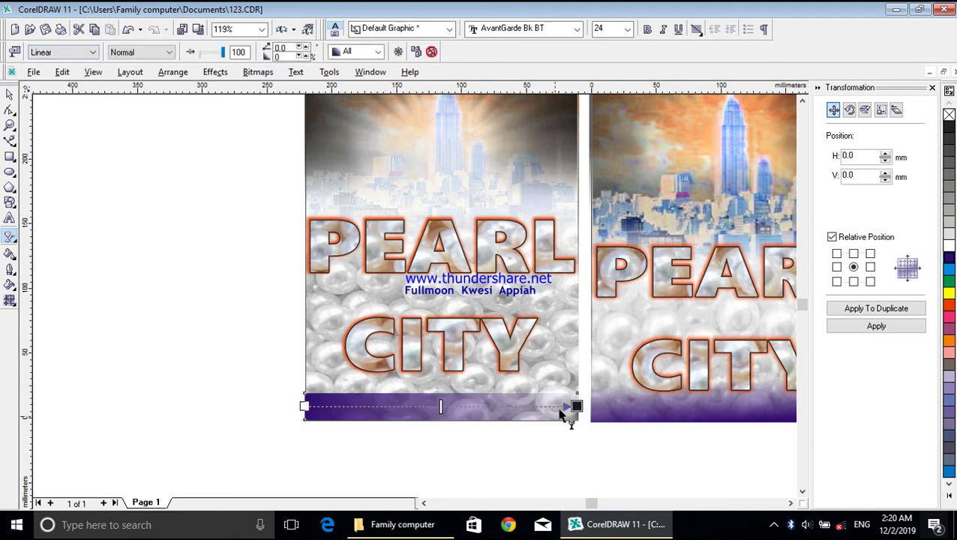
left_click_drag(573, 403, 494, 351)
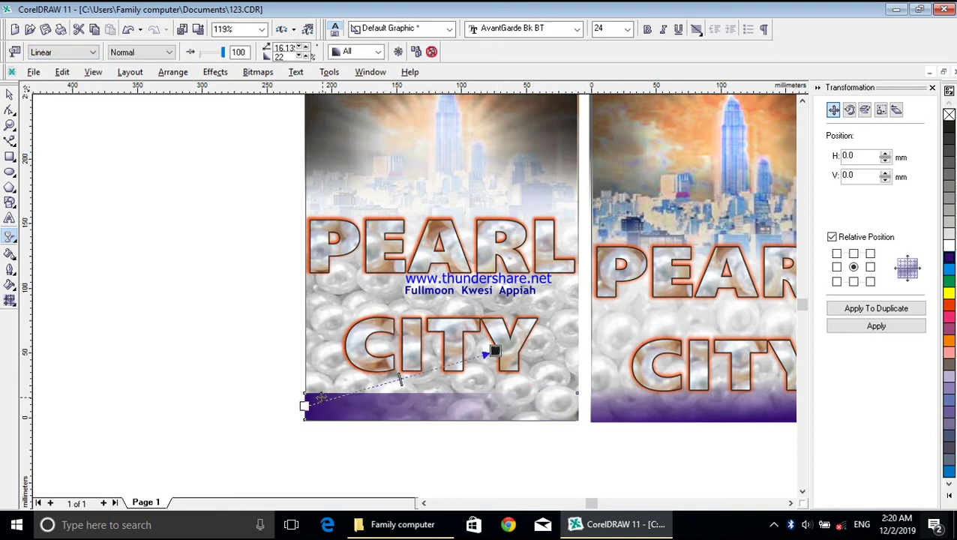
left_click_drag(303, 405, 472, 417)
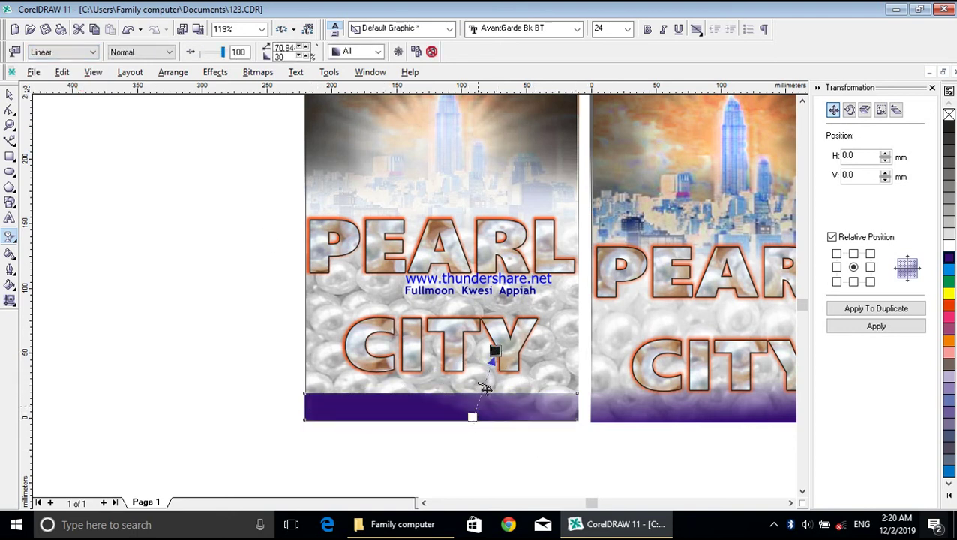
left_click_drag(495, 350, 470, 383)
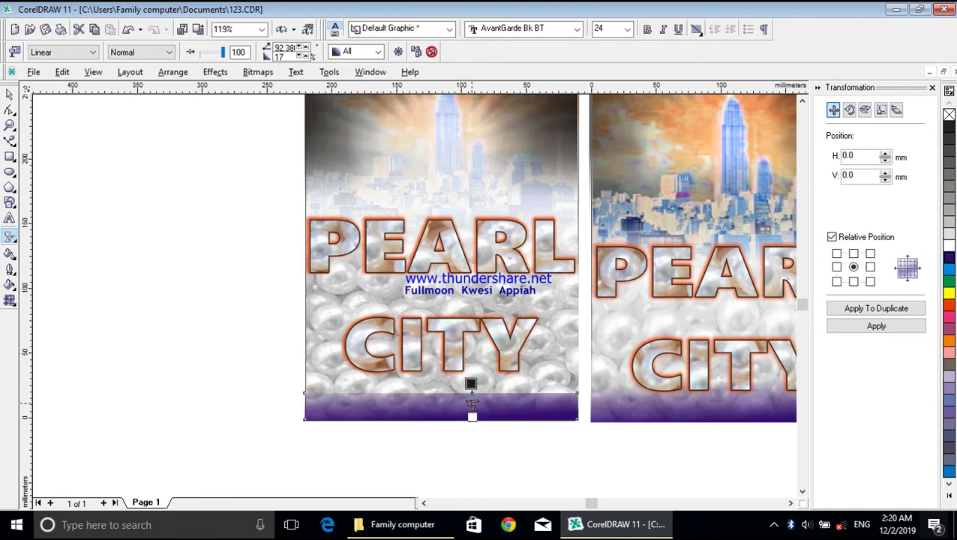
Straighten and shorten the purple strip's transparency, ending it at the strip's upper edge, and raise its midpoint slightly for a soft fade.
left_click_drag(471, 383, 466, 380)
left_click(469, 418)
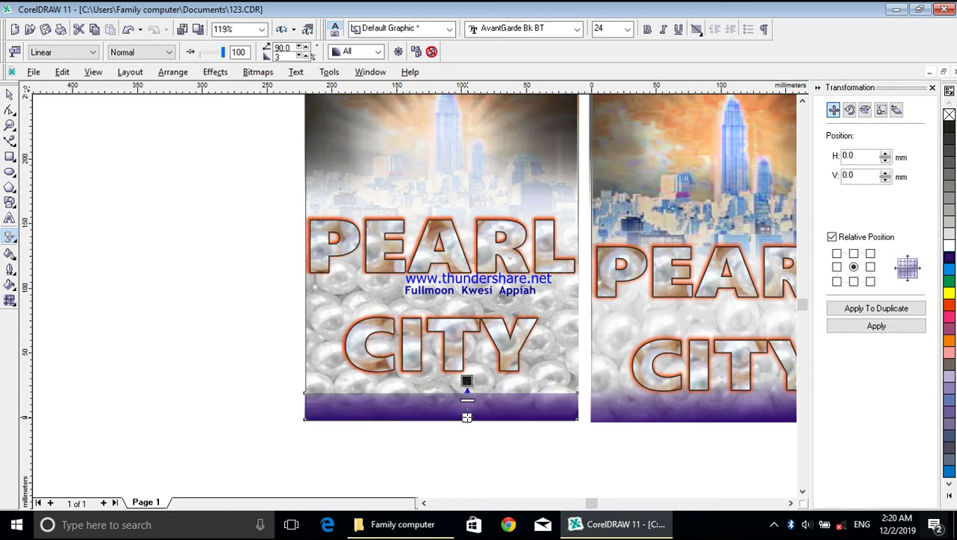
left_click_drag(466, 418, 468, 417)
scroll(467, 418, "up", 2)
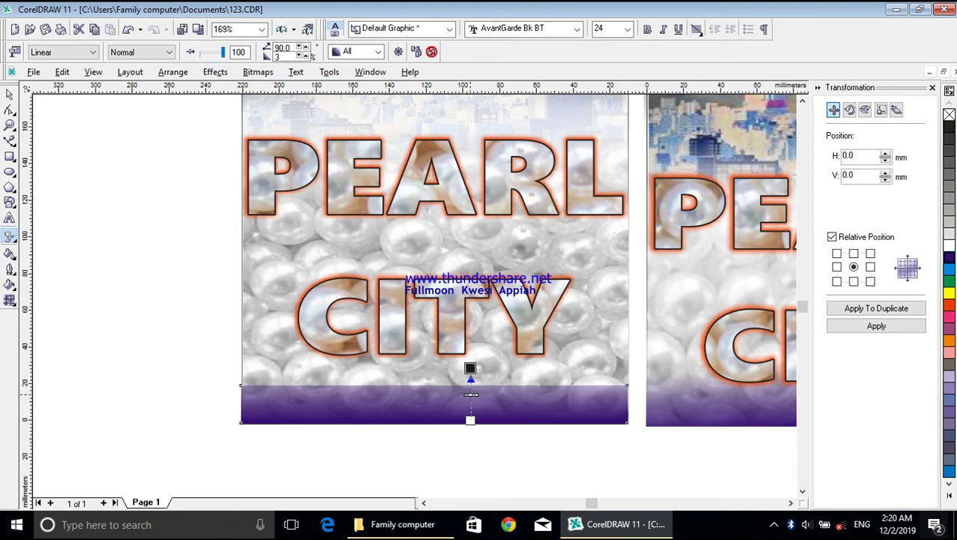
left_click_drag(469, 368, 470, 383)
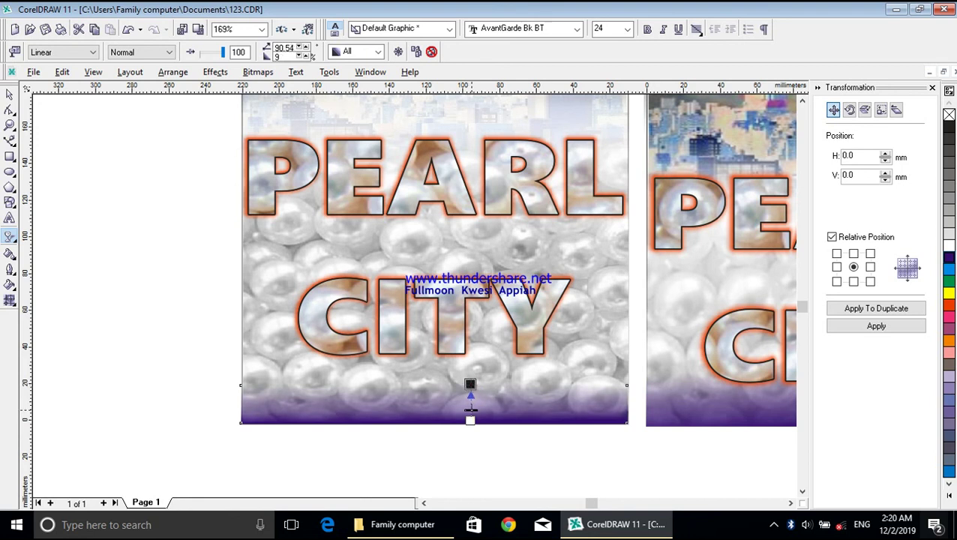
left_click_drag(470, 408, 471, 403)
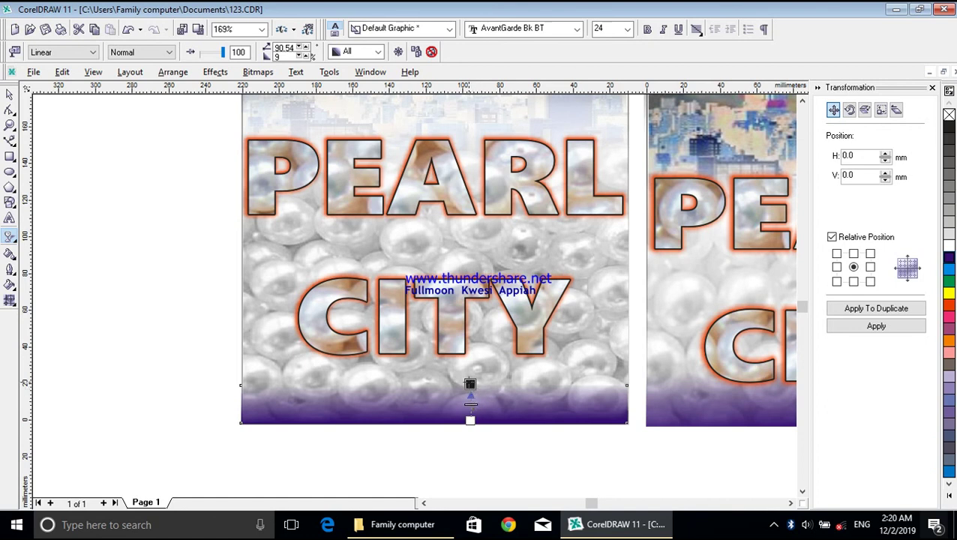
left_click_drag(469, 383, 471, 387)
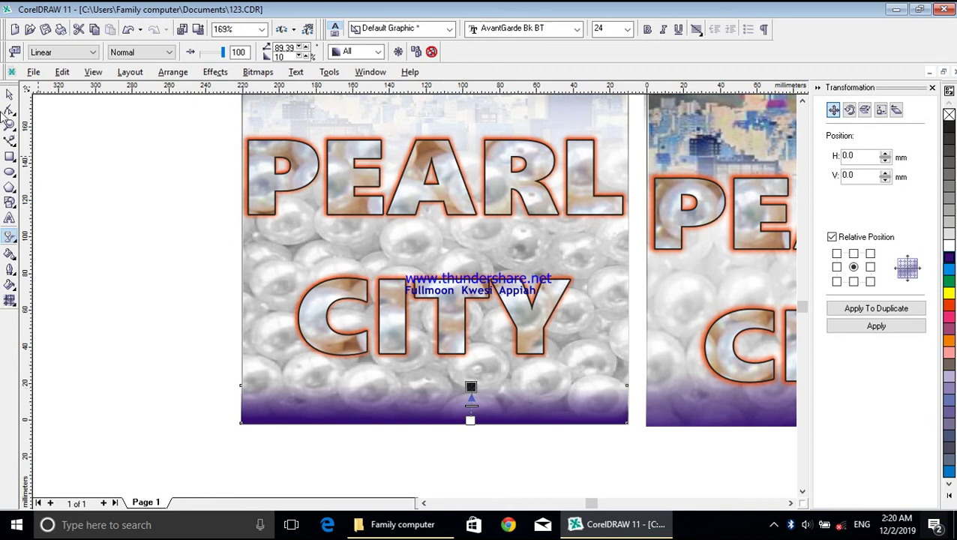
left_click(9, 95)
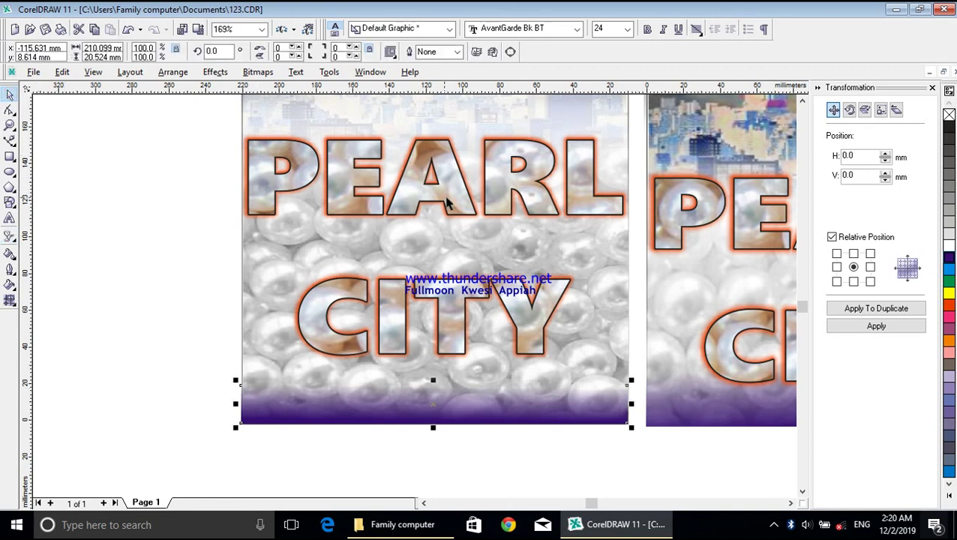
Stretch the new poster's upper background image rightward to about 211.9 mm wide, covering the orange sliver at the edge, then deselect it.
scroll(448, 202, "up", 1)
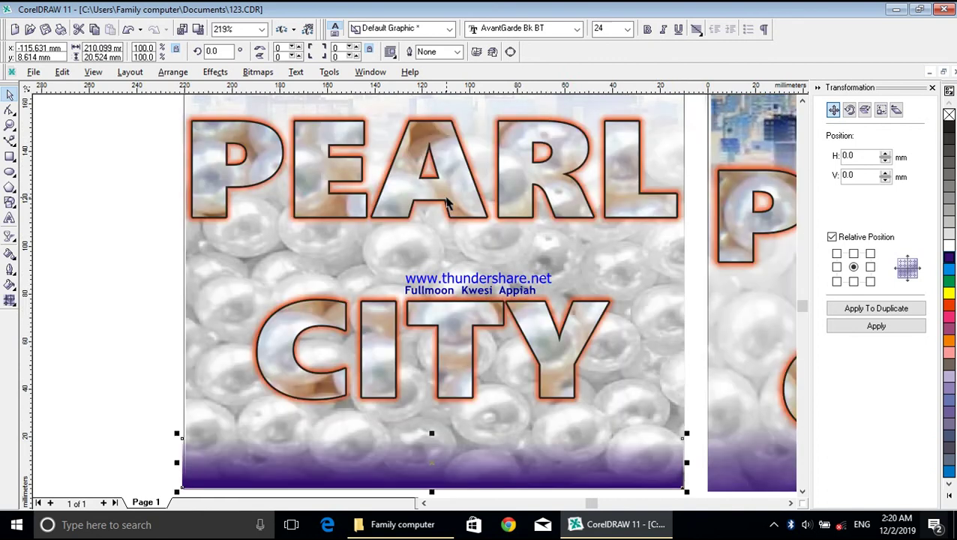
scroll(448, 203, "down", 1)
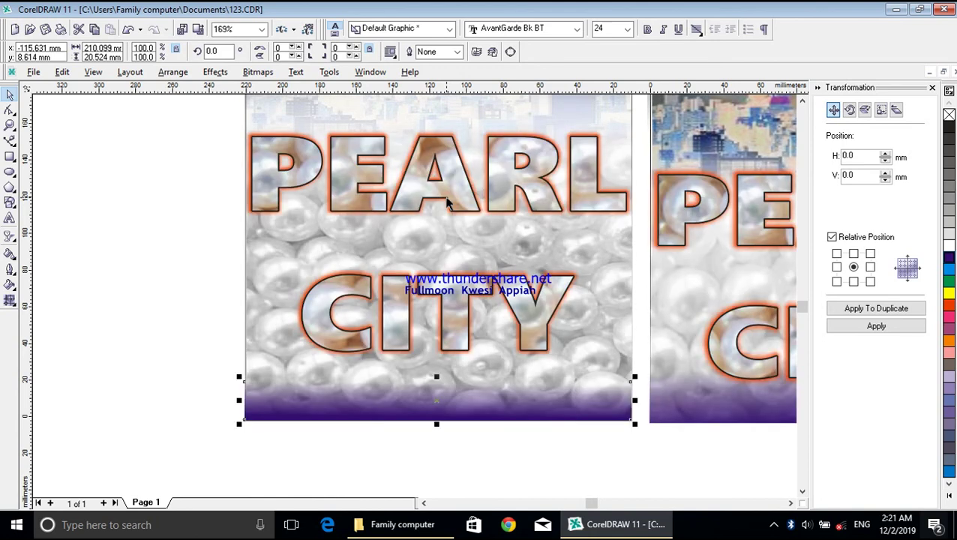
scroll(448, 202, "down", 1)
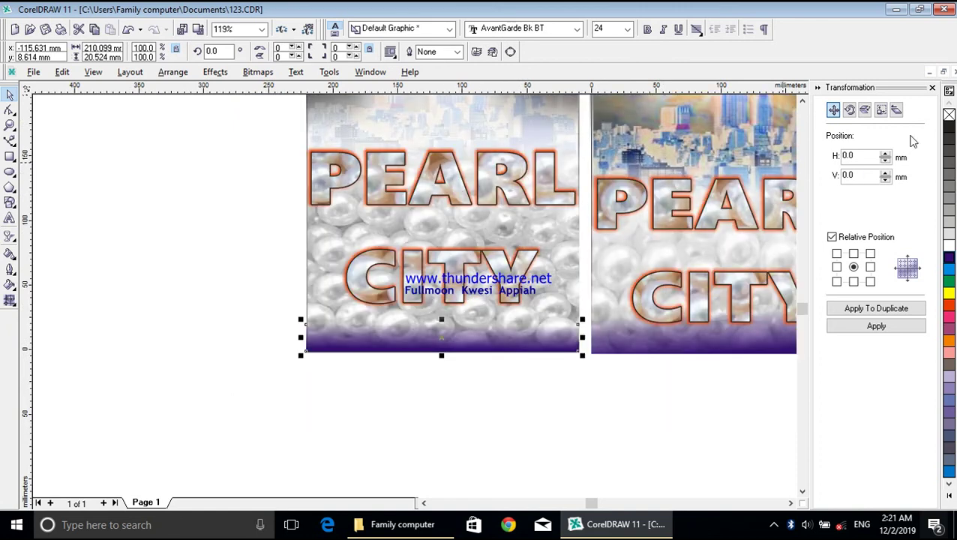
left_click(802, 101)
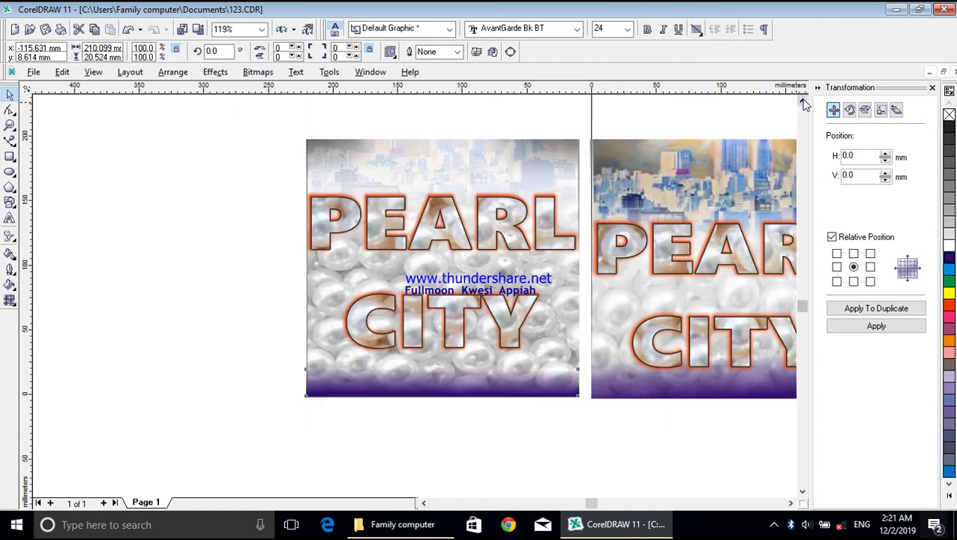
left_click(804, 103)
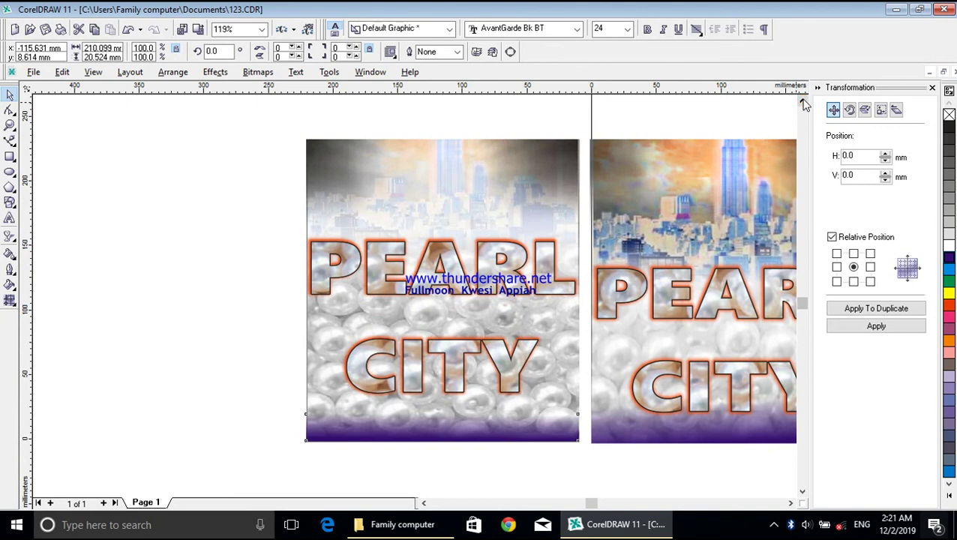
left_click(803, 103)
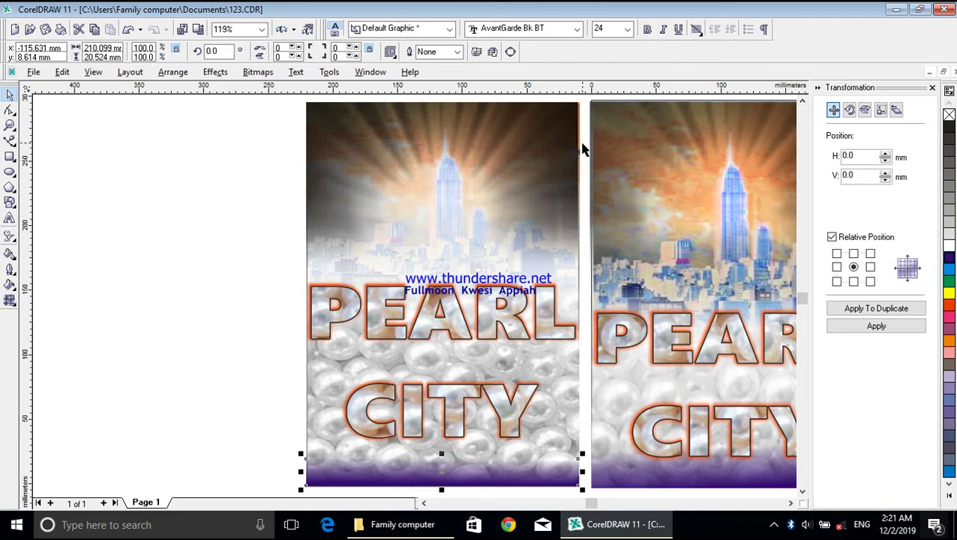
left_click(560, 128)
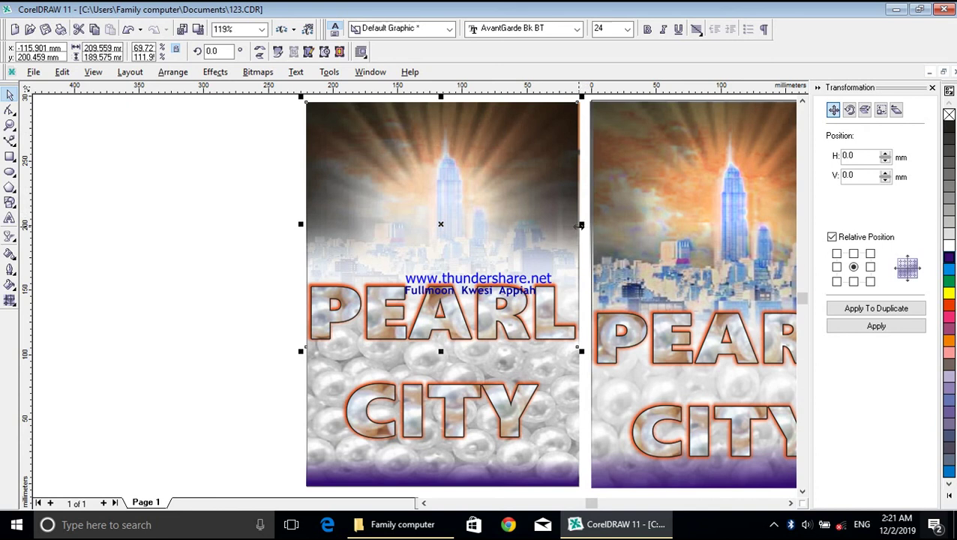
left_click_drag(582, 224, 584, 225)
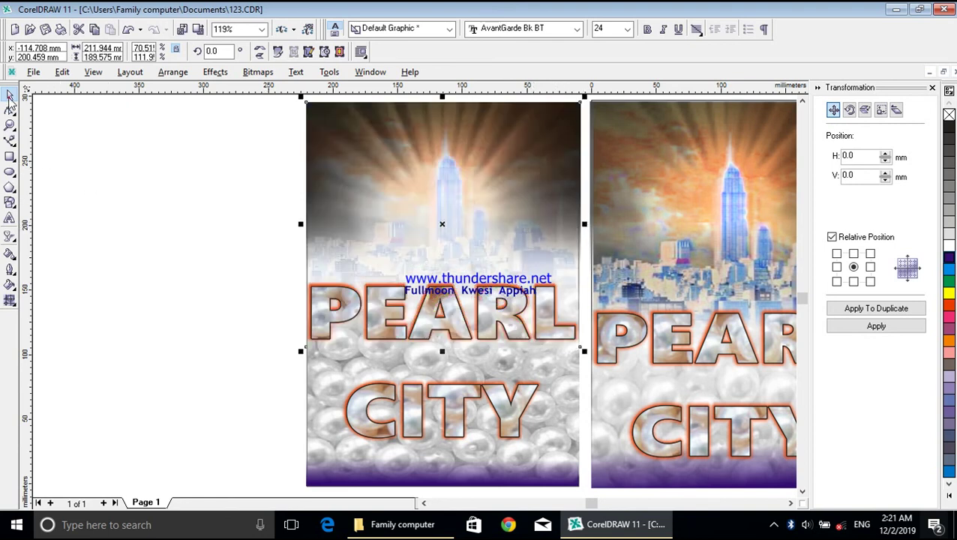
left_click(134, 181)
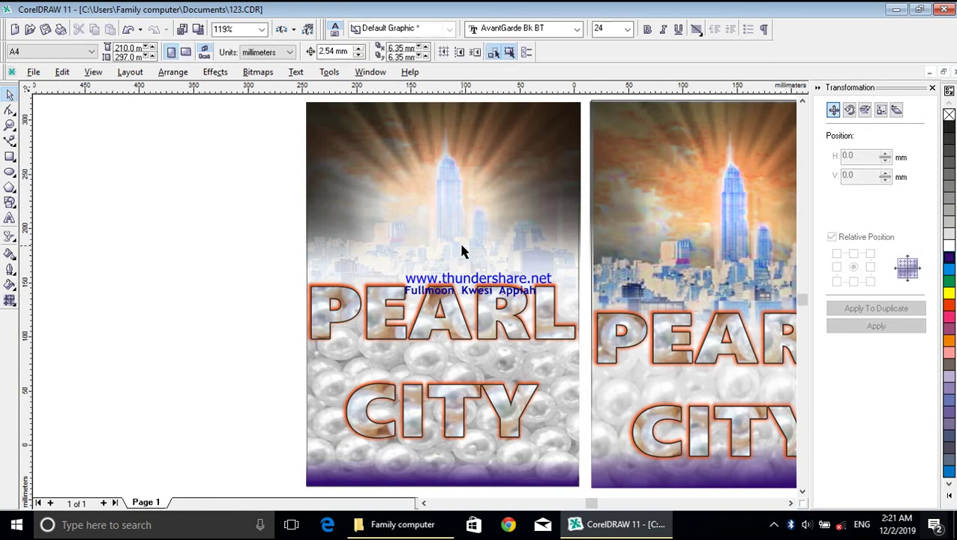
scroll(463, 252, "down", 1)
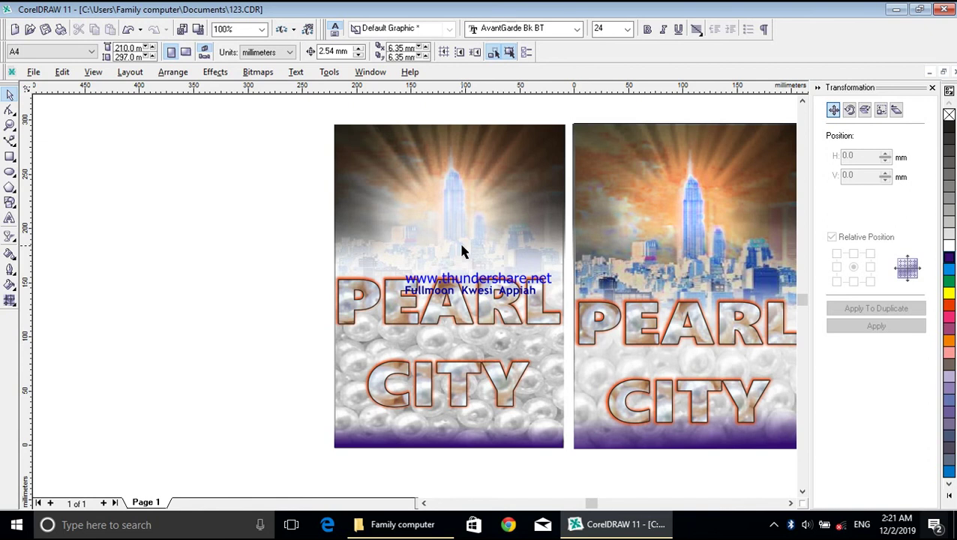
left_click(792, 504)
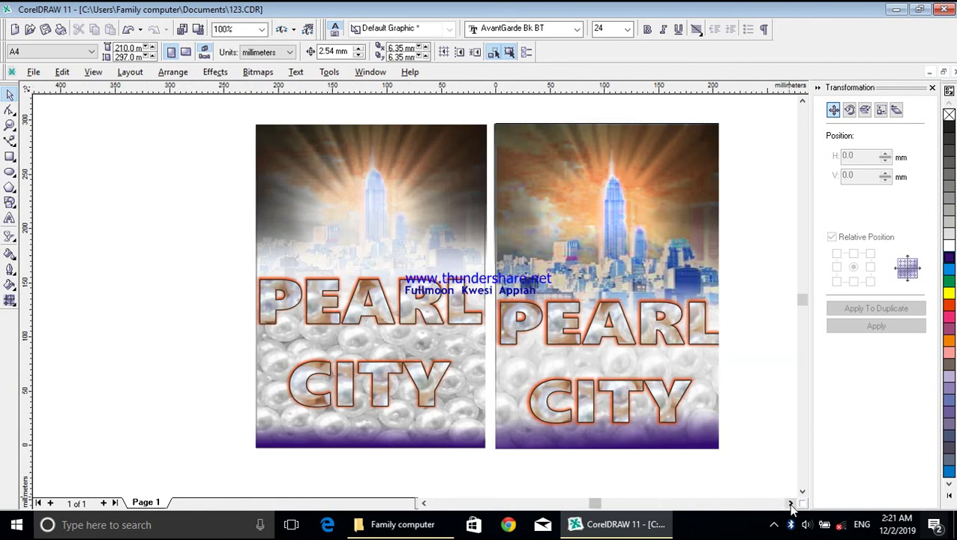